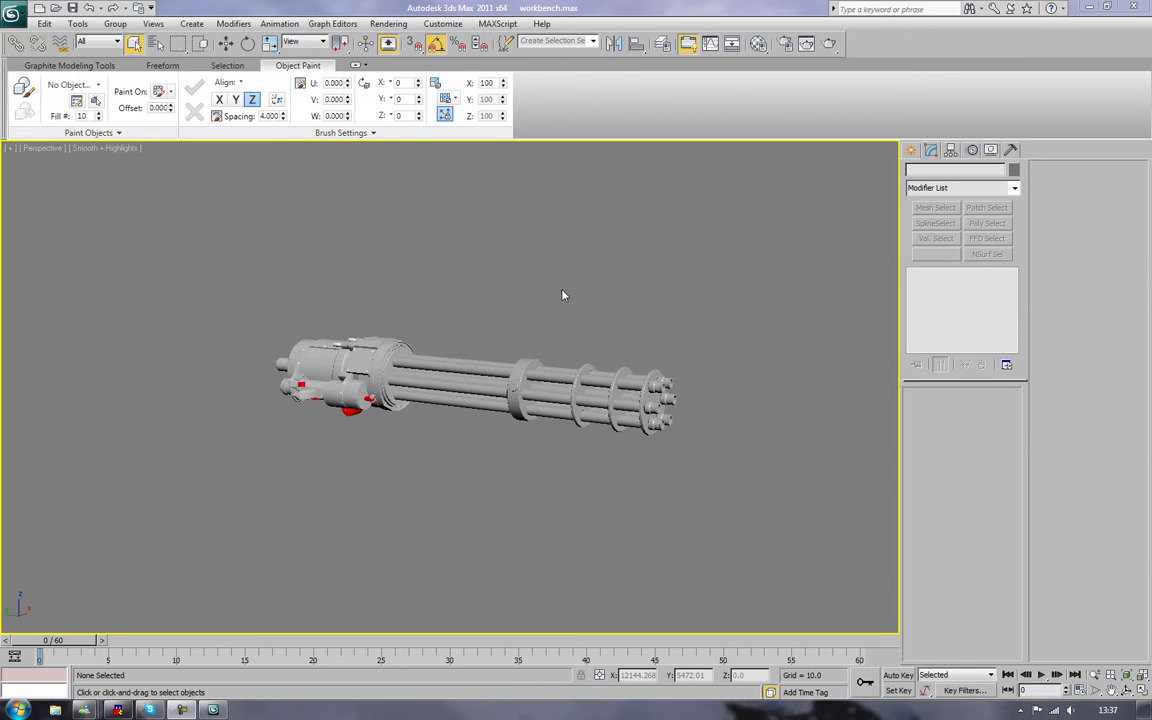
- Orbit and zoom the 3ds Max minigun to a diagonal view, then open and dismiss the Start menu
{"action": "middle_click_drag", "start_coordinate": [563, 296], "coordinate": [669, 316], "text": "alt"}
{"action": "scroll", "coordinate": [676, 316], "scroll_direction": "up", "scroll_amount": 2}
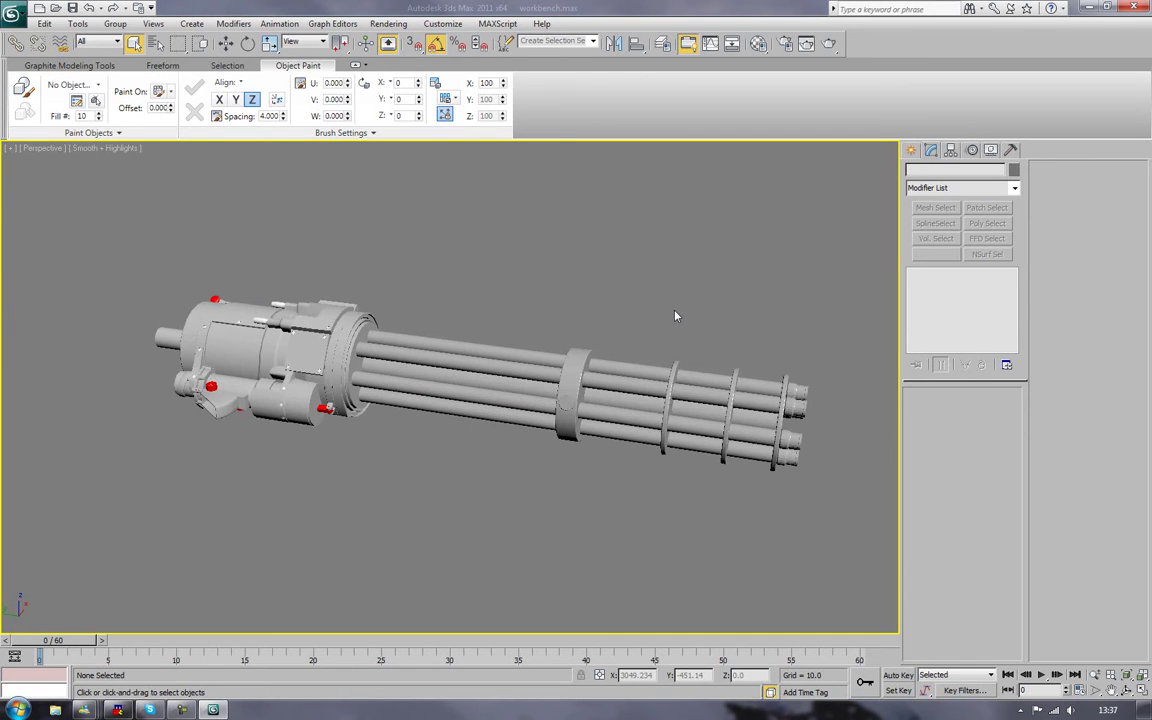
{"action": "scroll", "coordinate": [679, 317], "scroll_direction": "up", "scroll_amount": 2}
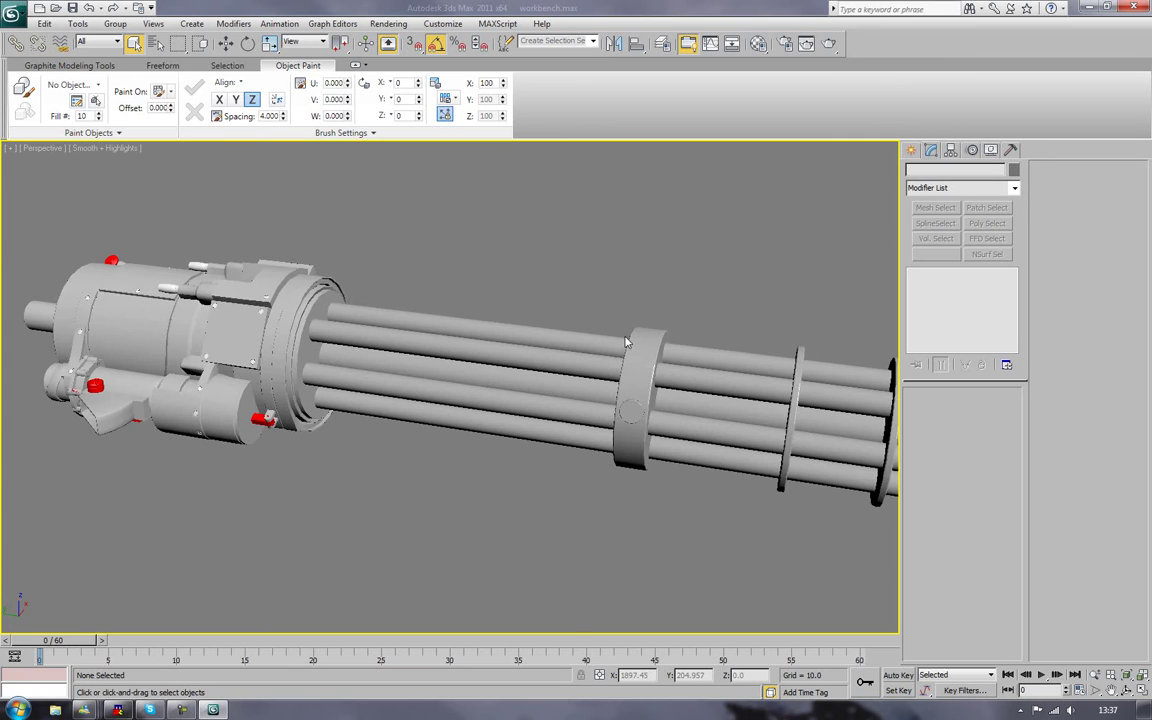
{"action": "scroll", "coordinate": [620, 340], "scroll_direction": "down", "scroll_amount": 4}
{"action": "scroll", "coordinate": [616, 339], "scroll_direction": "up", "scroll_amount": 3}
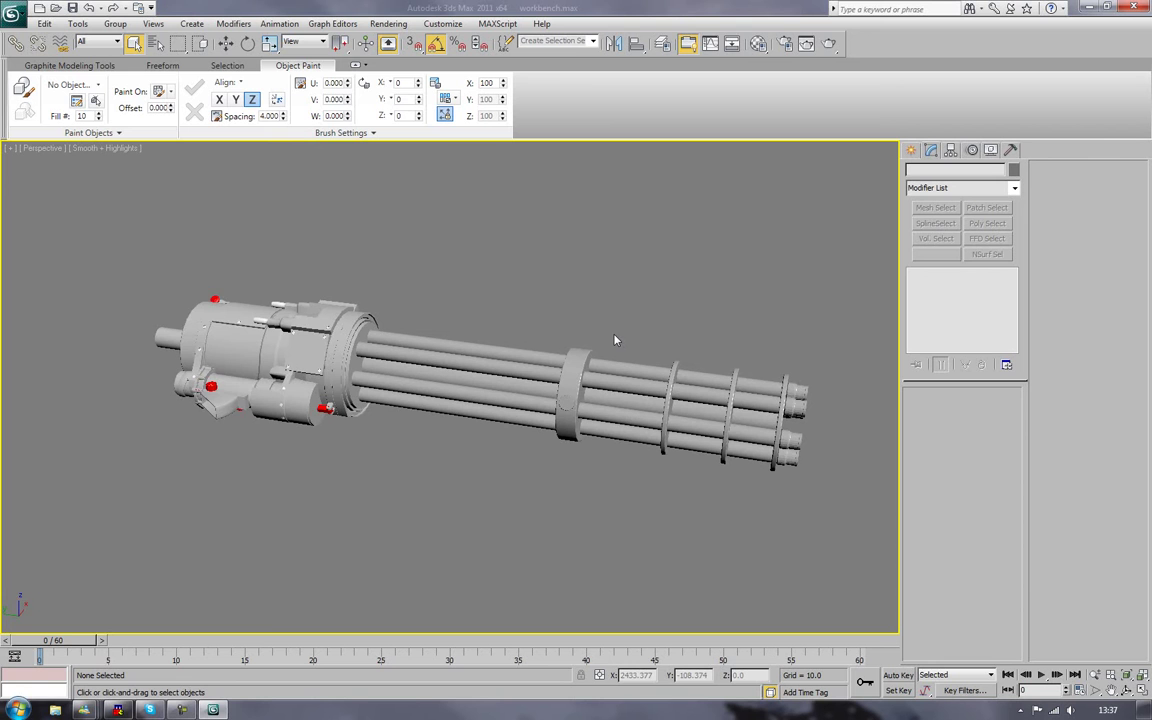
{"action": "key", "text": "super"}
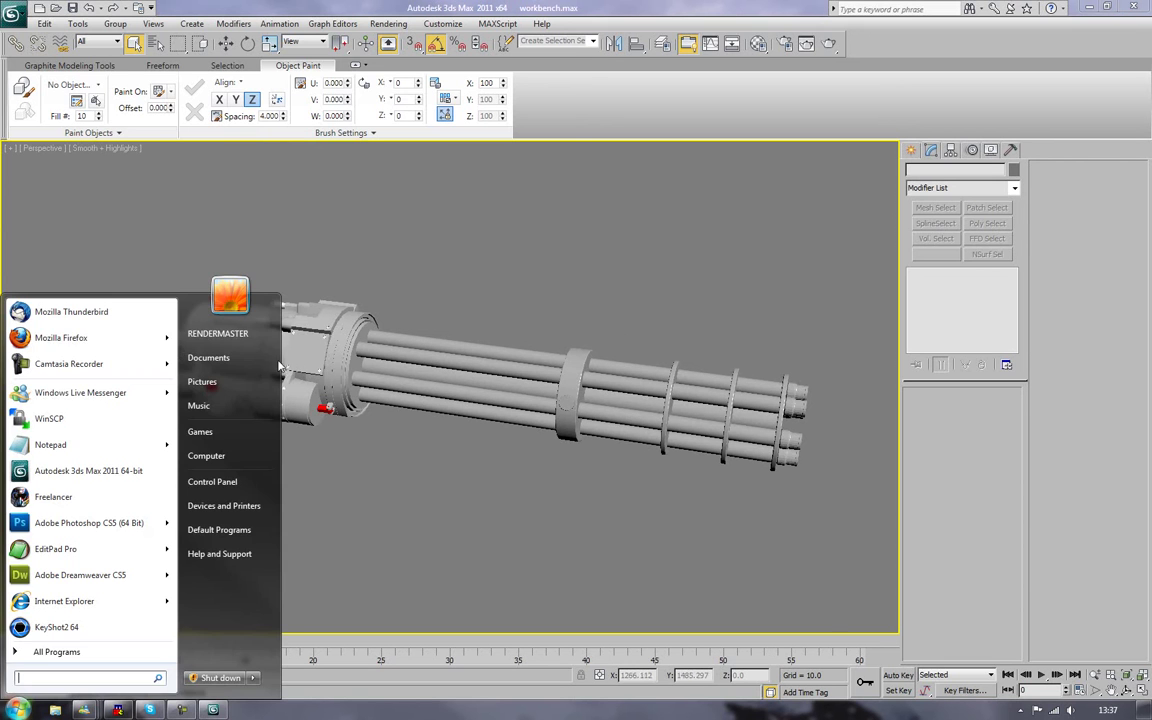
{"action": "key", "text": "super"}
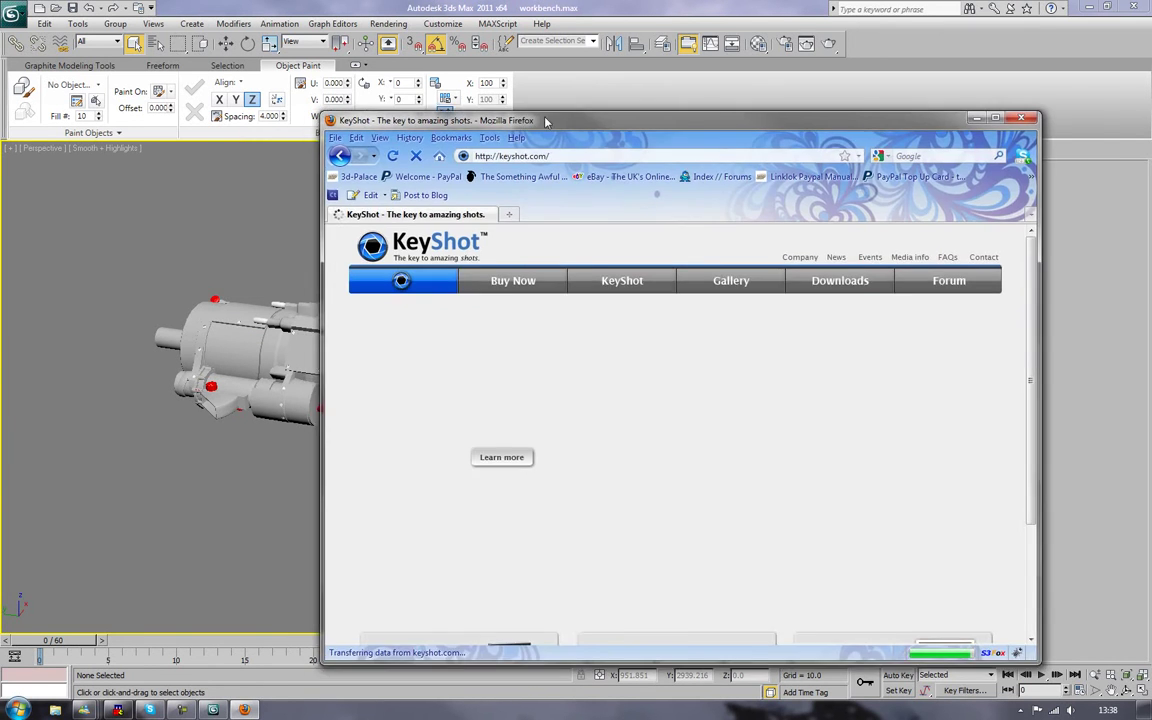
- Move the Firefox window and browse the KeyShot store to the Educational Pricing page ($95.00 KeyShot 2)
{"action": "left_click_drag", "start_coordinate": [506, 114], "coordinate": [557, 108]}
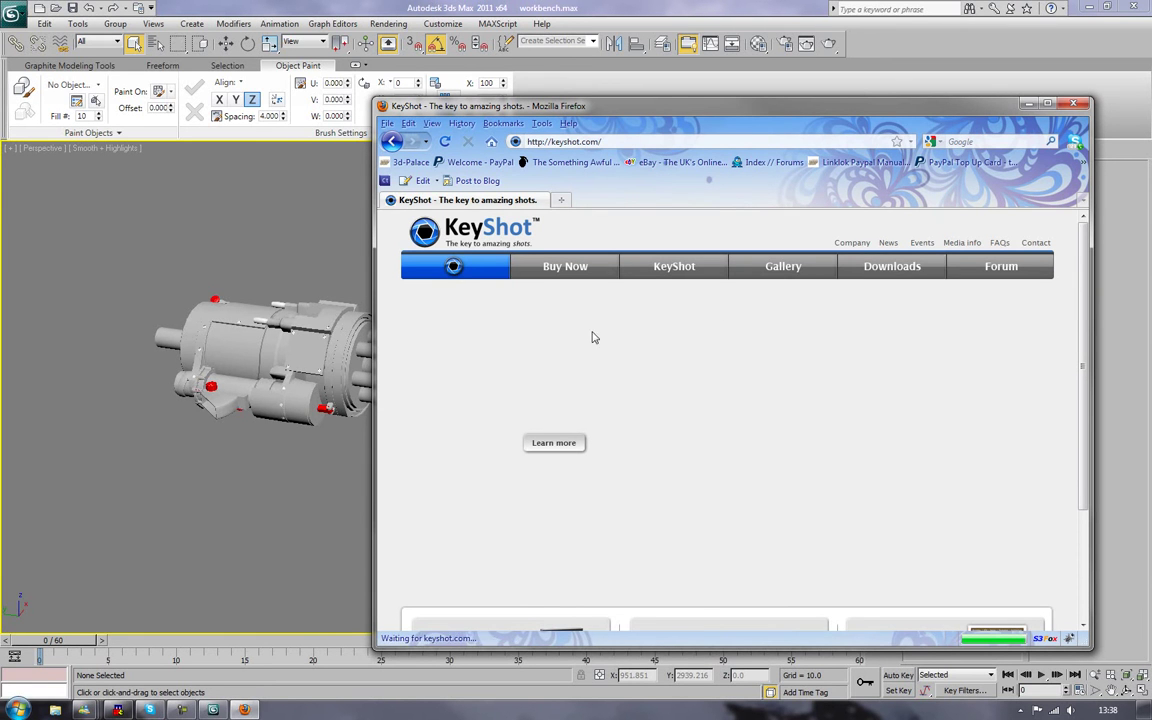
{"action": "left_click", "coordinate": [570, 277]}
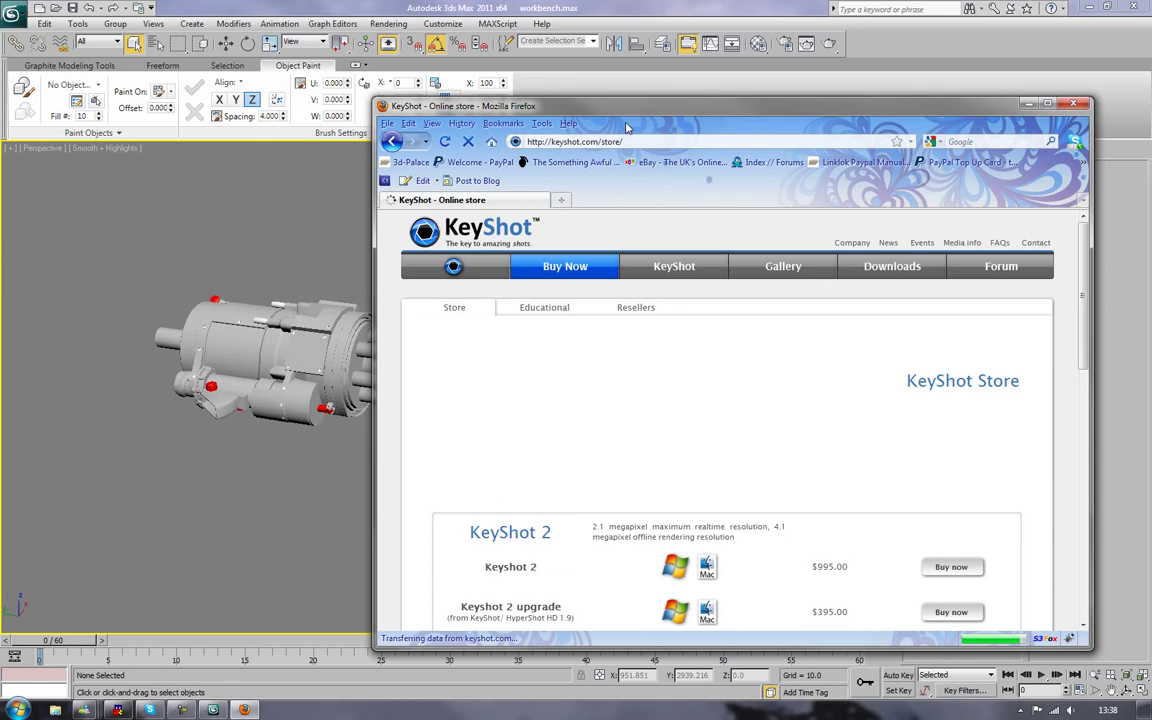
{"action": "scroll", "coordinate": [764, 489], "scroll_direction": "down", "scroll_amount": 4}
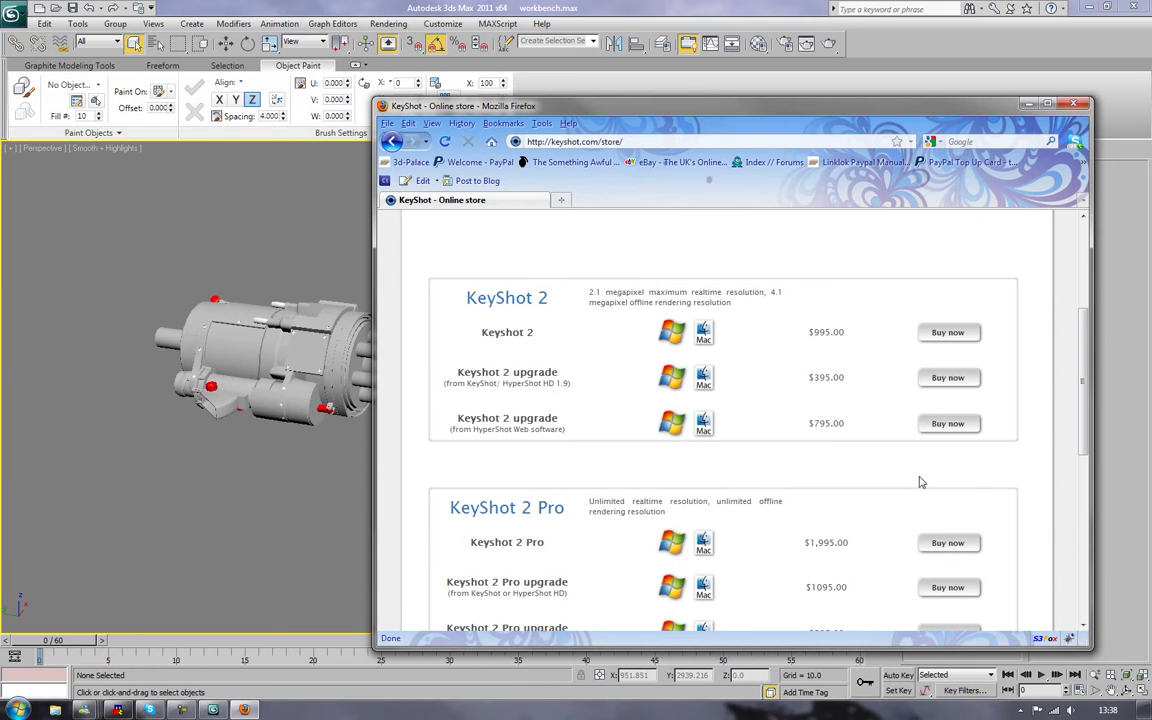
{"action": "scroll", "coordinate": [918, 484], "scroll_direction": "up", "scroll_amount": 1}
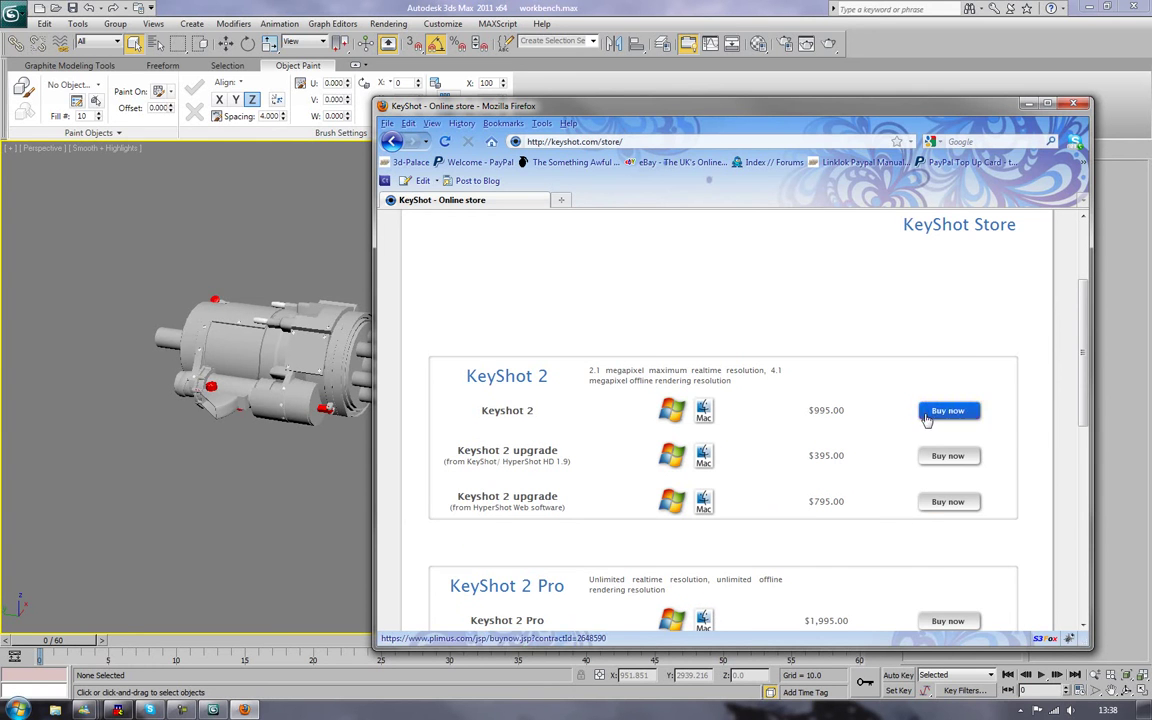
{"action": "scroll", "coordinate": [948, 488], "scroll_direction": "up", "scroll_amount": 2}
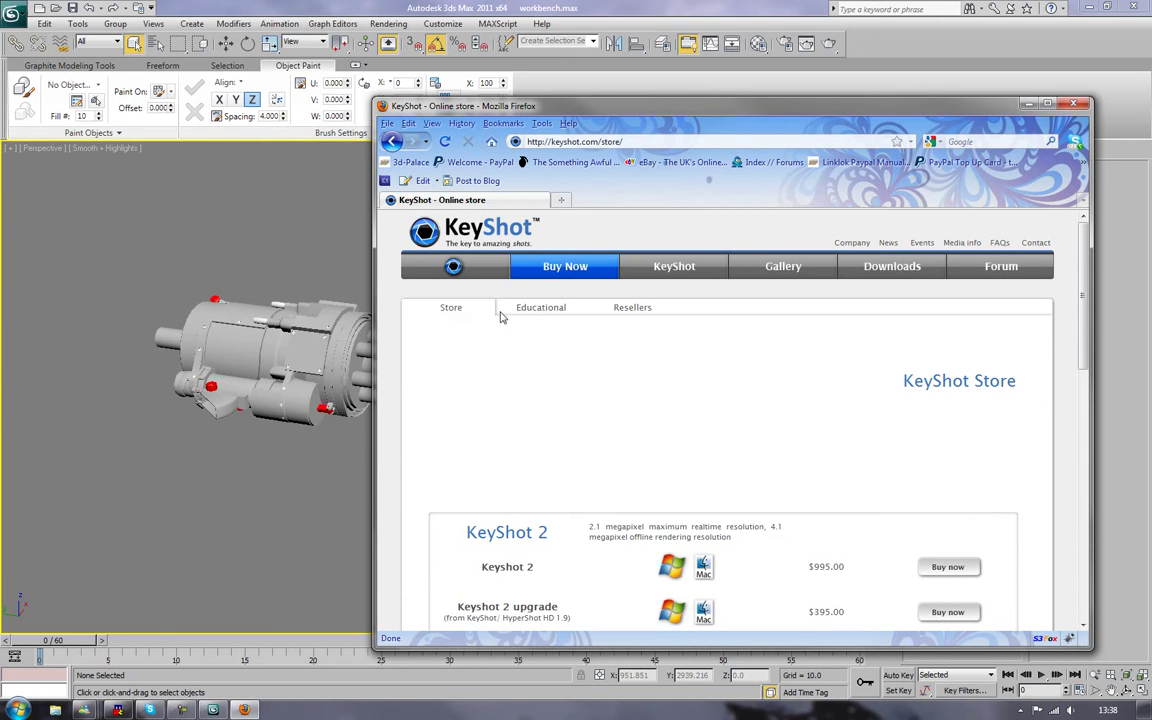
{"action": "left_click", "coordinate": [534, 315]}
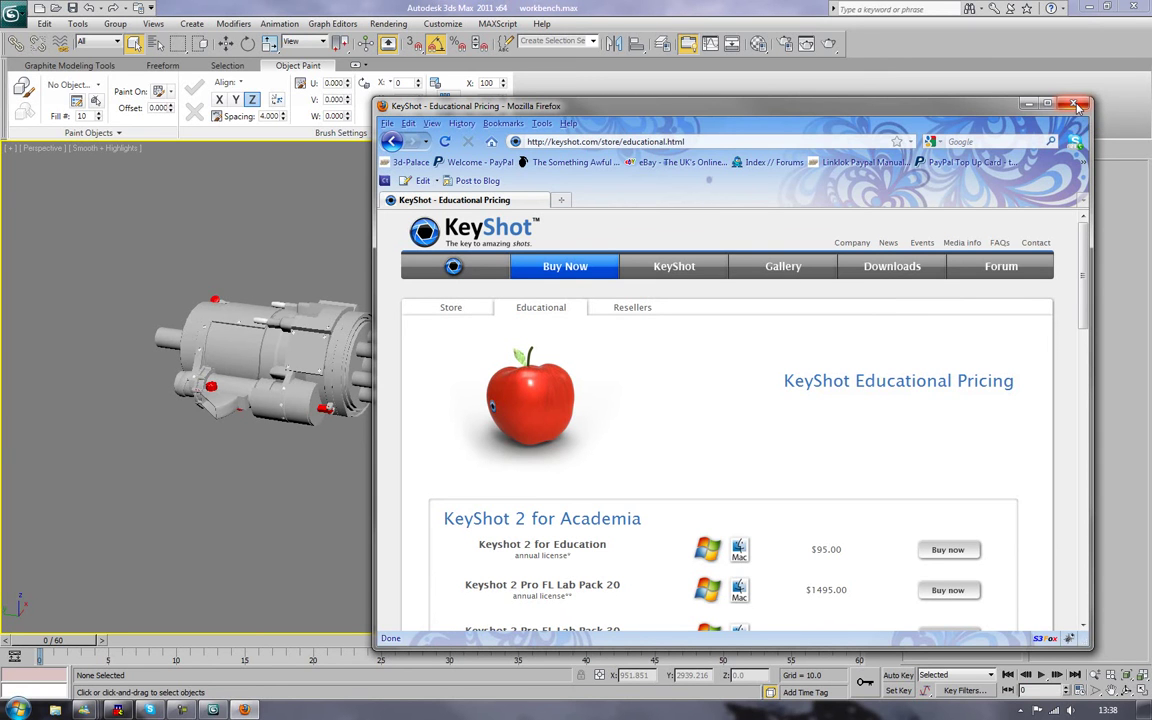
- Close Firefox, select f_barrel_002 and orbit, pan and zoom to inspect the housing
{"action": "left_click", "coordinate": [1076, 106]}
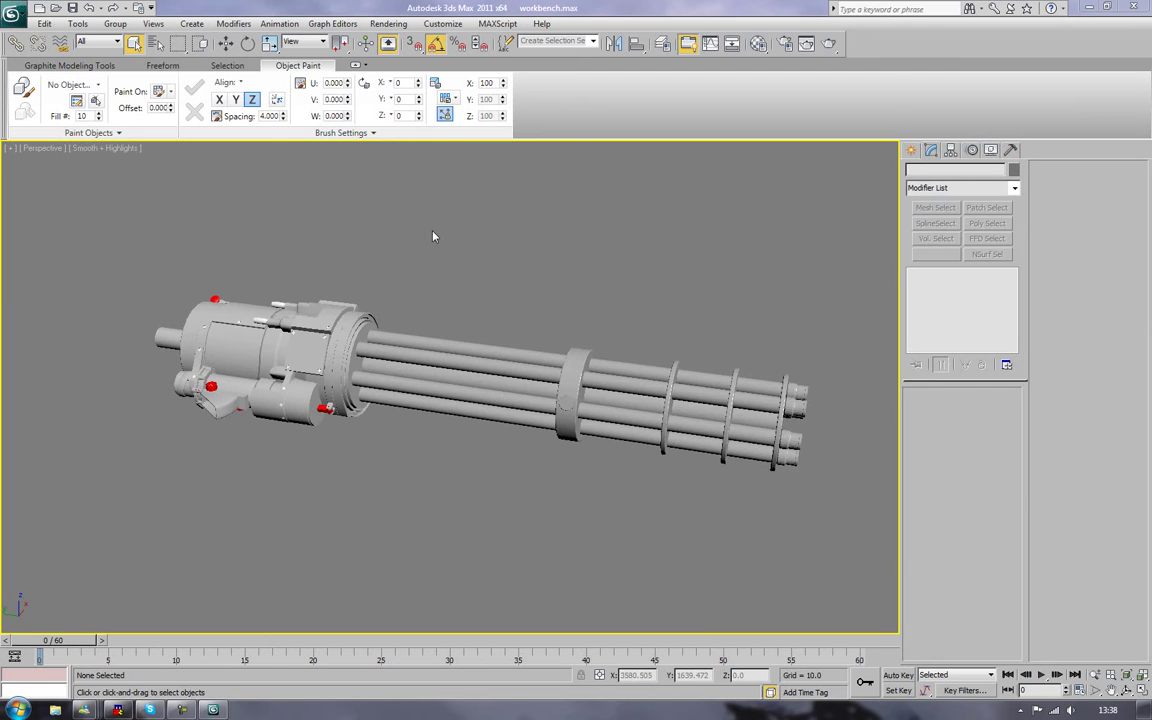
{"action": "left_click", "coordinate": [309, 318]}
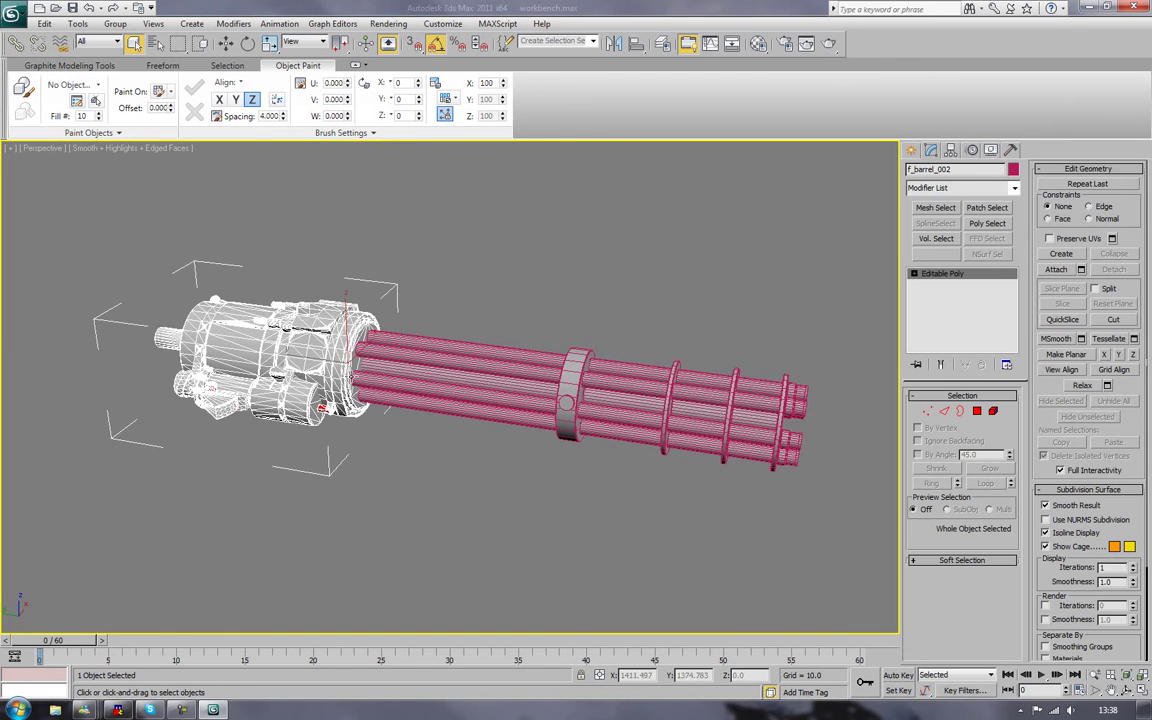
{"action": "scroll", "coordinate": [358, 393], "scroll_direction": "up", "scroll_amount": 3}
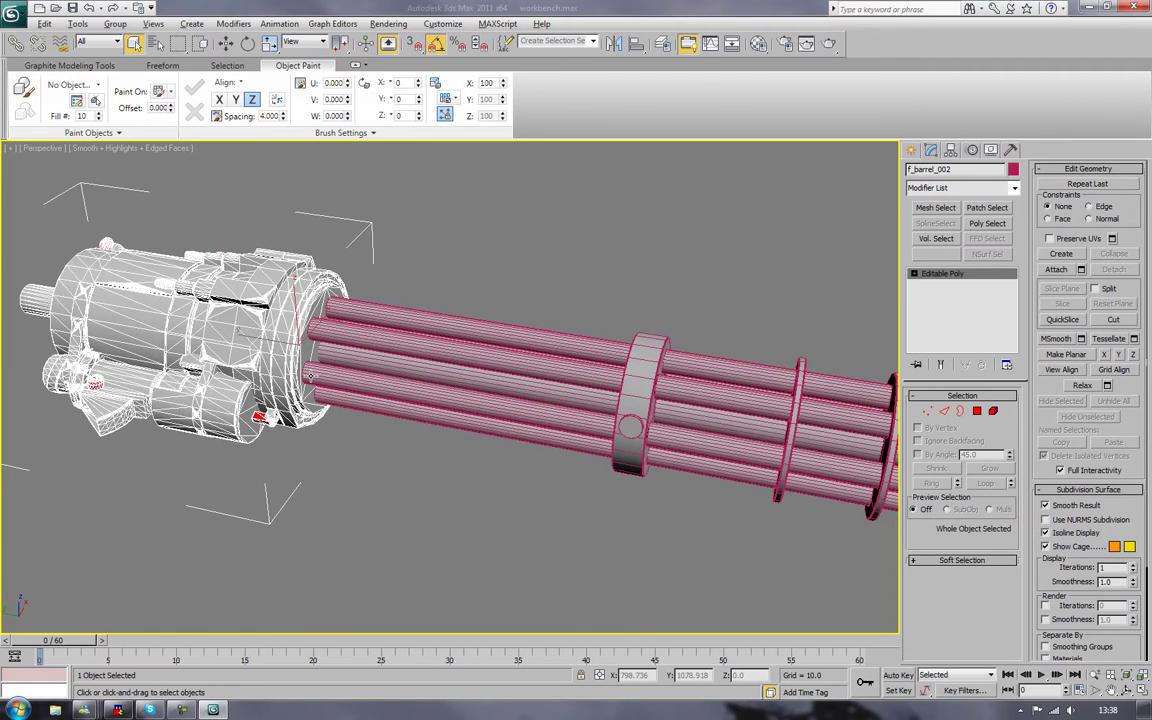
{"action": "middle_click_drag", "start_coordinate": [323, 353], "coordinate": [450, 378], "text": "alt"}
{"action": "scroll", "coordinate": [420, 365], "scroll_direction": "up", "scroll_amount": 4}
{"action": "scroll", "coordinate": [459, 371], "scroll_direction": "down", "scroll_amount": 2}
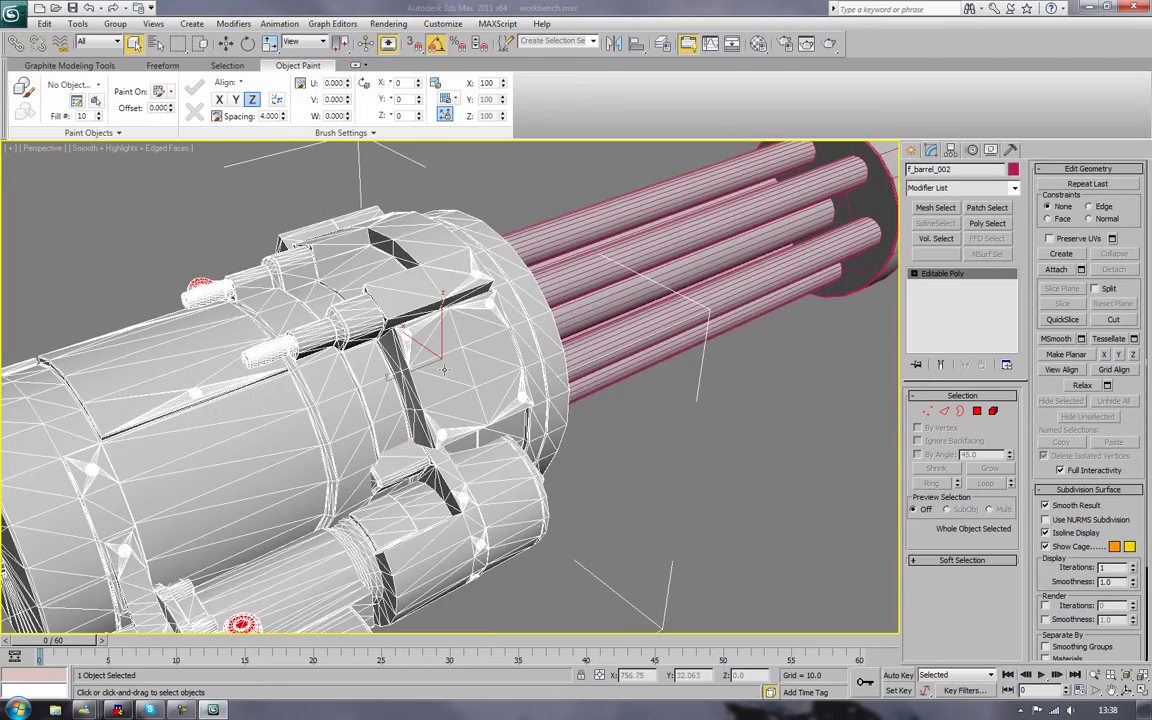
{"action": "scroll", "coordinate": [433, 385], "scroll_direction": "up", "scroll_amount": 2}
{"action": "scroll", "coordinate": [424, 386], "scroll_direction": "up", "scroll_amount": 3}
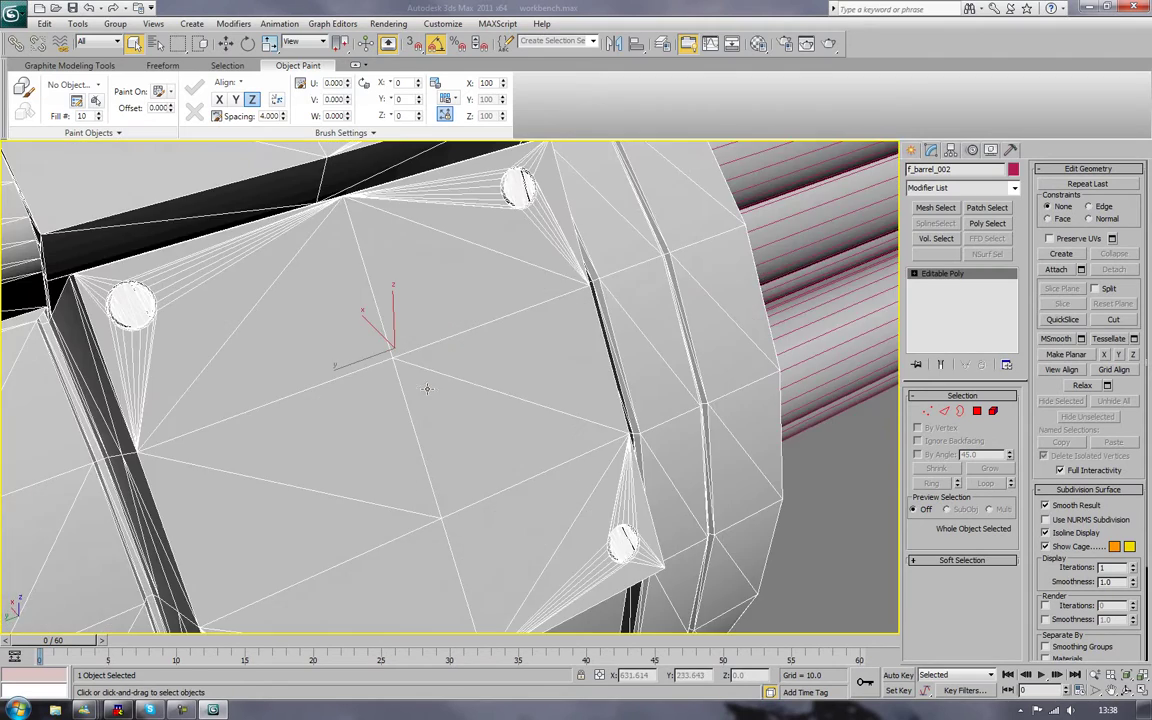
{"action": "middle_click_drag", "start_coordinate": [194, 325], "coordinate": [398, 319]}
{"action": "scroll", "coordinate": [398, 319], "scroll_direction": "down", "scroll_amount": 3}
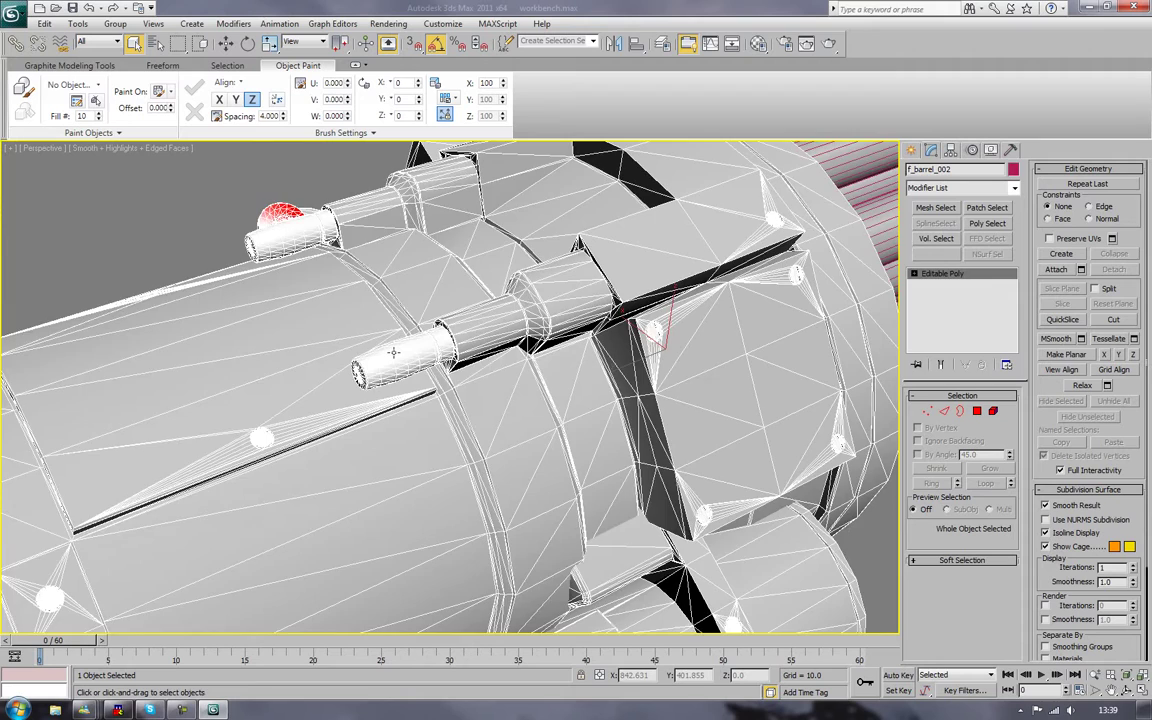
{"action": "scroll", "coordinate": [356, 316], "scroll_direction": "up", "scroll_amount": 3}
{"action": "scroll", "coordinate": [372, 298], "scroll_direction": "up", "scroll_amount": 4}
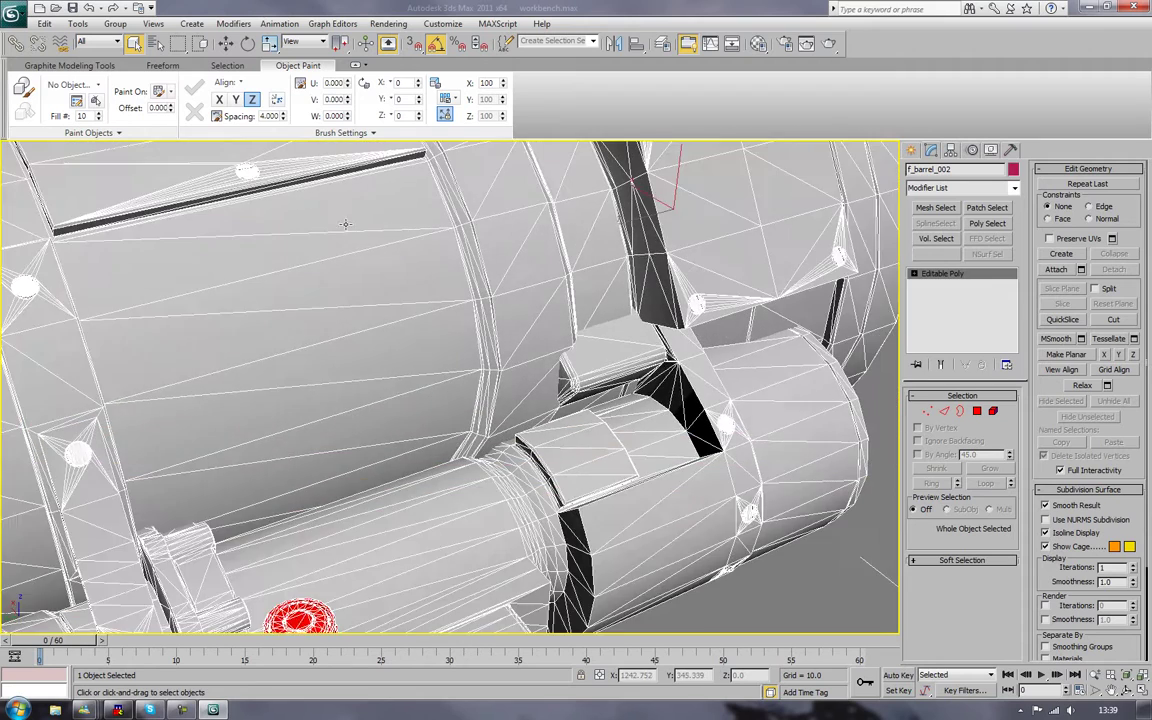
{"action": "scroll", "coordinate": [398, 333], "scroll_direction": "up", "scroll_amount": 2}
{"action": "scroll", "coordinate": [398, 333], "scroll_direction": "down", "scroll_amount": 4}
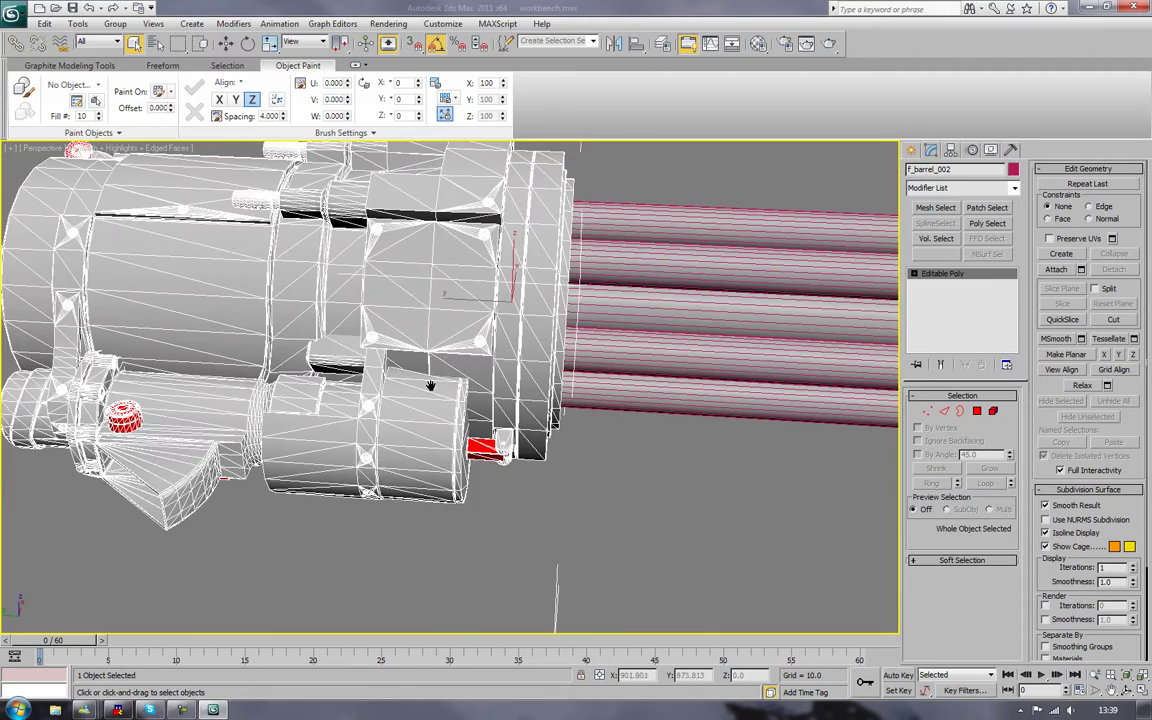
{"action": "scroll", "coordinate": [387, 347], "scroll_direction": "up", "scroll_amount": 1}
- Reselect f_barrel_002 and make the 01 - Default slot active in the Material Editor, then close it
{"action": "left_click", "coordinate": [548, 468]}
{"action": "scroll", "coordinate": [459, 299], "scroll_direction": "up", "scroll_amount": 5}
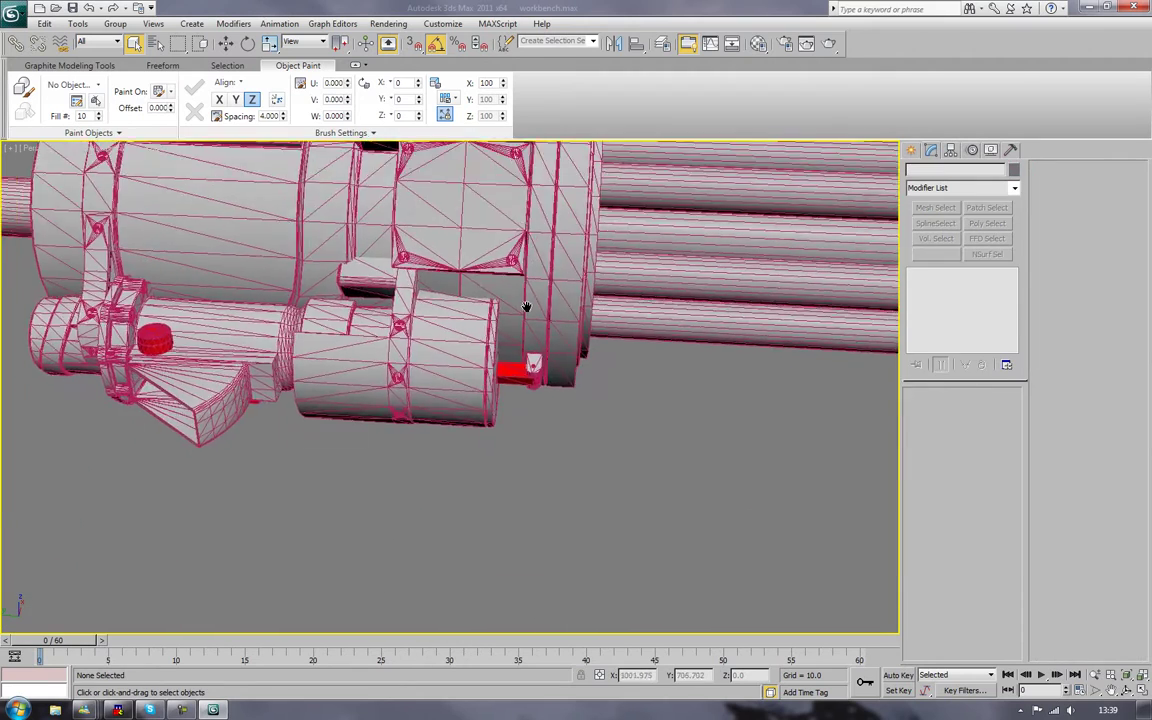
{"action": "left_click", "coordinate": [463, 335]}
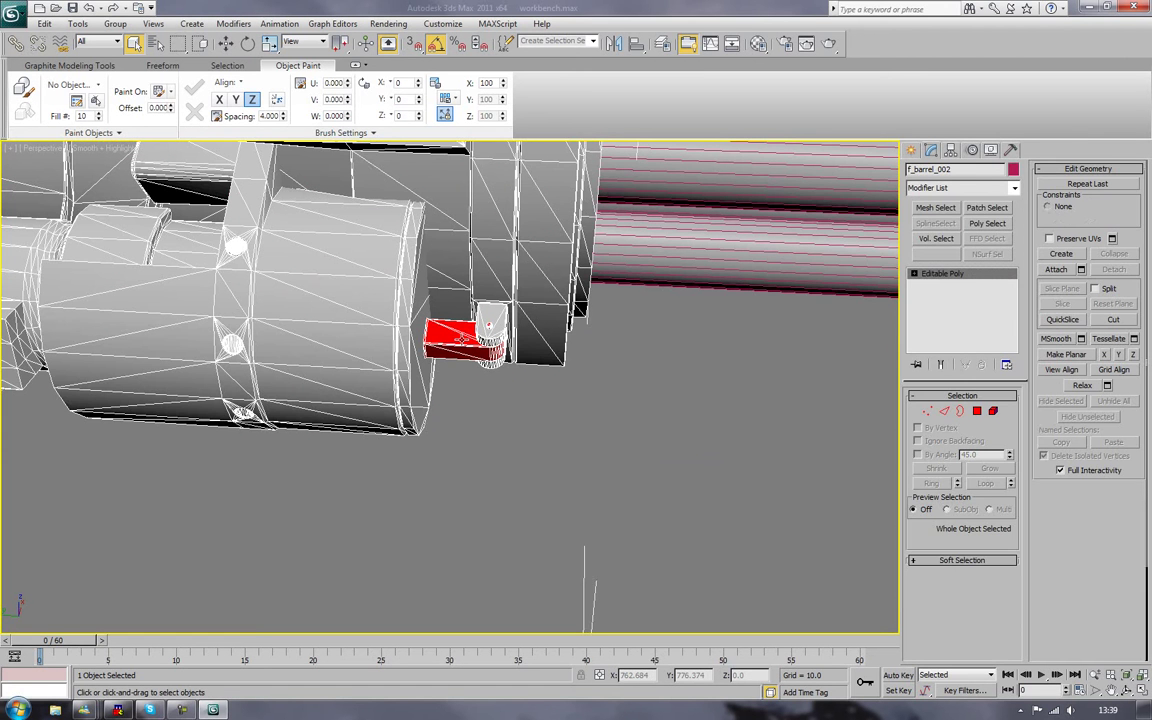
{"action": "key", "text": "m"}
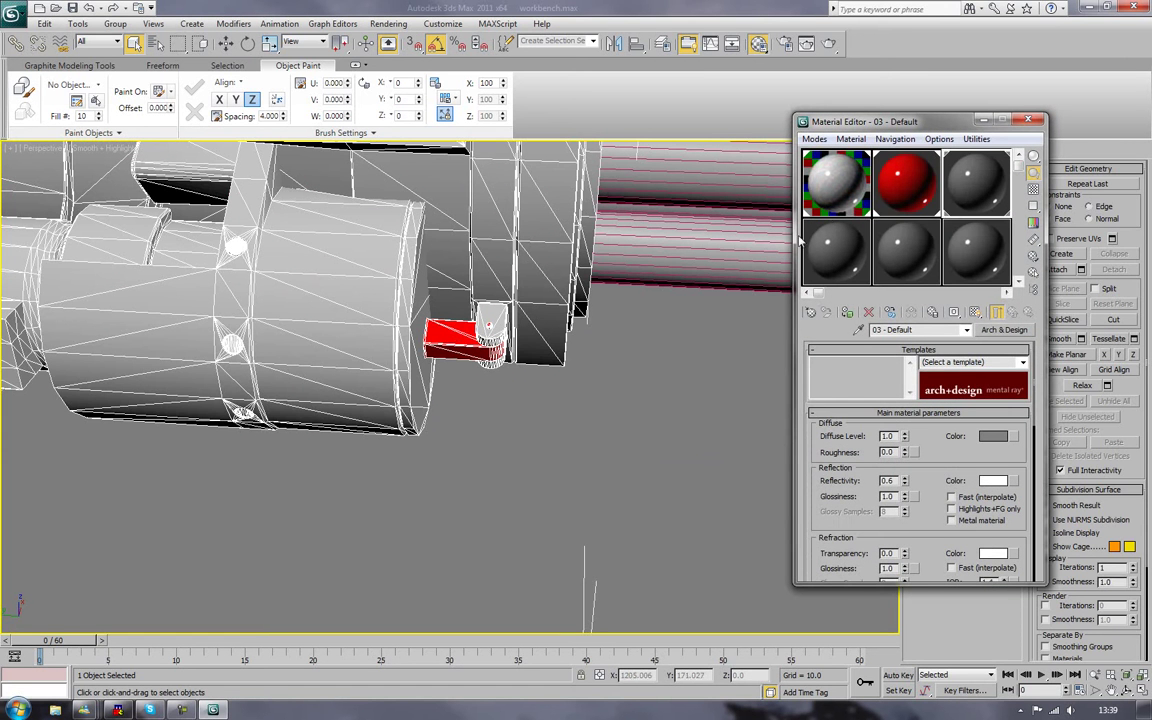
{"action": "left_click", "coordinate": [836, 182]}
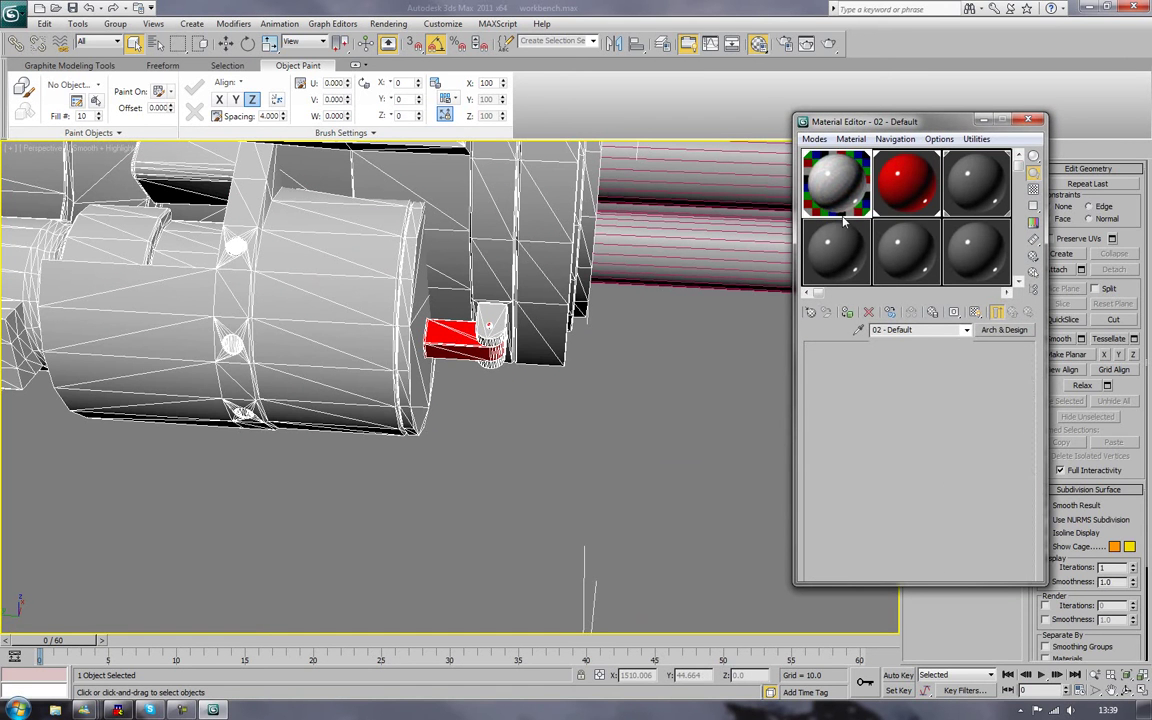
{"action": "left_click", "coordinate": [535, 392]}
{"action": "middle_click_drag", "start_coordinate": [535, 392], "coordinate": [788, 310], "text": "alt"}
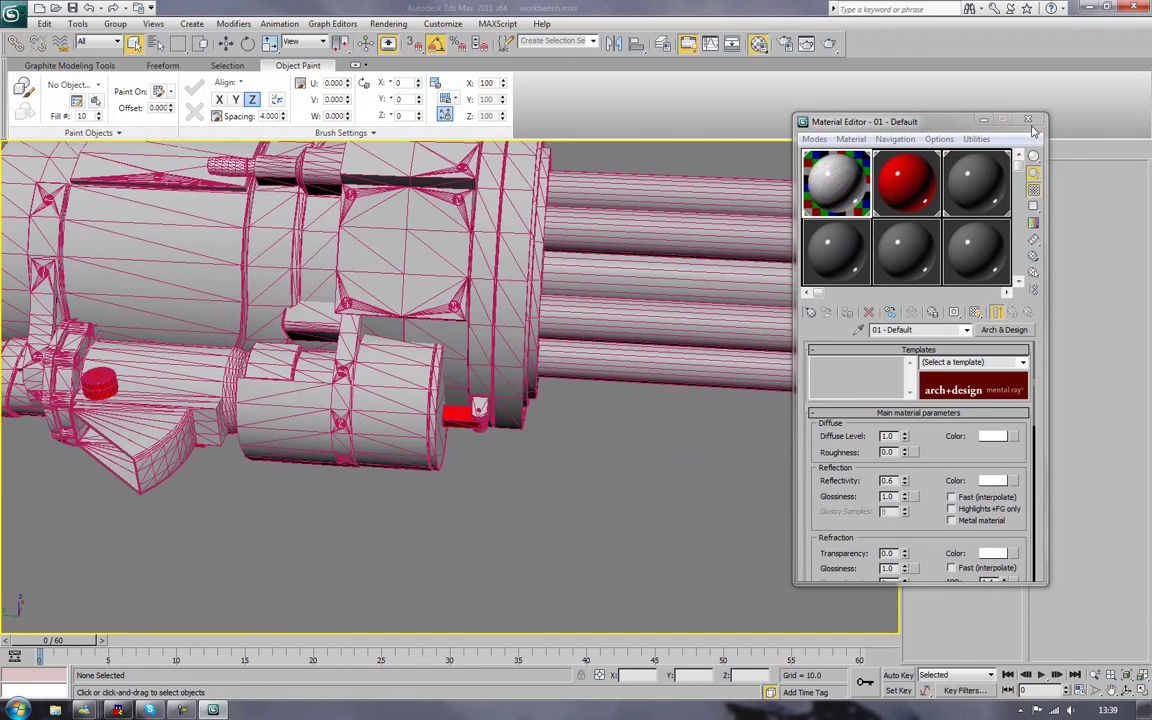
{"action": "key", "text": "m"}
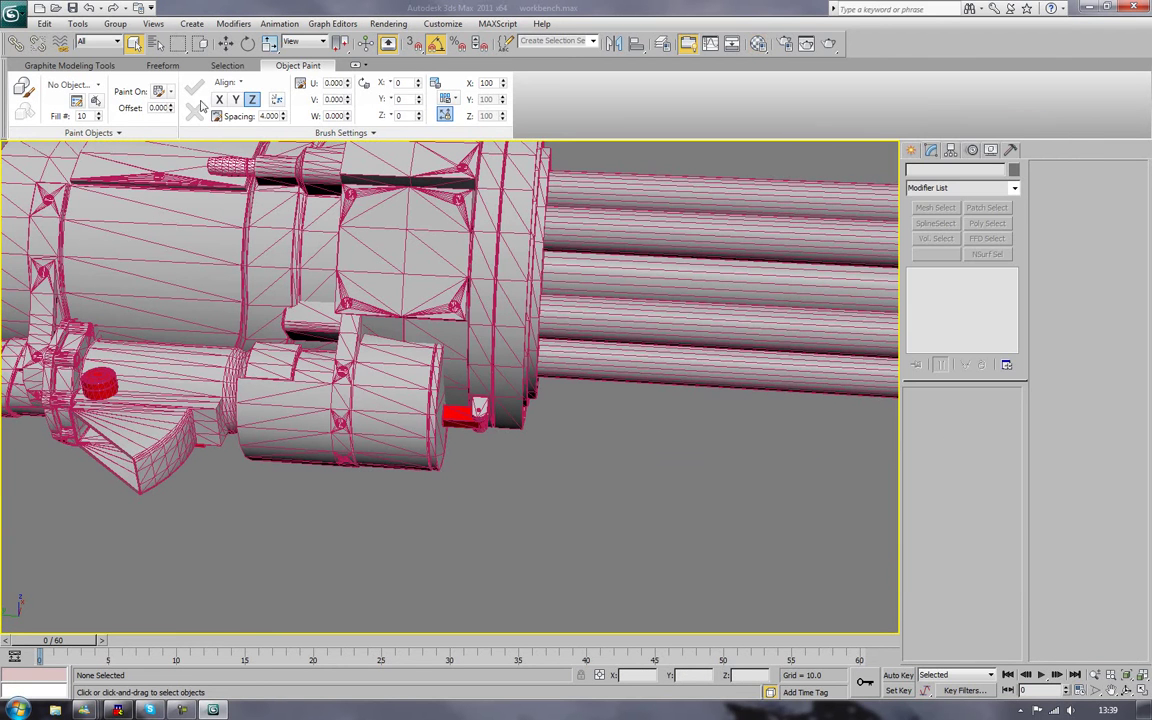
- Export the scene to the Desktop as minigun2, based on the existing minigun FBX name
{"action": "left_click", "coordinate": [22, 20]}
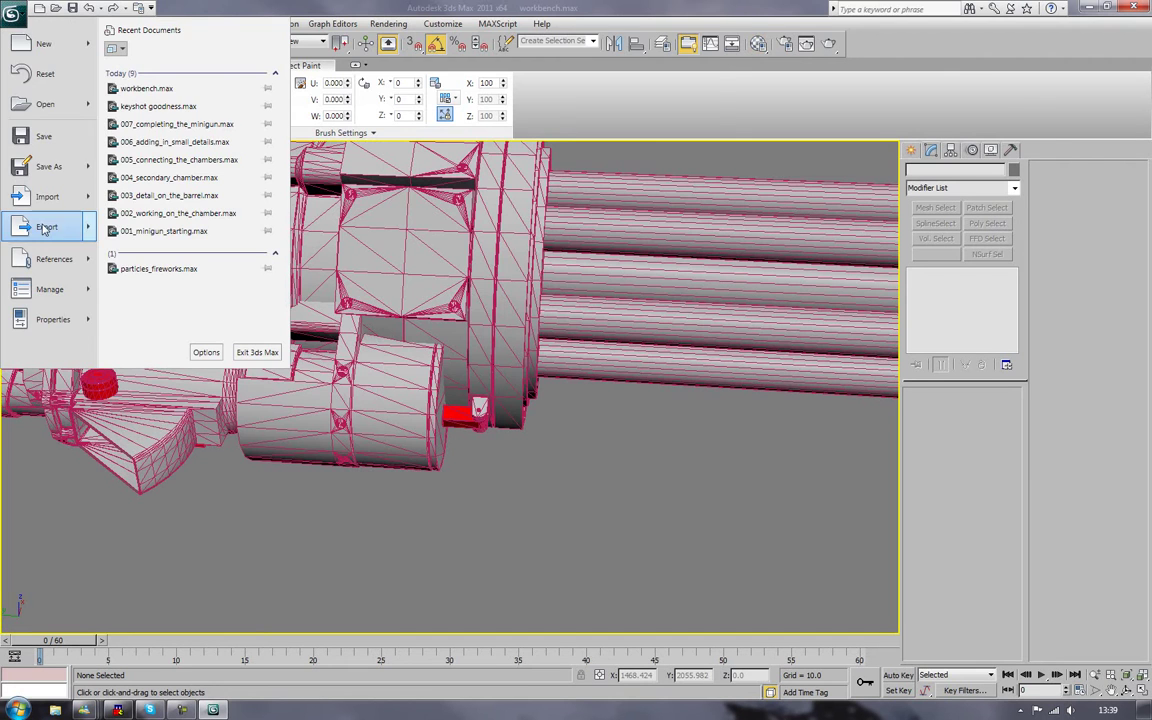
{"action": "left_click", "coordinate": [44, 226]}
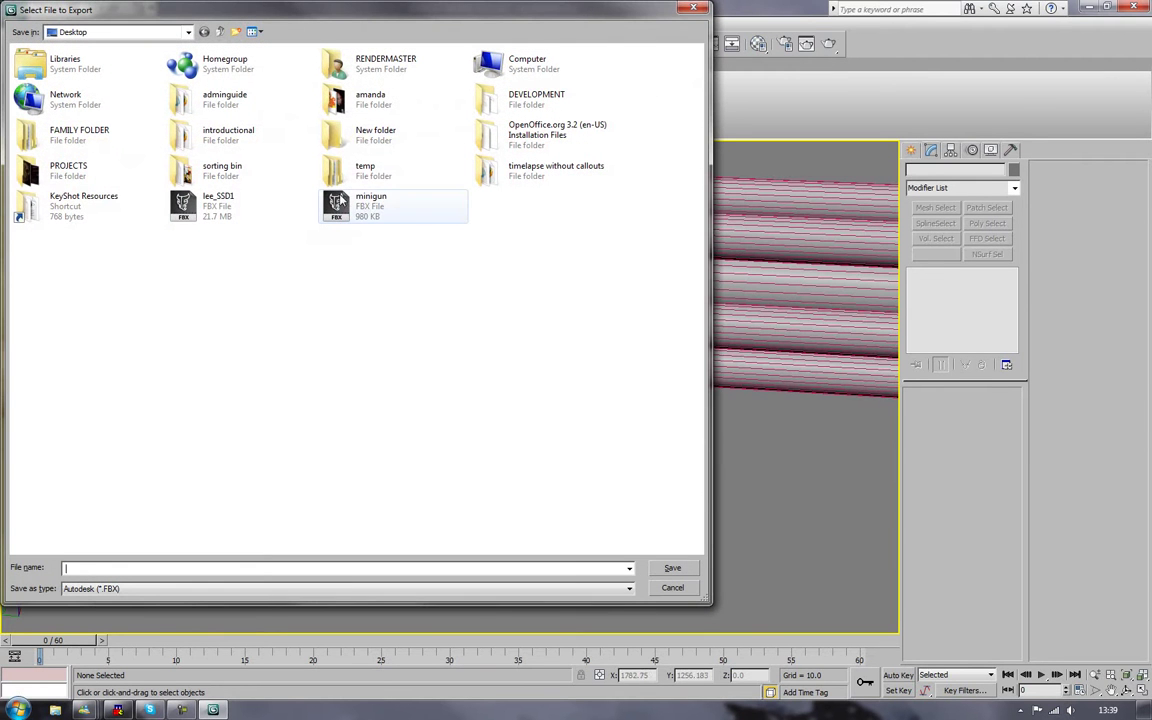
{"action": "left_click", "coordinate": [370, 205]}
{"action": "left_click", "coordinate": [166, 566]}
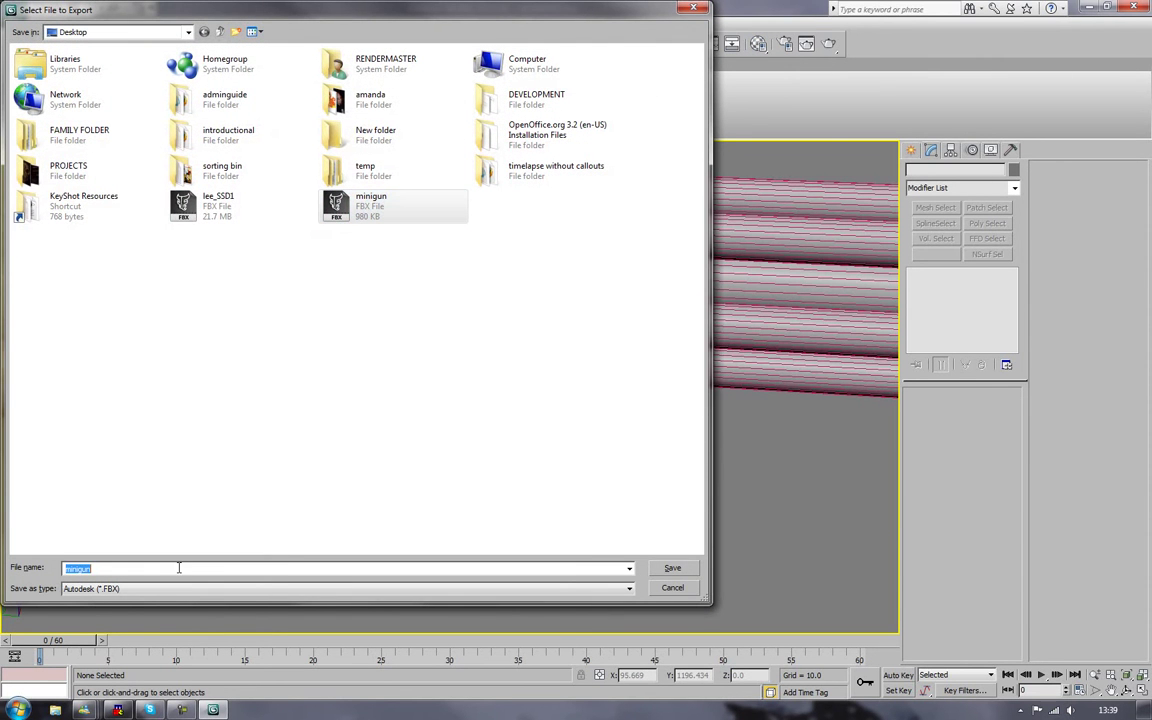
{"action": "left_click", "coordinate": [166, 566]}
{"action": "type", "text": "2"}
{"action": "key", "text": "Return"}
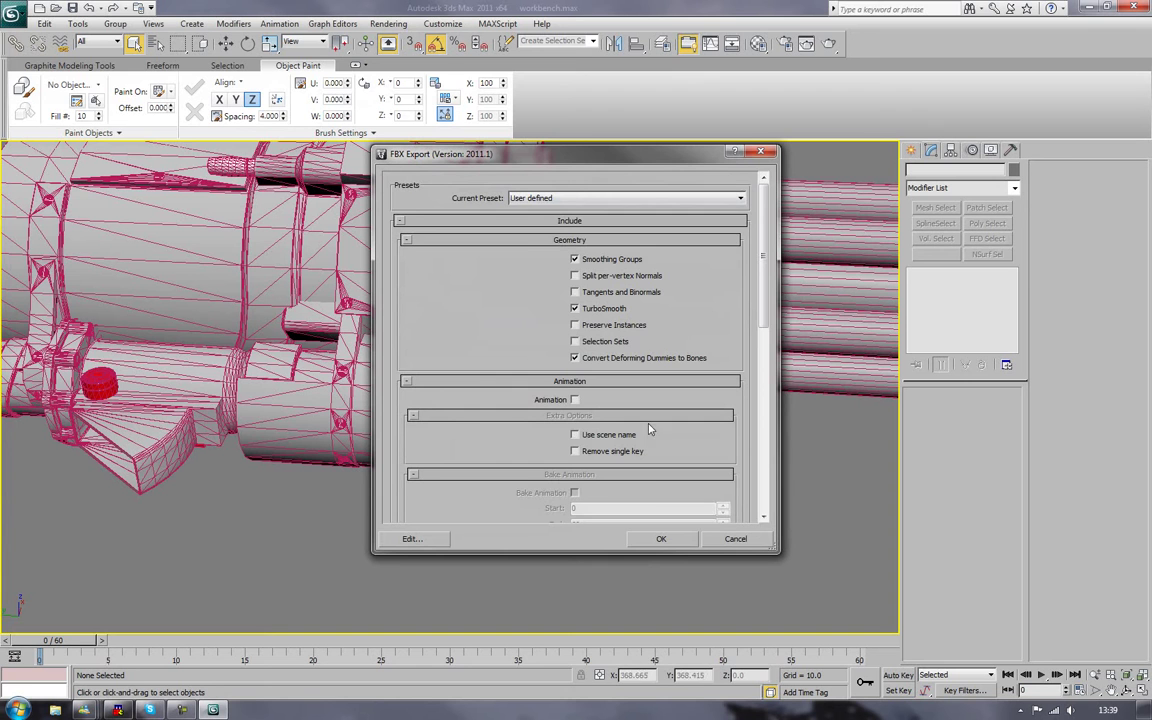
- Accept the FBX Export settings with the User defined preset and dismiss the warnings
{"action": "left_click", "coordinate": [576, 198]}
{"action": "left_click", "coordinate": [577, 203]}
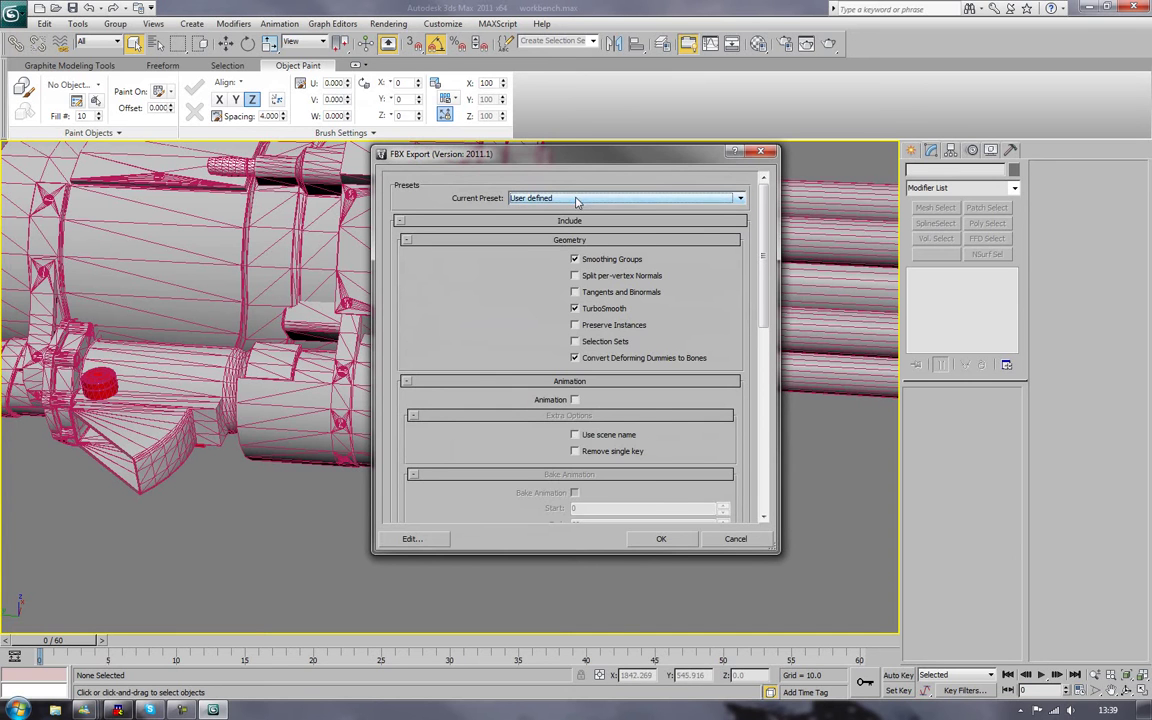
{"action": "left_click", "coordinate": [661, 538]}
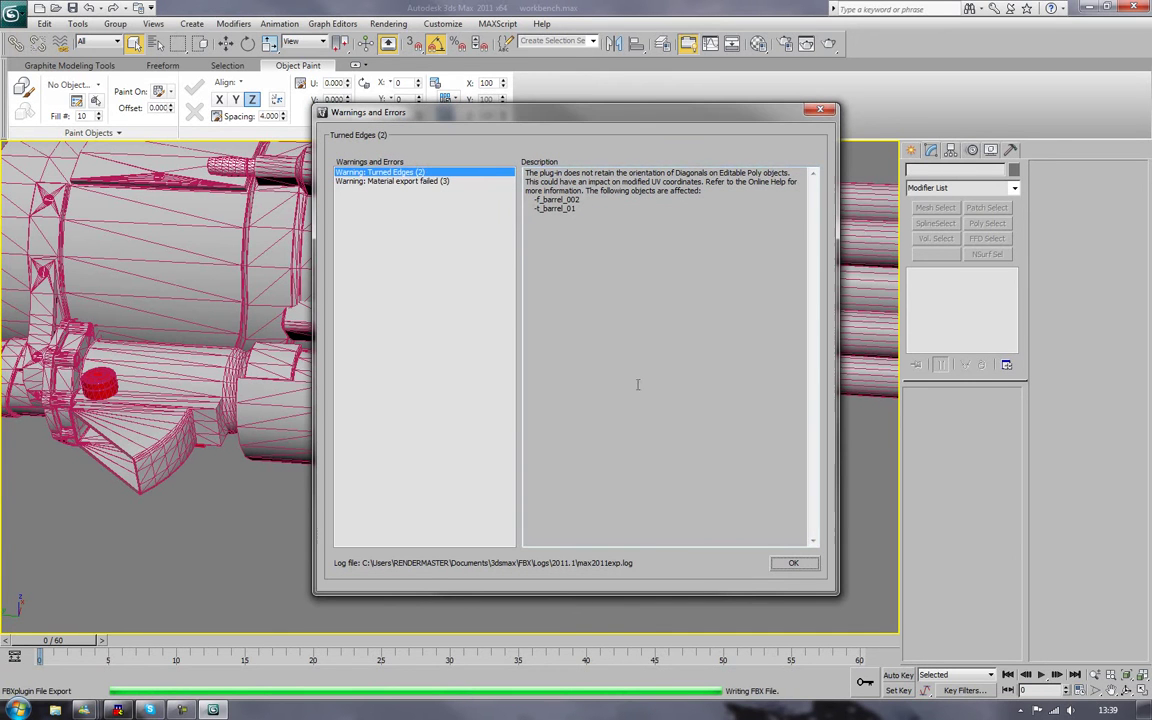
{"action": "left_click", "coordinate": [781, 565]}
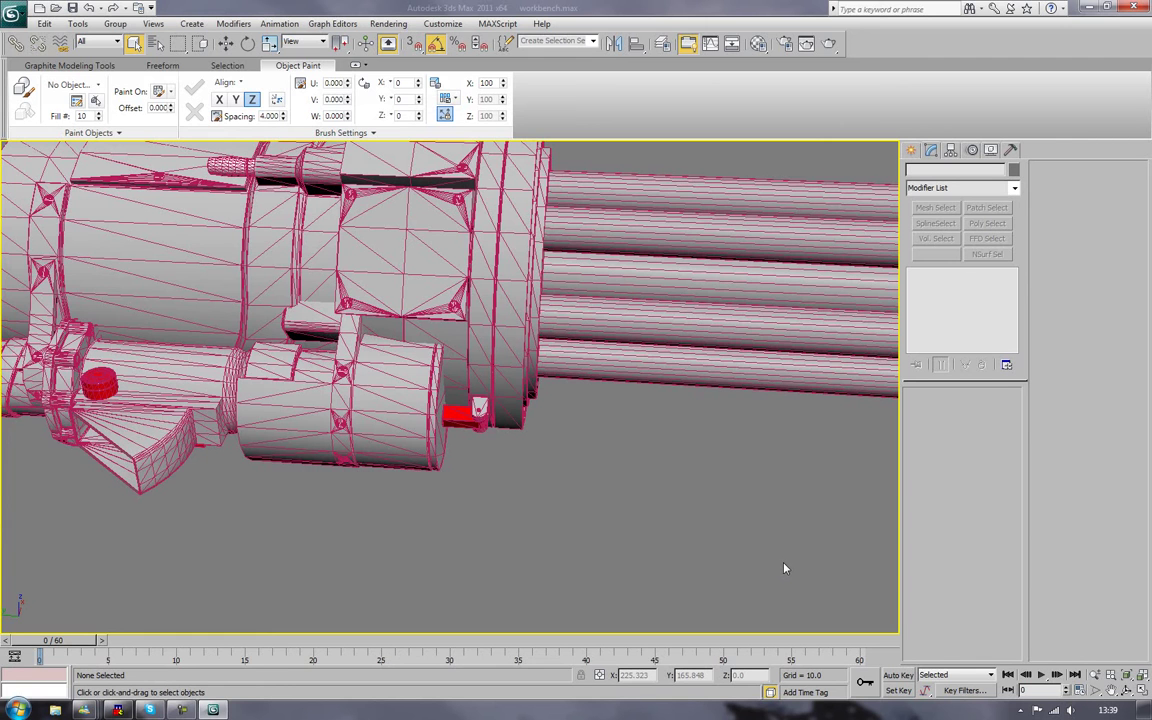
- Launch KeyShot2 64 from the Start menu and close 3ds Max without saving changes
{"action": "left_click", "coordinate": [15, 709]}
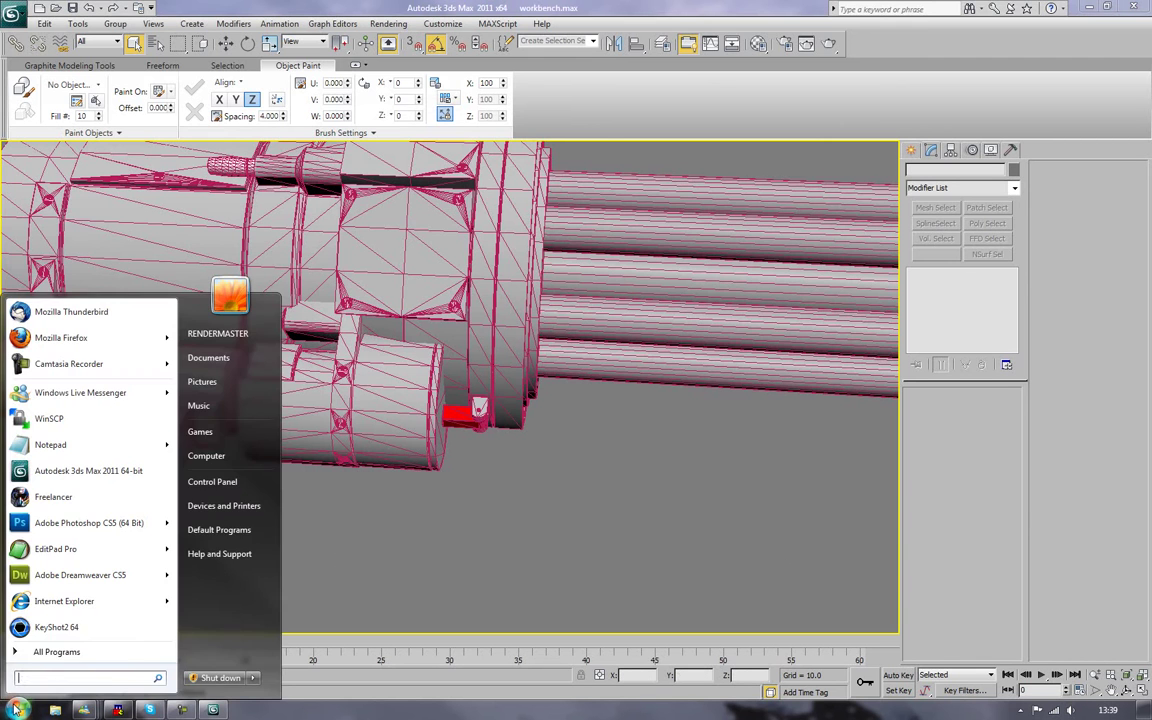
{"action": "left_click", "coordinate": [50, 627]}
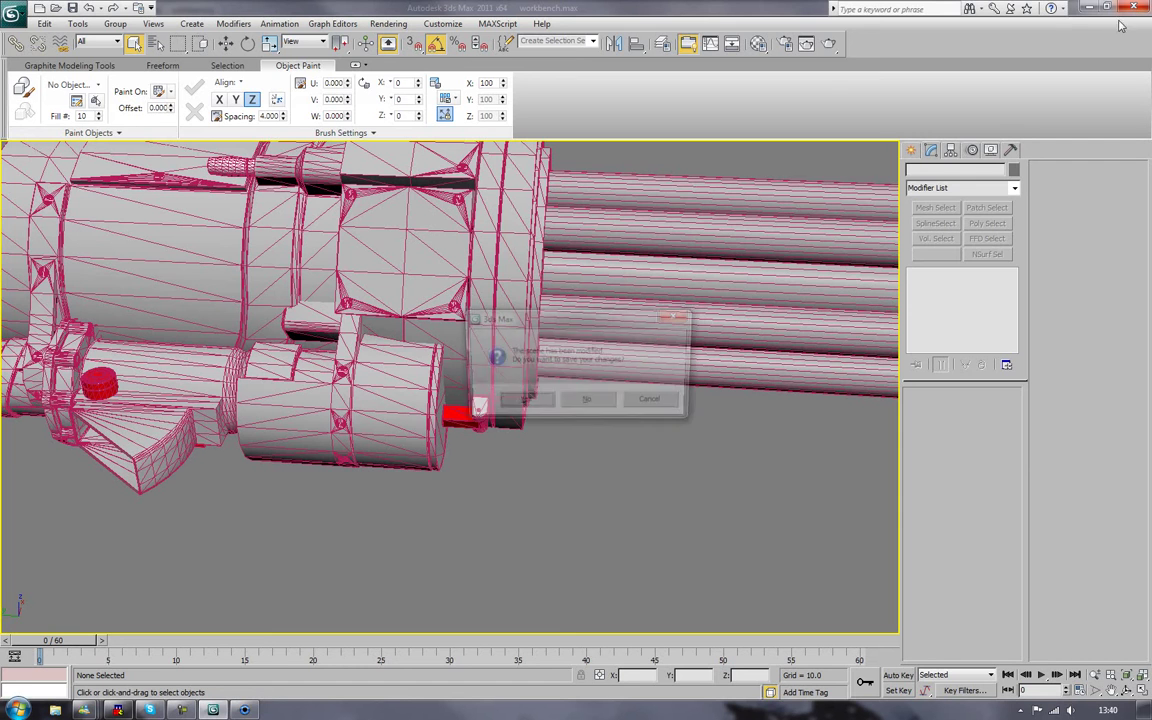
{"action": "left_click", "coordinate": [1101, 7]}
{"action": "left_click", "coordinate": [596, 403]}
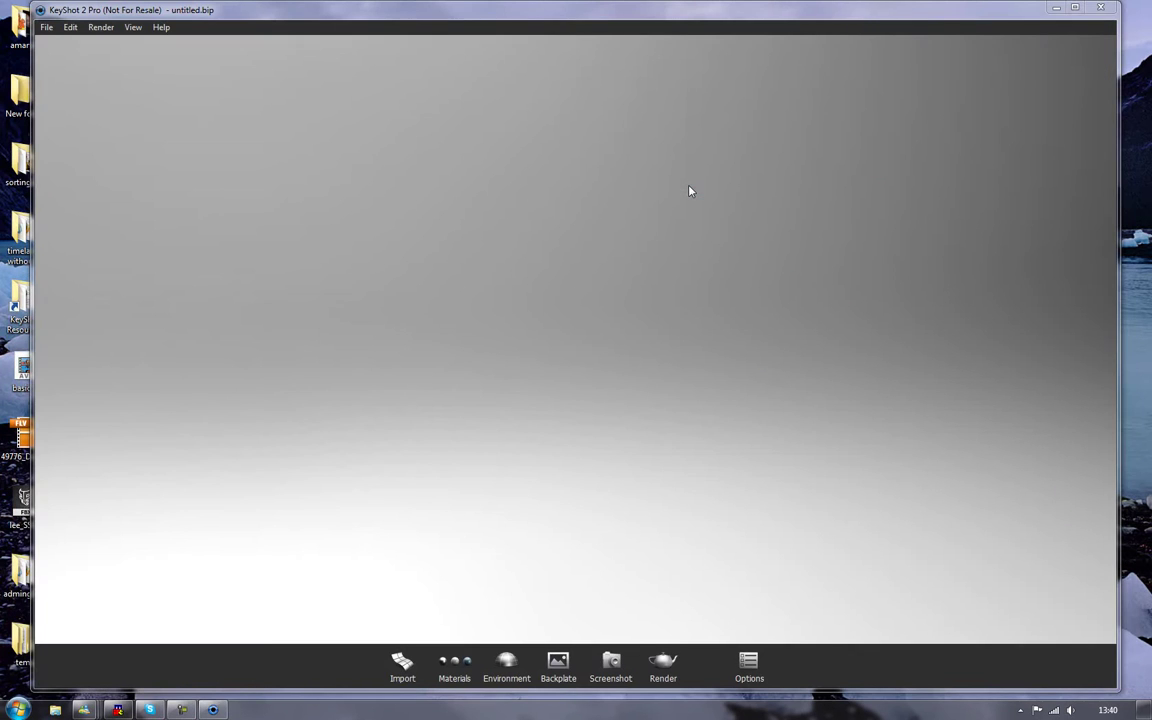
- Maximise the KeyShot window and import minigun2.fbx with the default import options
{"action": "double_click", "coordinate": [339, 5]}
{"action": "left_click_drag", "start_coordinate": [352, 17], "coordinate": [351, 6]}
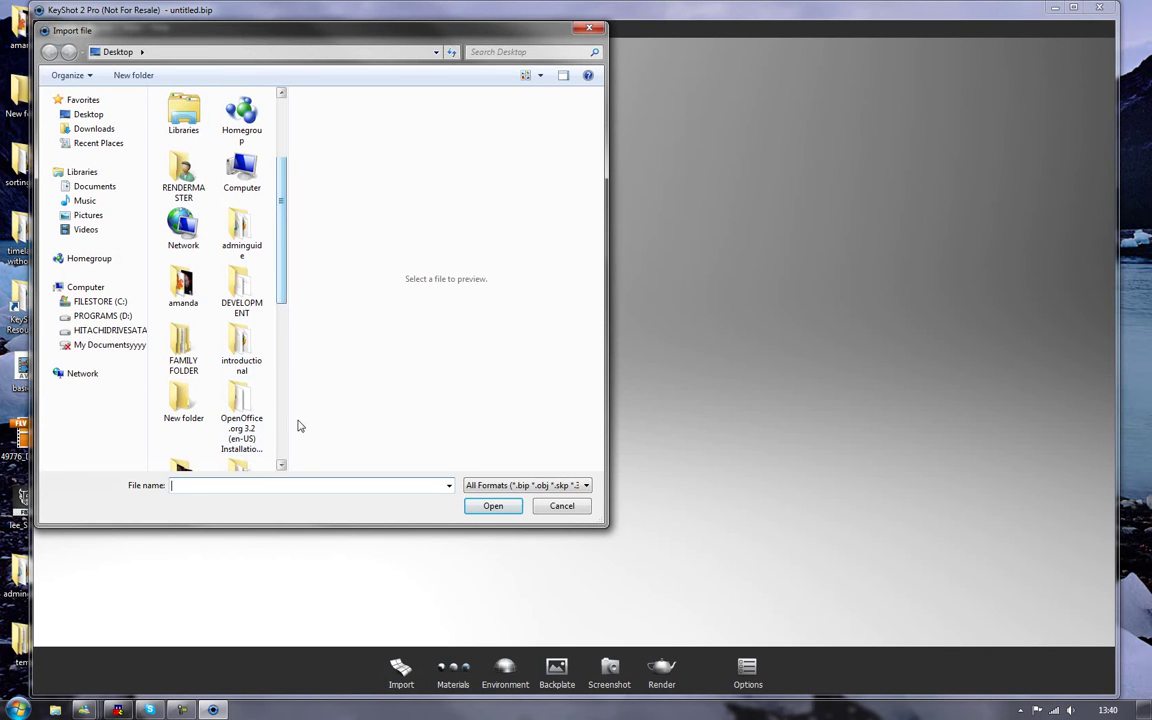
{"action": "scroll", "coordinate": [230, 420], "scroll_direction": "down", "scroll_amount": 5}
{"action": "left_click", "coordinate": [184, 445]}
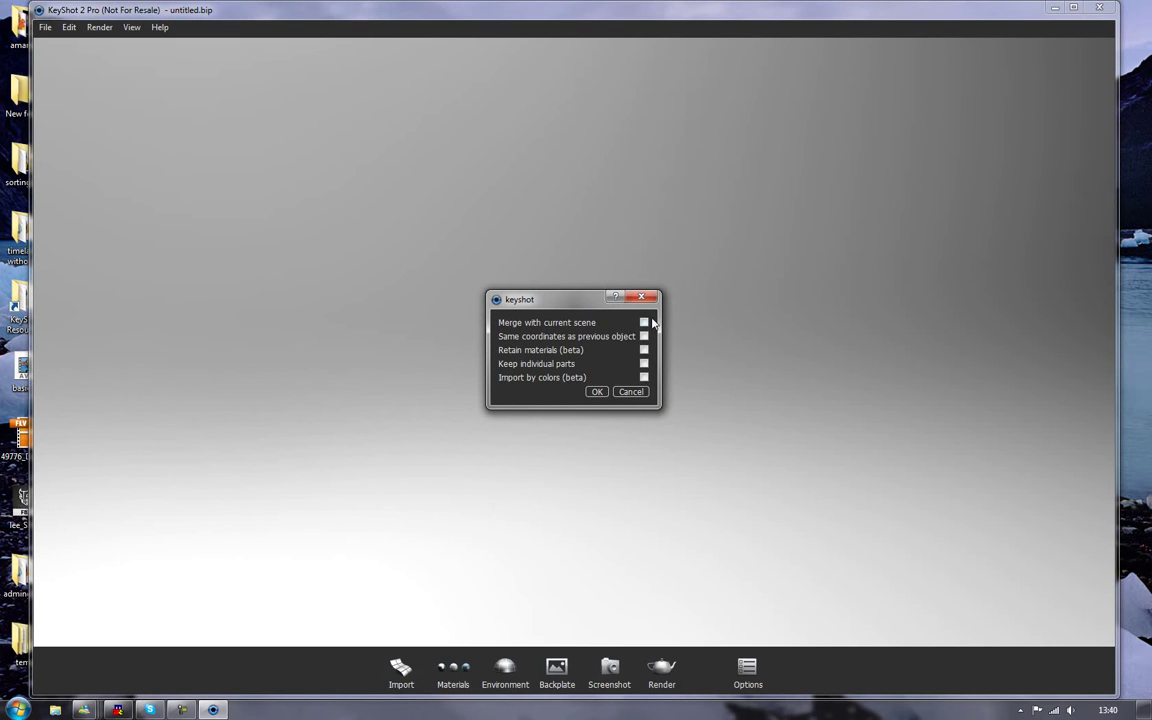
{"action": "left_click", "coordinate": [598, 393]}
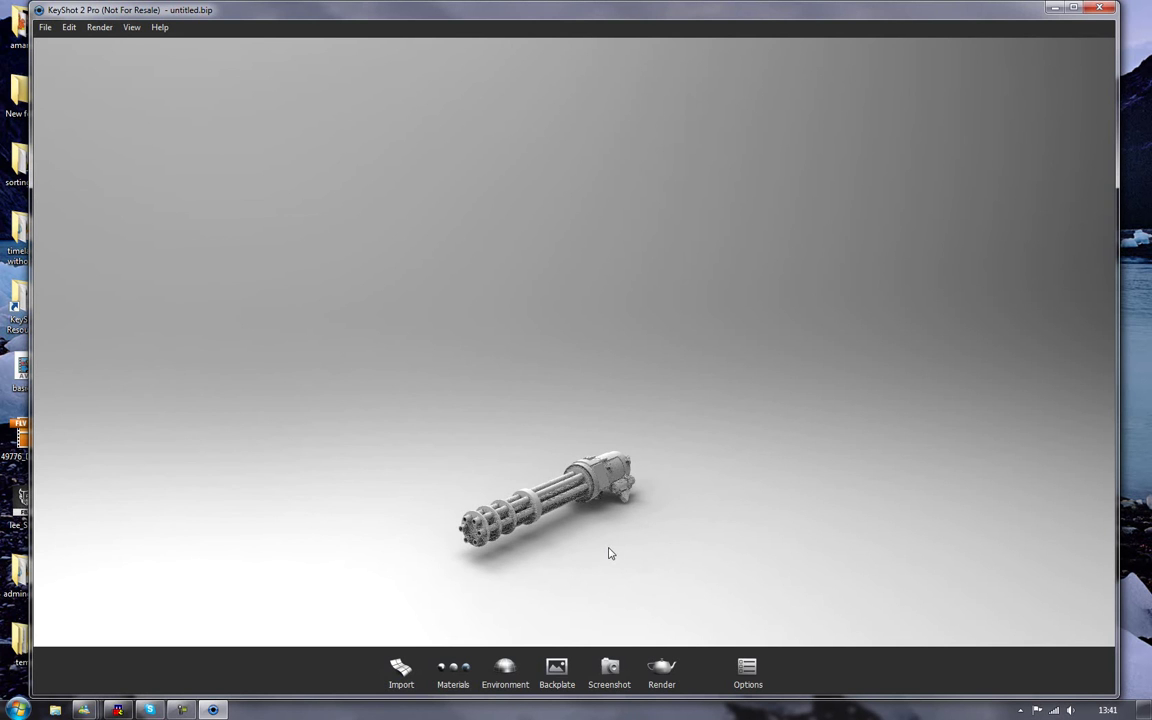
- Frame the minigun's rear housing close up and open the materials Library
{"action": "scroll", "coordinate": [613, 527], "scroll_direction": "up", "scroll_amount": 3}
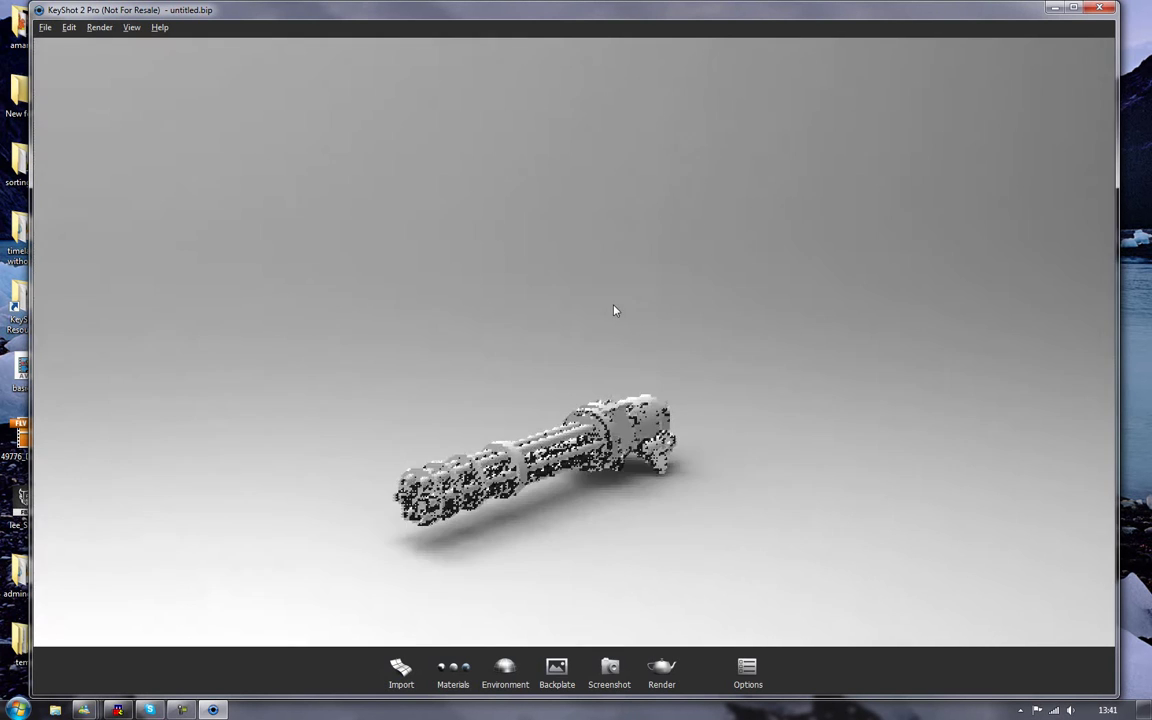
{"action": "scroll", "coordinate": [607, 198], "scroll_direction": "up", "scroll_amount": 5}
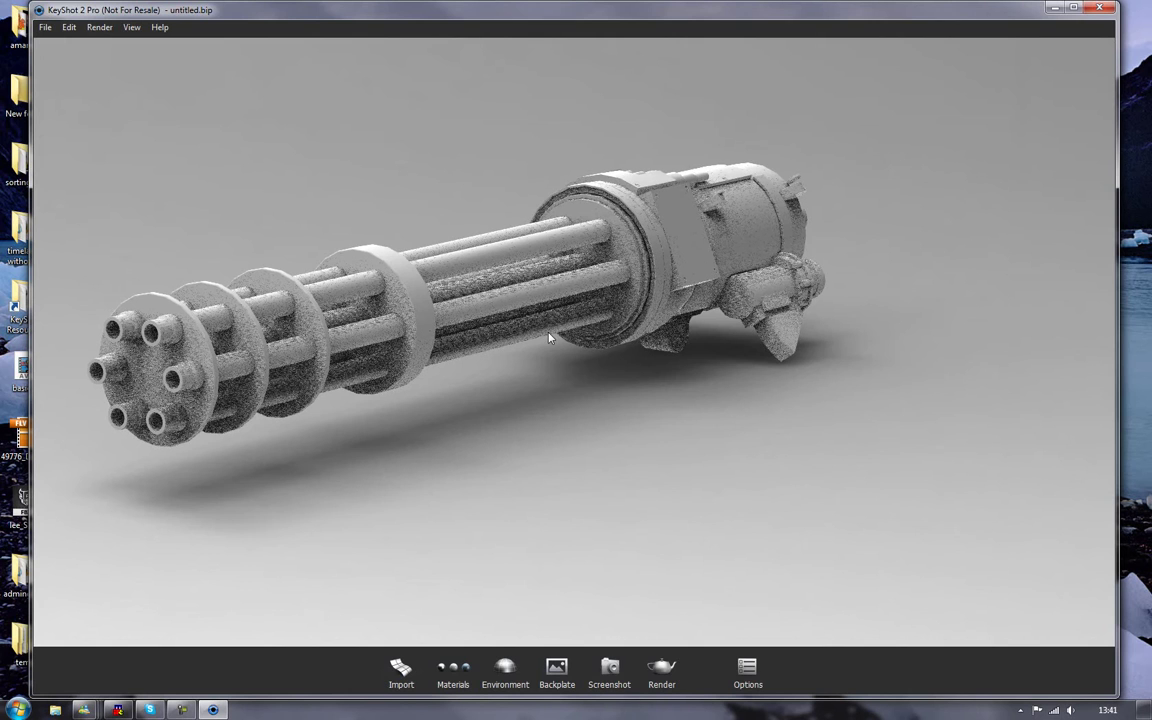
{"action": "left_click_drag", "start_coordinate": [460, 460], "coordinate": [975, 468]}
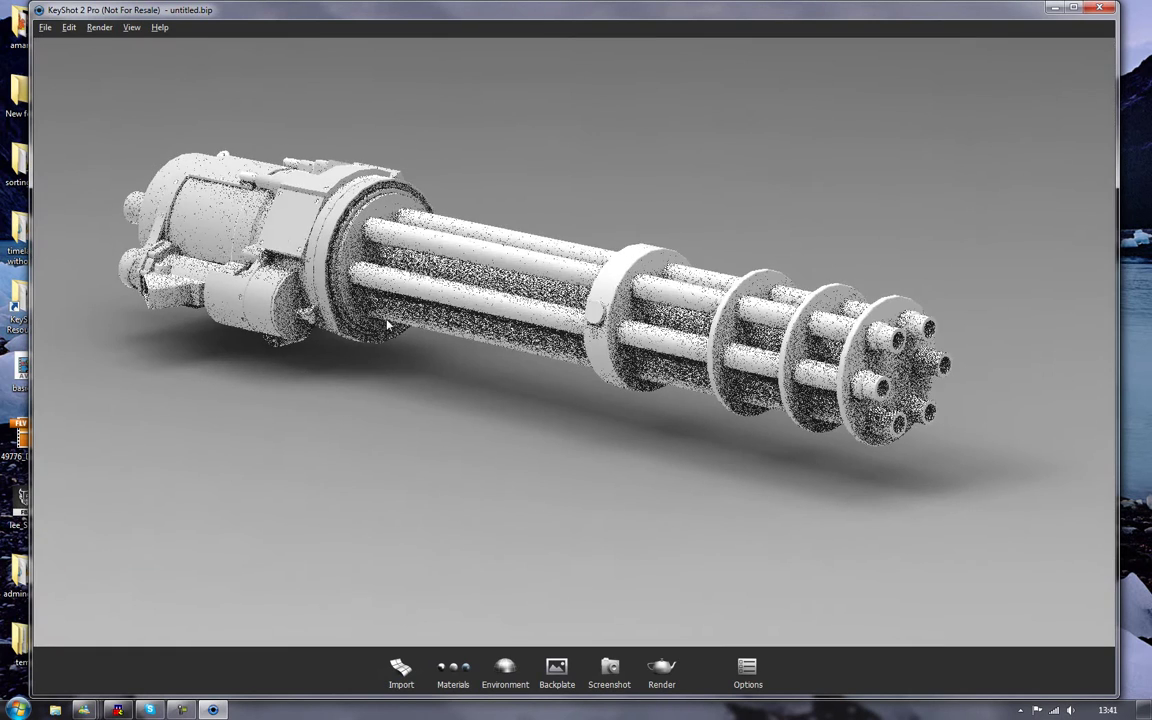
{"action": "middle_click_drag", "start_coordinate": [333, 290], "coordinate": [597, 367]}
{"action": "scroll", "coordinate": [597, 367], "scroll_direction": "up", "scroll_amount": 2}
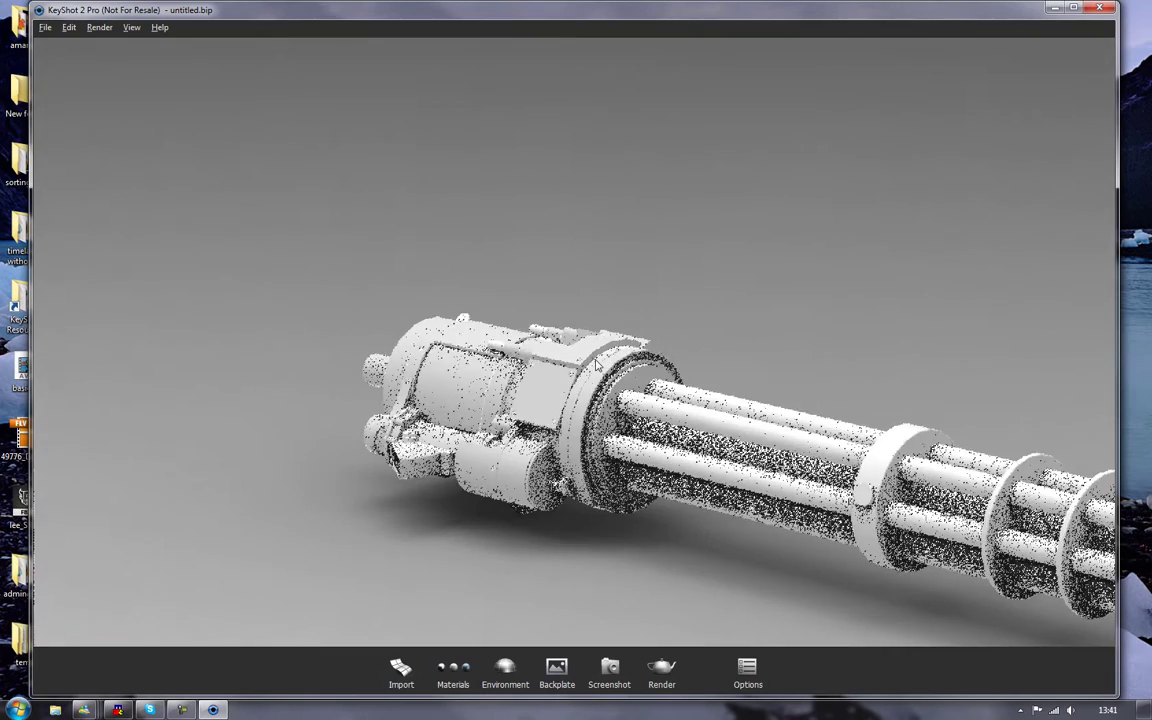
{"action": "scroll", "coordinate": [597, 367], "scroll_direction": "up", "scroll_amount": 5}
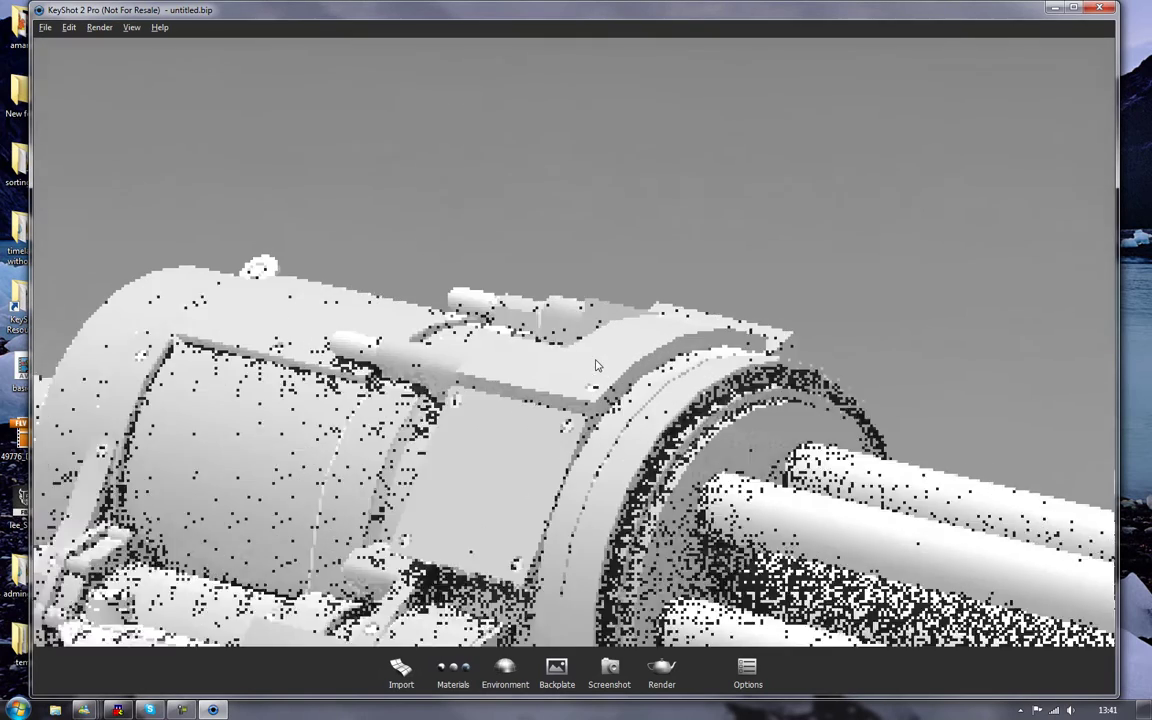
{"action": "left_click_drag", "start_coordinate": [555, 445], "coordinate": [613, 461]}
{"action": "scroll", "coordinate": [613, 461], "scroll_direction": "down", "scroll_amount": 4}
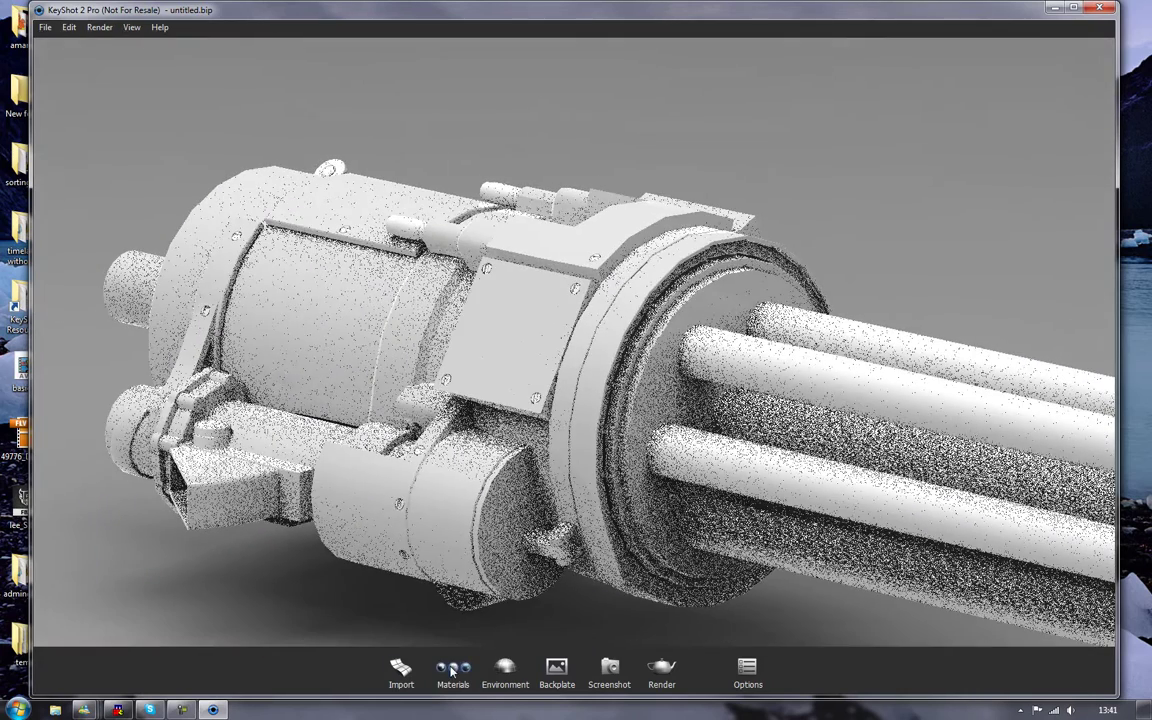
{"action": "left_click", "coordinate": [453, 668]}
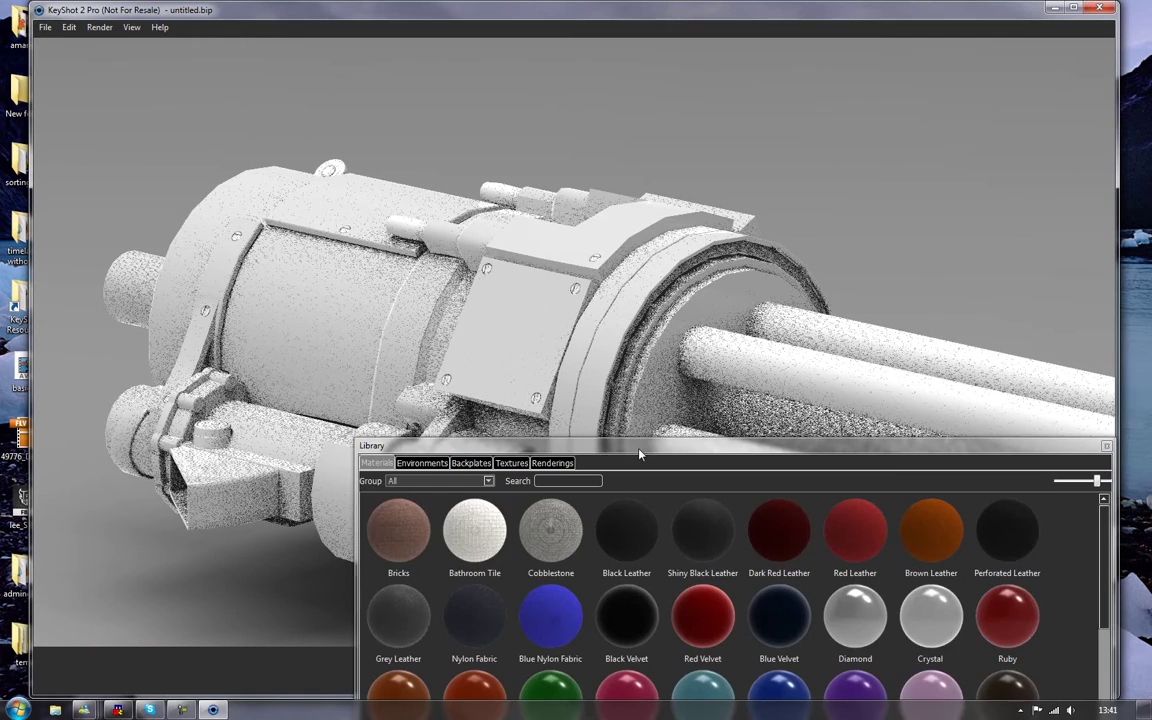
- Move and narrow the Library and filter it to the Metals group
{"action": "left_click_drag", "start_coordinate": [575, 444], "coordinate": [619, 52]}
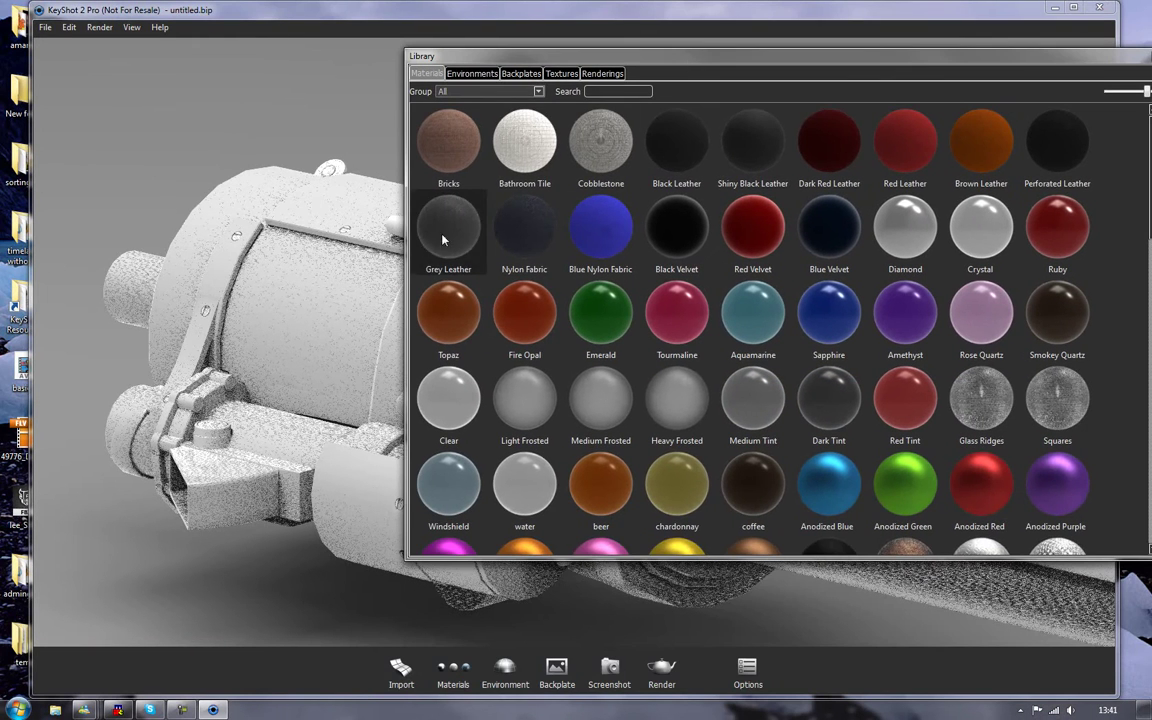
{"action": "left_click_drag", "start_coordinate": [405, 233], "coordinate": [664, 233]}
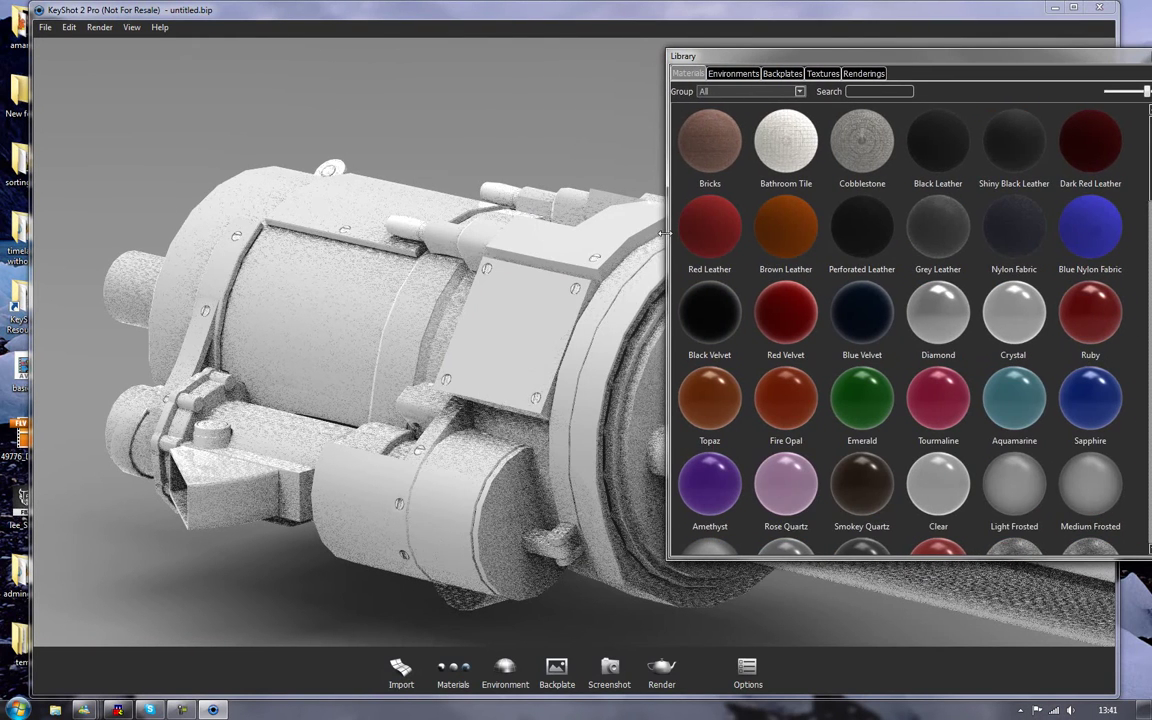
{"action": "left_click", "coordinate": [800, 91]}
{"action": "left_click", "coordinate": [712, 169]}
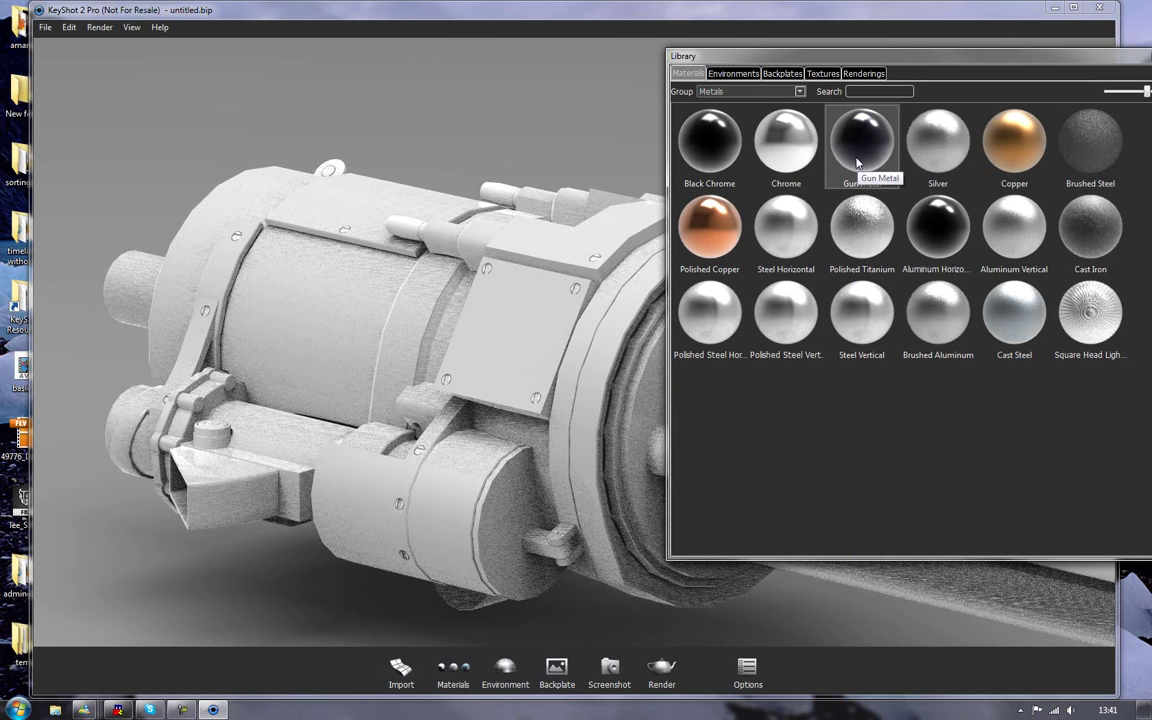
- Apply Gun Metal to the engine housing, white brackets, triangular bracket and grey tube
{"action": "left_click_drag", "start_coordinate": [857, 163], "coordinate": [352, 287]}
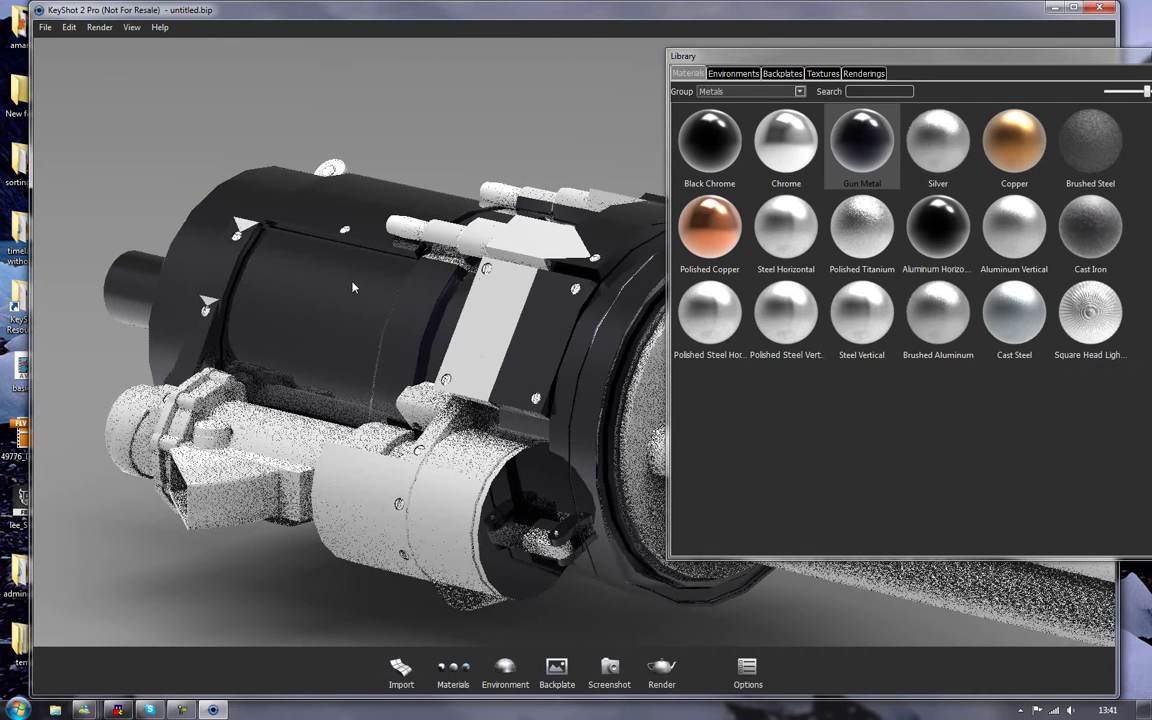
{"action": "left_click", "coordinate": [474, 341], "text": "shift"}
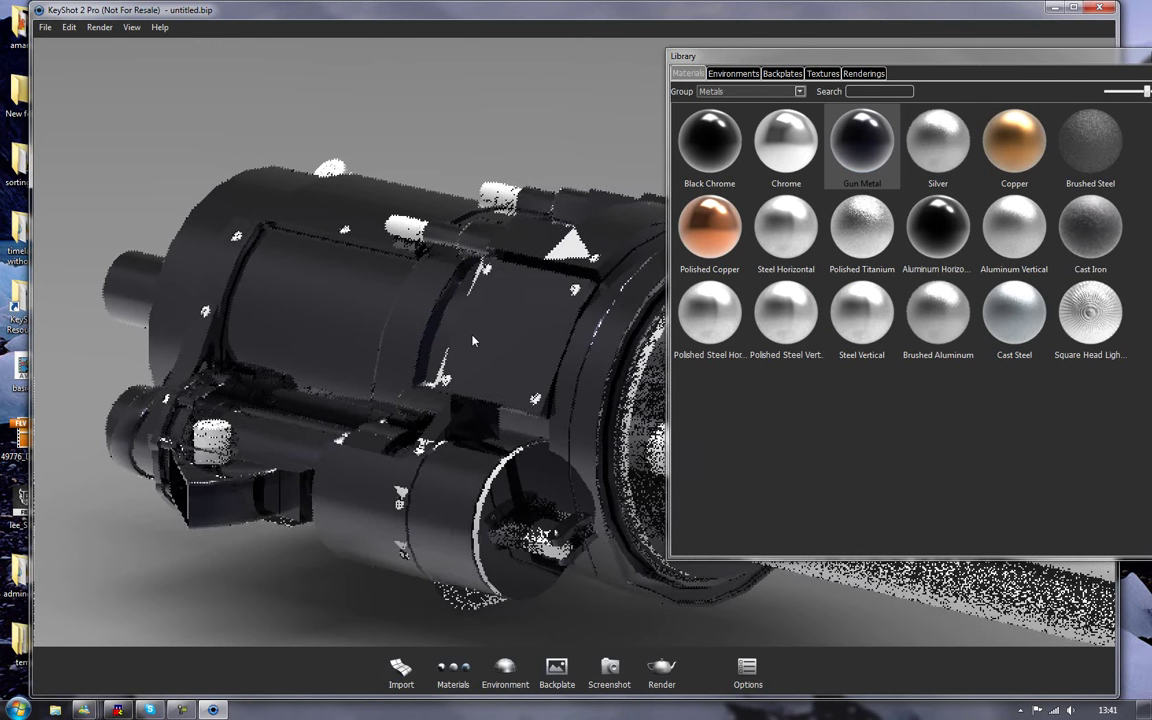
{"action": "right_click", "coordinate": [566, 249], "text": "shift"}
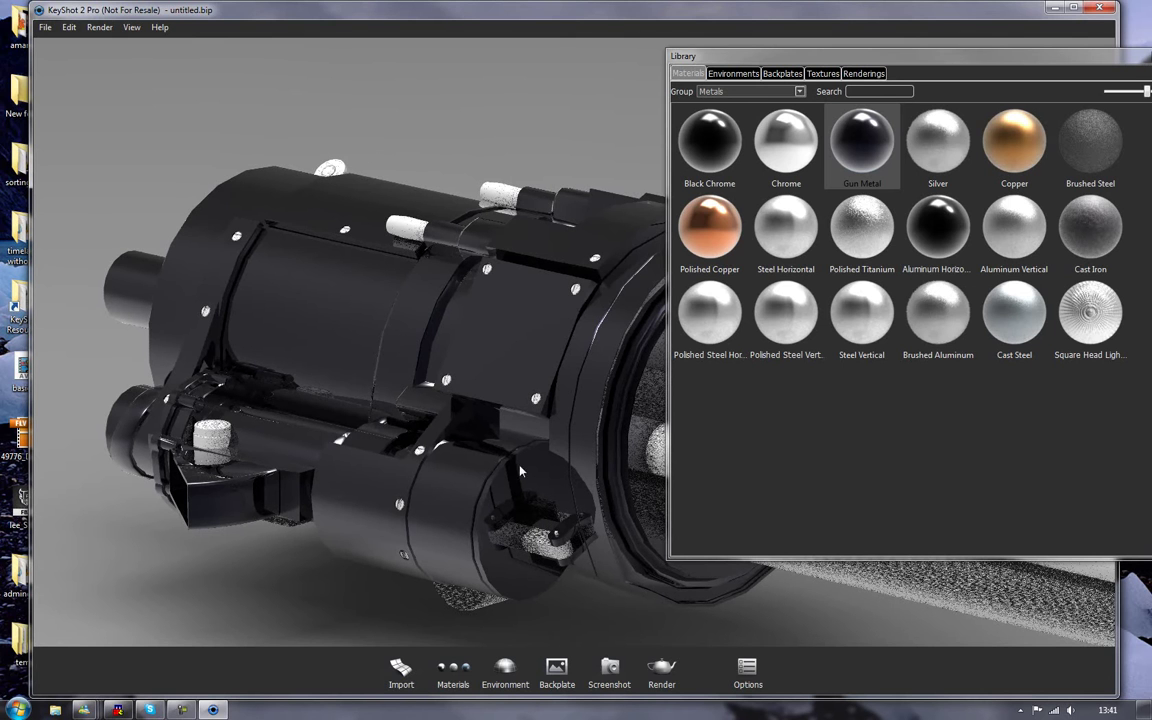
{"action": "right_click", "coordinate": [952, 594], "text": "shift"}
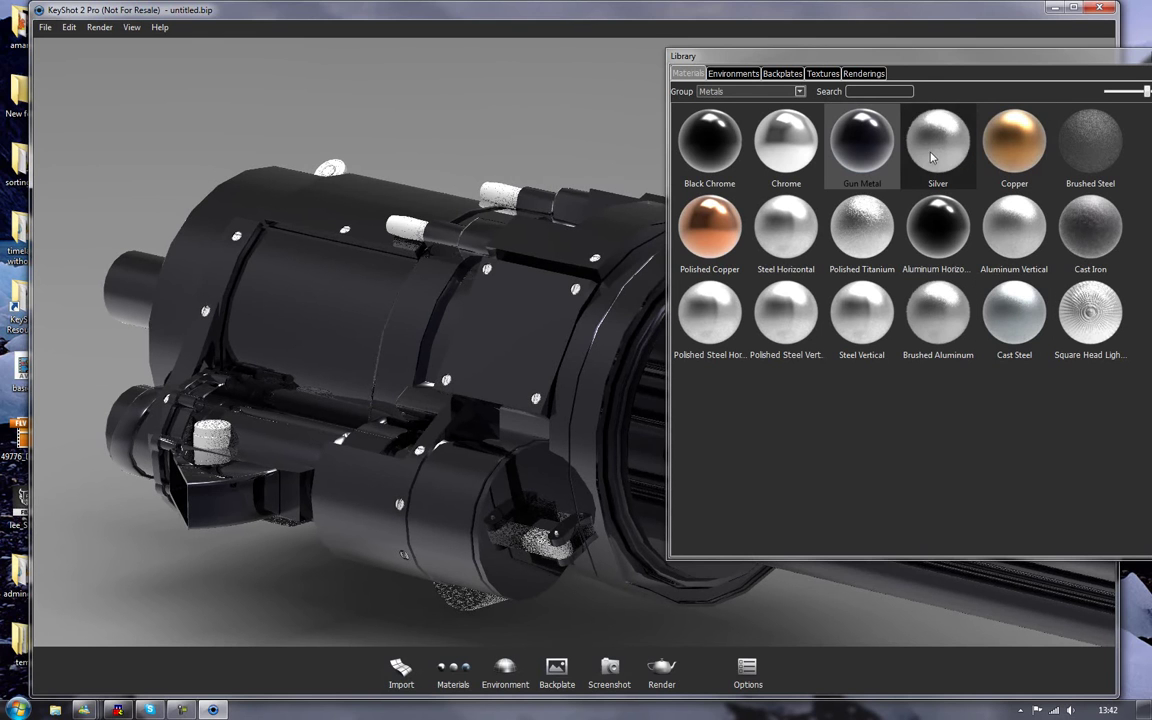
- Give the white housing fittings Silver and Polished Steel Horizontal metal finishes
{"action": "left_click_drag", "start_coordinate": [932, 157], "coordinate": [405, 232]}
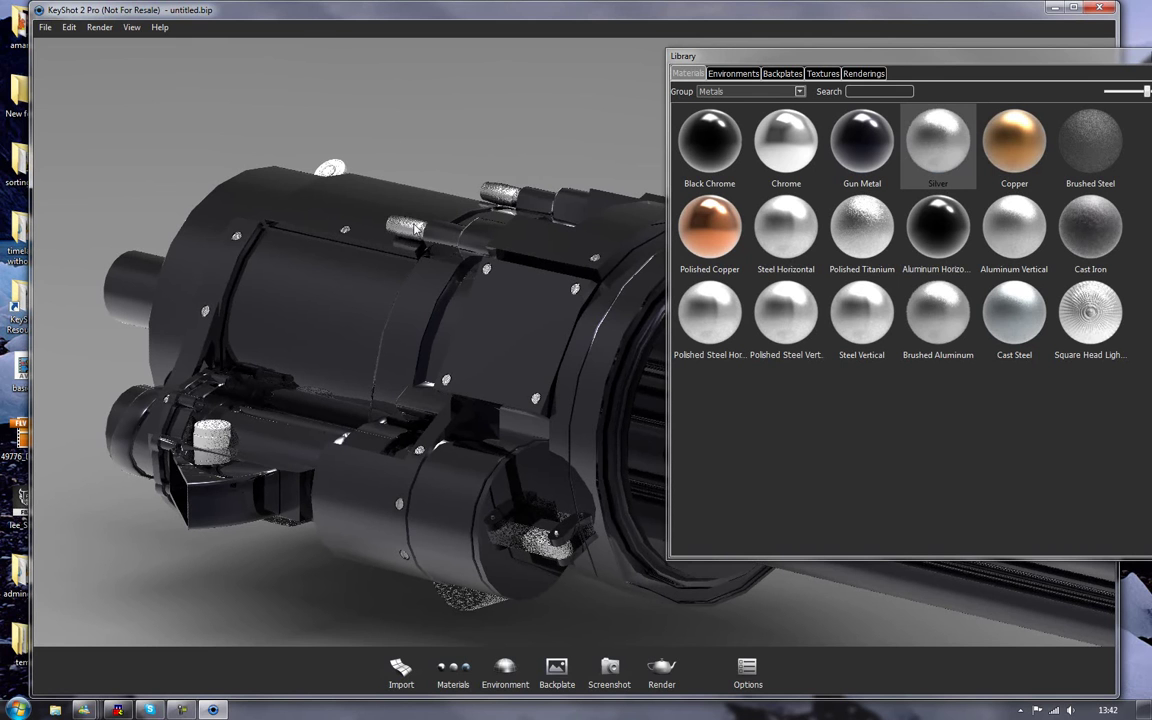
{"action": "right_click", "coordinate": [210, 432], "text": "shift"}
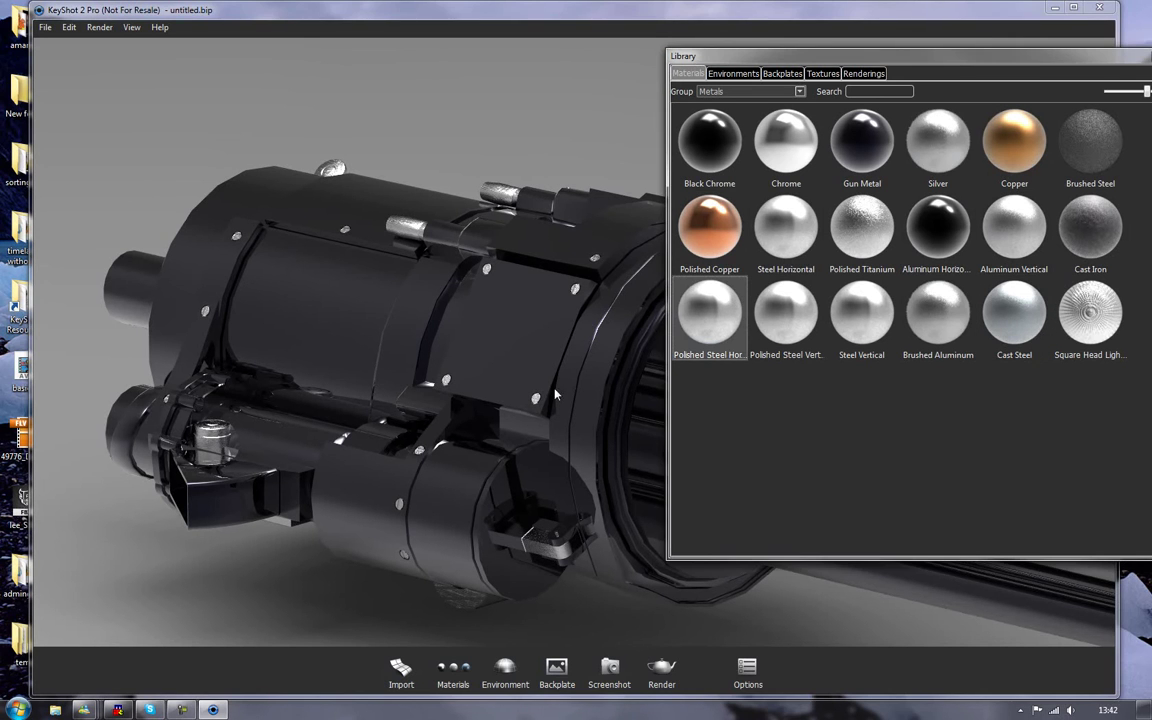
{"action": "left_click_drag", "start_coordinate": [555, 395], "coordinate": [485, 360]}
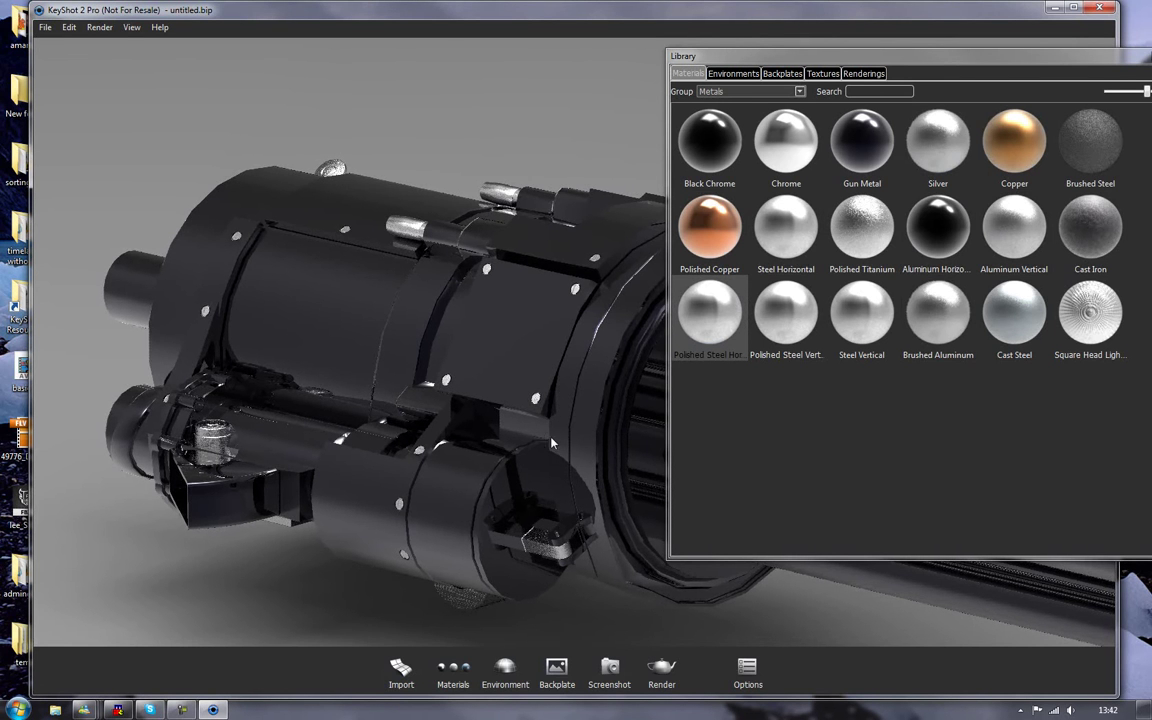
{"action": "left_click_drag", "start_coordinate": [495, 392], "coordinate": [470, 430]}
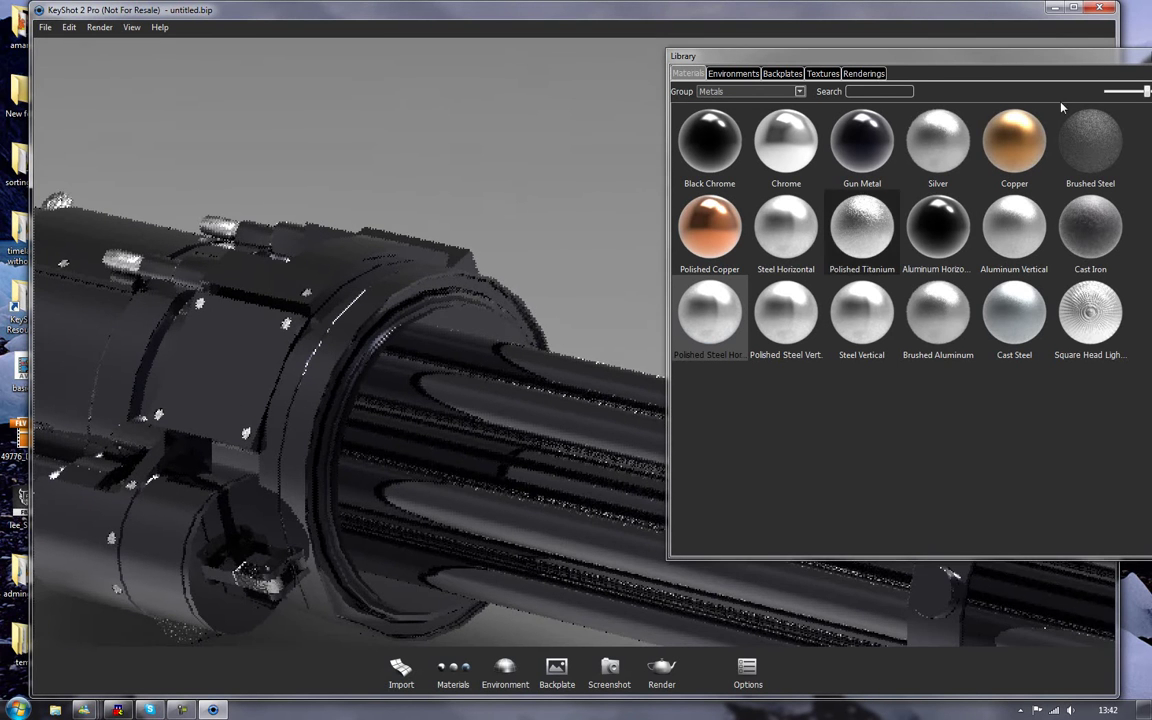
- Close the Library and open the barrel's 03 - Default material settings
{"action": "left_click_drag", "start_coordinate": [1098, 61], "coordinate": [909, 66]}
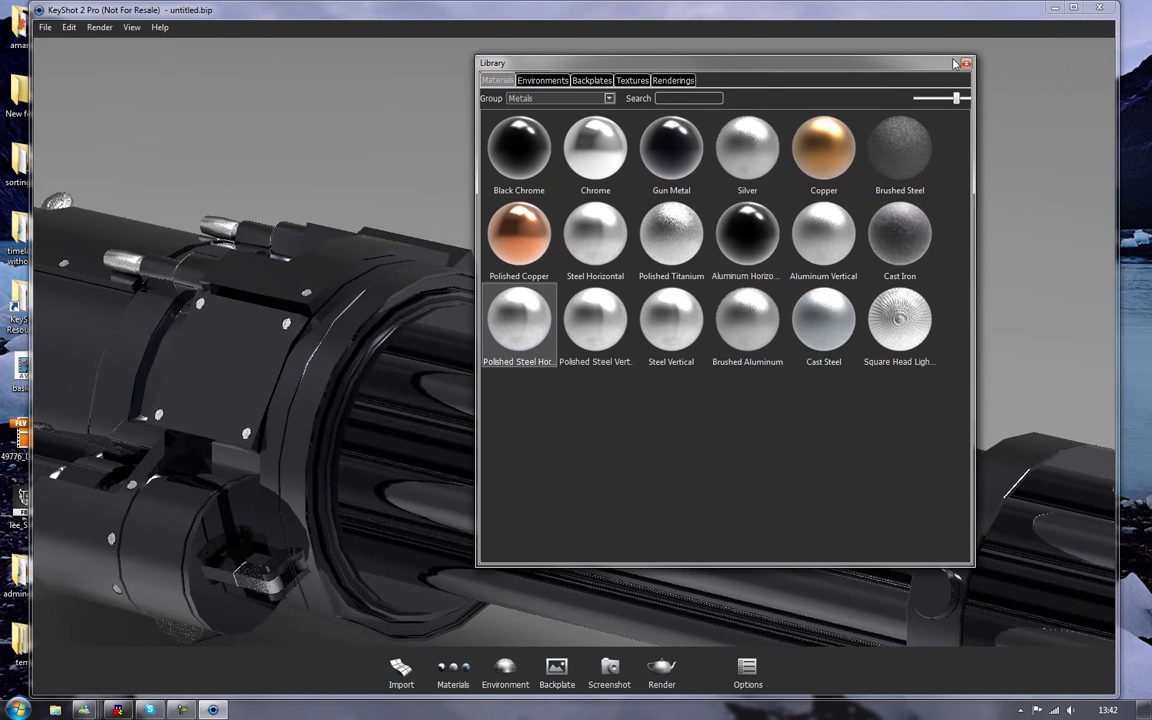
{"action": "key", "text": "space"}
{"action": "left_click_drag", "start_coordinate": [700, 328], "coordinate": [650, 275]}
{"action": "scroll", "coordinate": [650, 280], "scroll_direction": "down", "scroll_amount": 6}
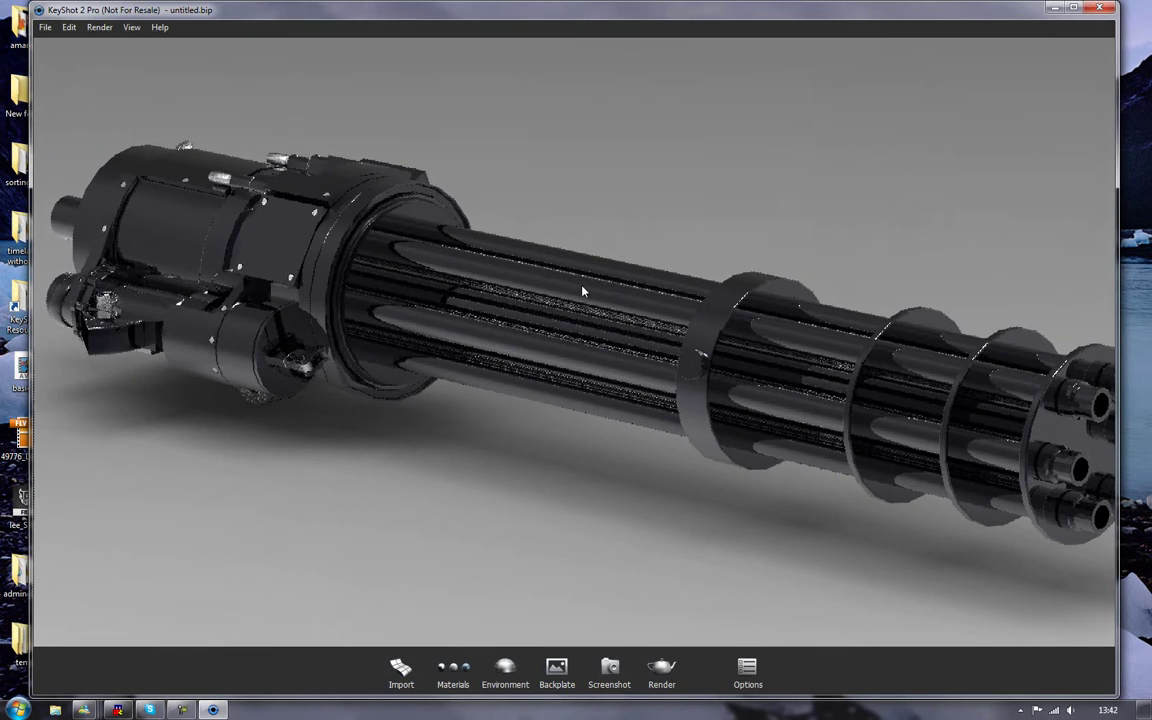
{"action": "left_click_drag", "start_coordinate": [571, 290], "coordinate": [585, 301]}
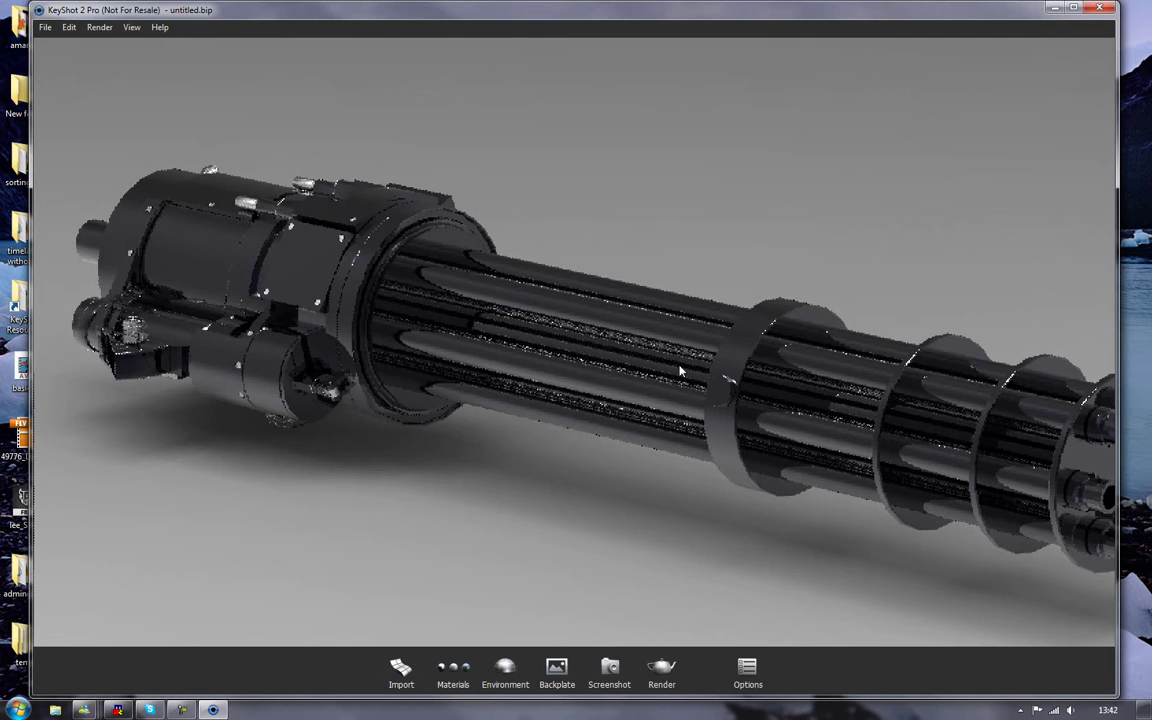
{"action": "double_click", "coordinate": [567, 285]}
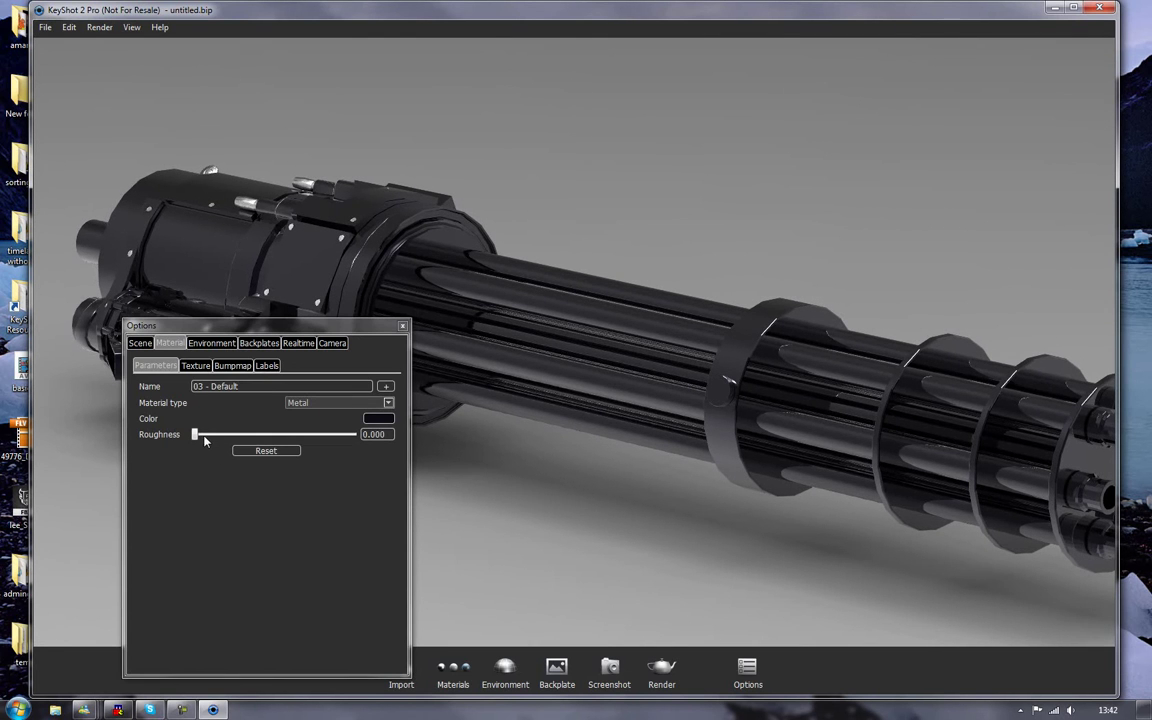
- Set the barrel material's roughness to 0.020 and colour to dark blue-grey RGB 18, 18, 31
{"action": "left_click_drag", "start_coordinate": [196, 434], "coordinate": [200, 434]}
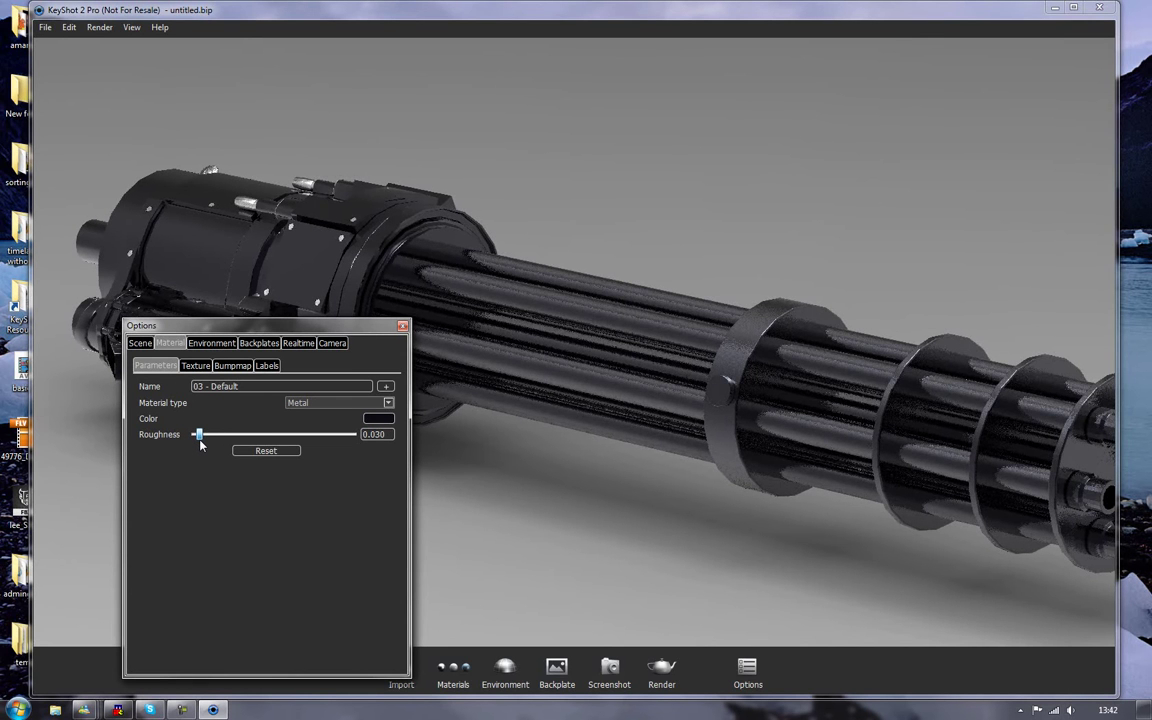
{"action": "left_click_drag", "start_coordinate": [200, 434], "coordinate": [197, 434]}
{"action": "left_click", "coordinate": [381, 420]}
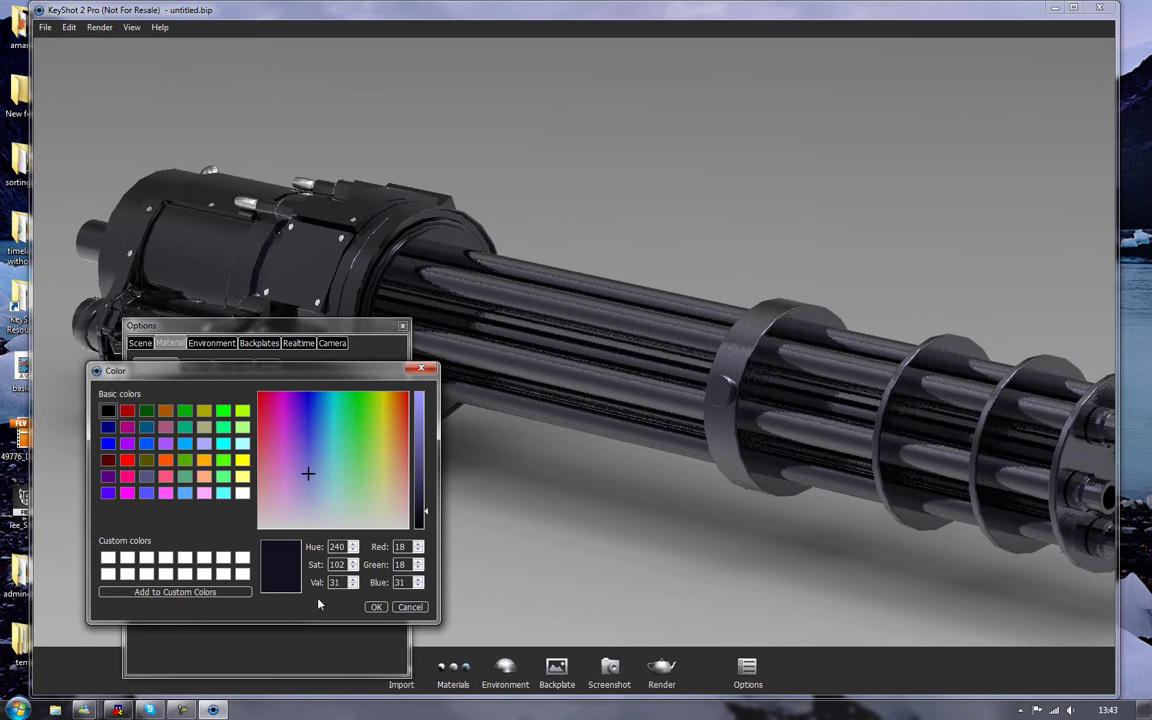
{"action": "left_click", "coordinate": [376, 608]}
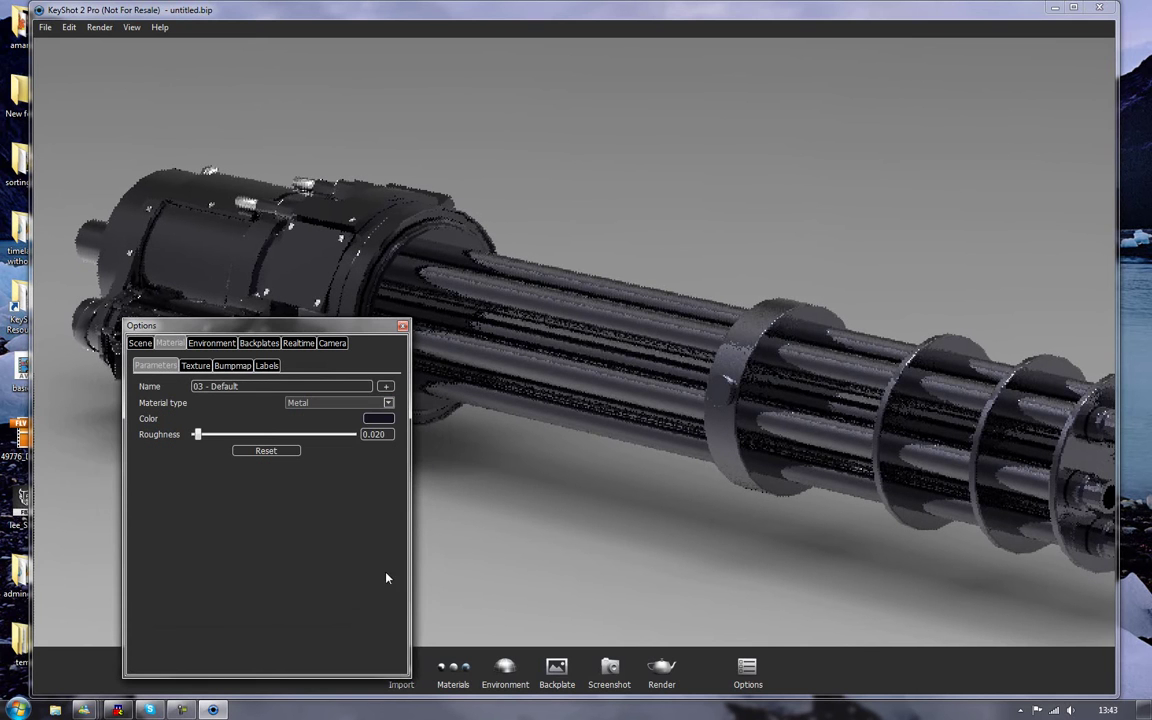
{"action": "left_click", "coordinate": [402, 325]}
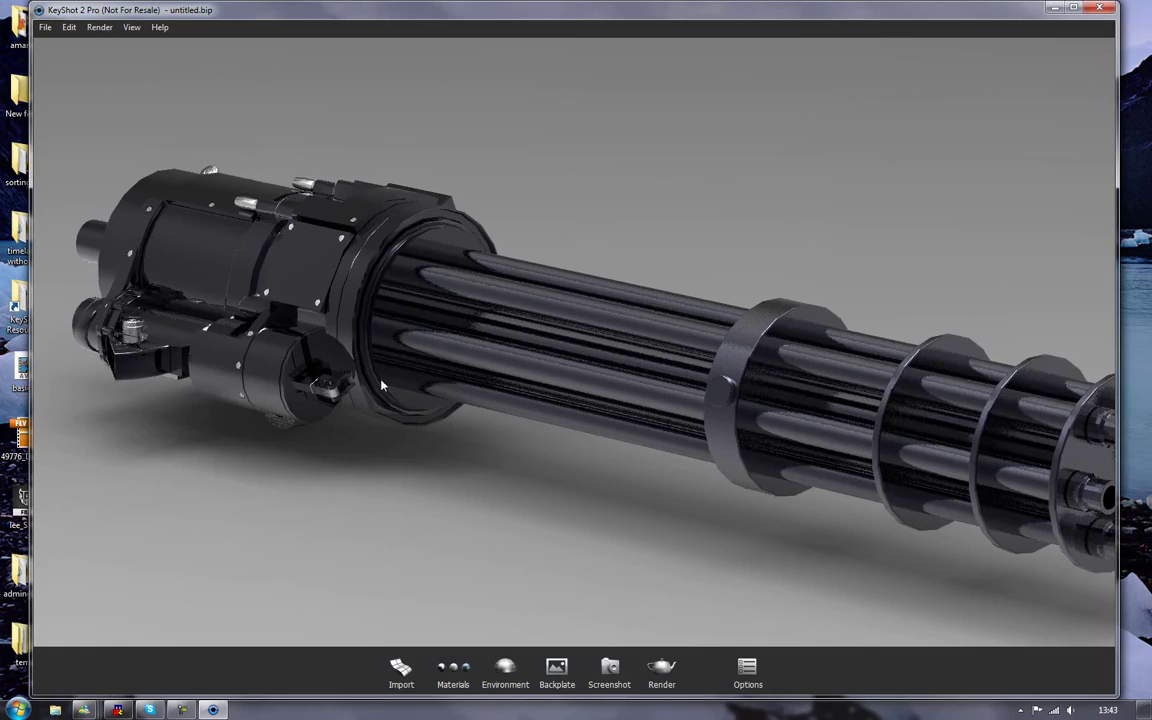
- Orbit and zoom in to frame the metal minigun close and large above its shadow on the grey ground
{"action": "scroll", "coordinate": [285, 420], "scroll_direction": "up", "scroll_amount": 5}
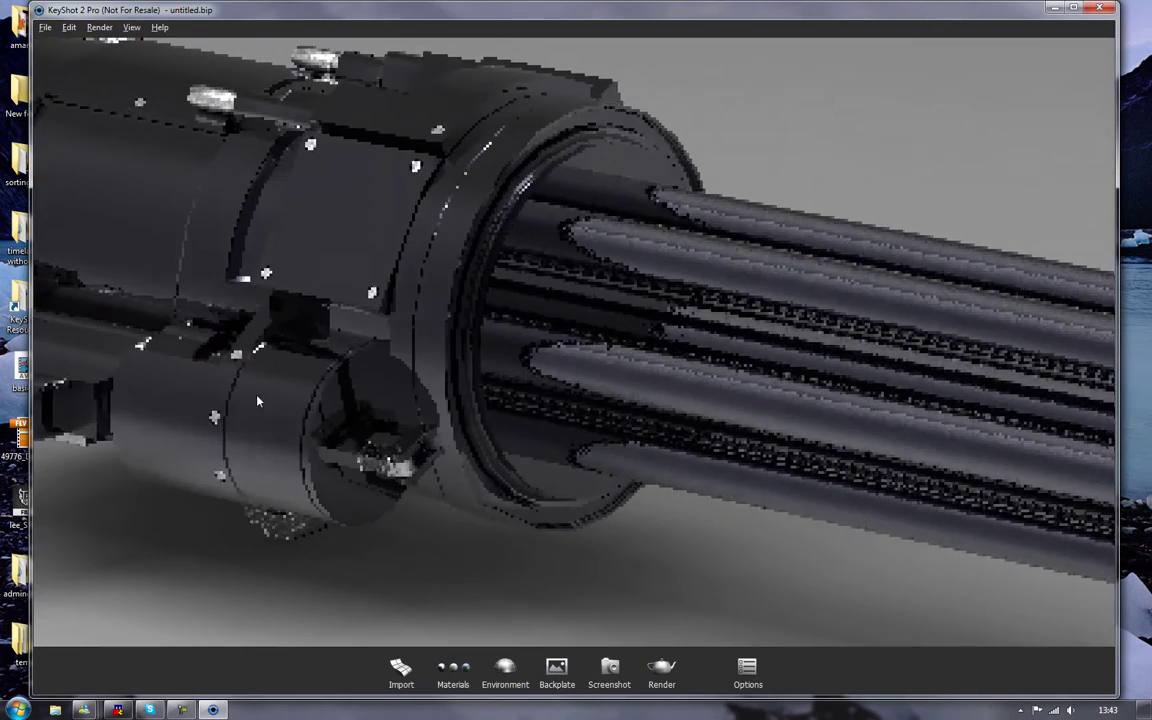
{"action": "left_click_drag", "start_coordinate": [230, 355], "coordinate": [351, 408]}
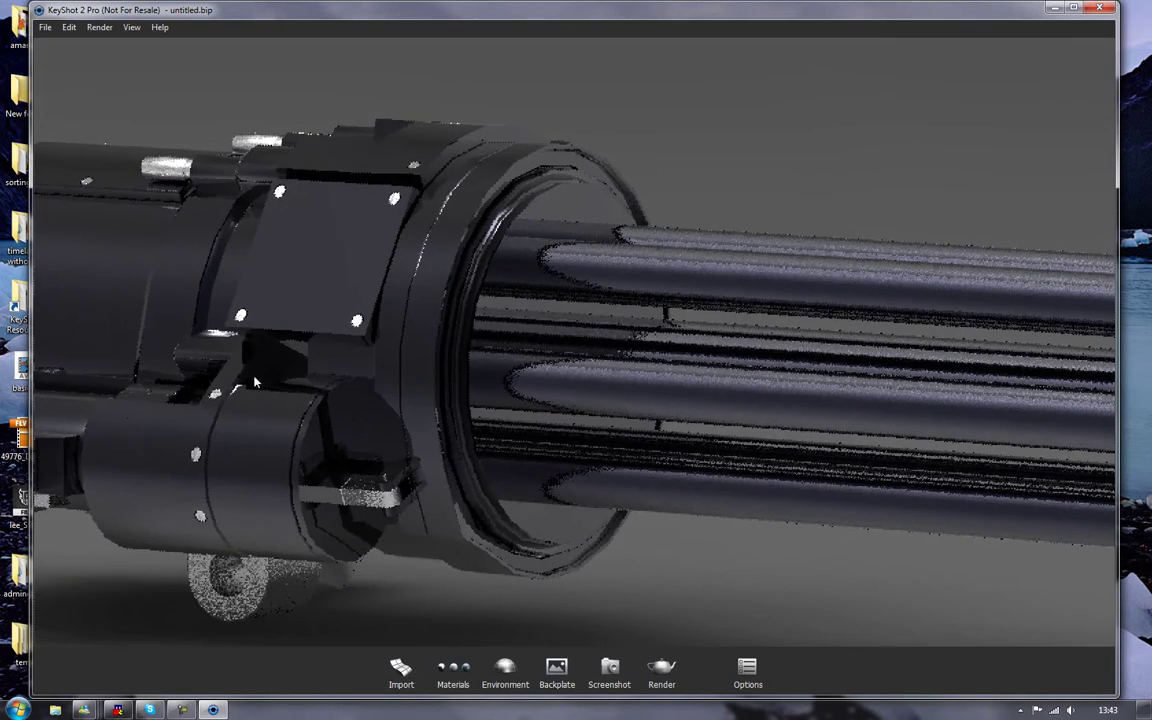
{"action": "scroll", "coordinate": [351, 408], "scroll_direction": "down", "scroll_amount": 10}
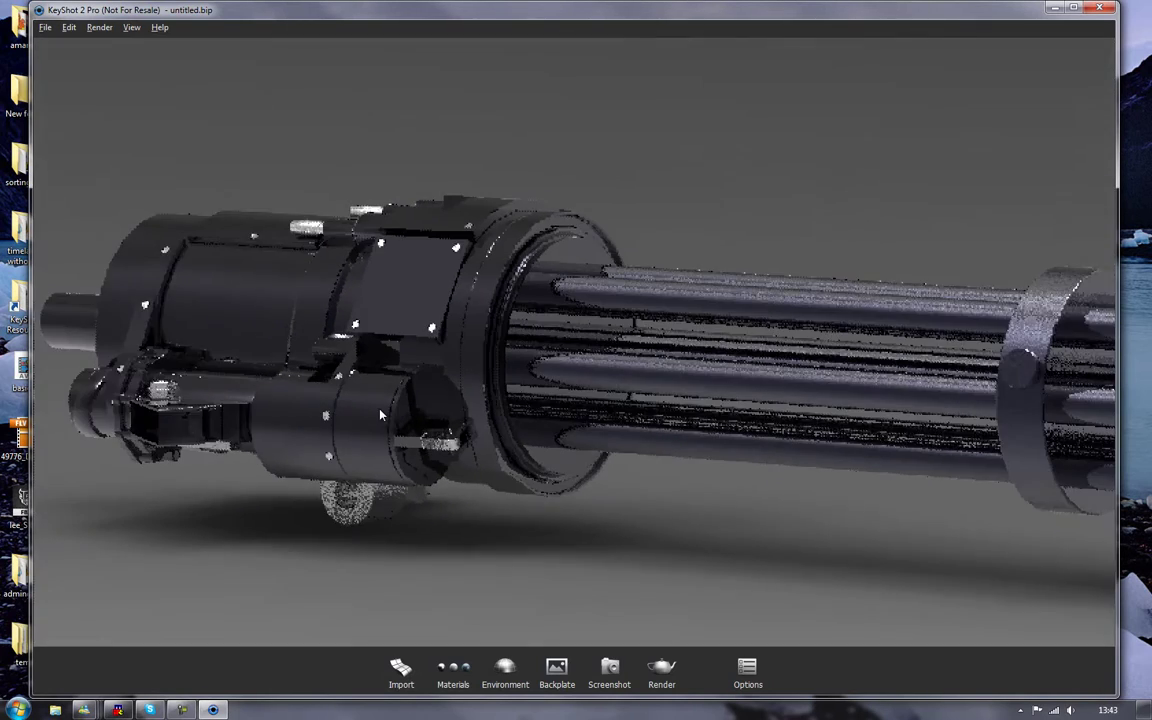
{"action": "left_click_drag", "start_coordinate": [390, 409], "coordinate": [420, 395]}
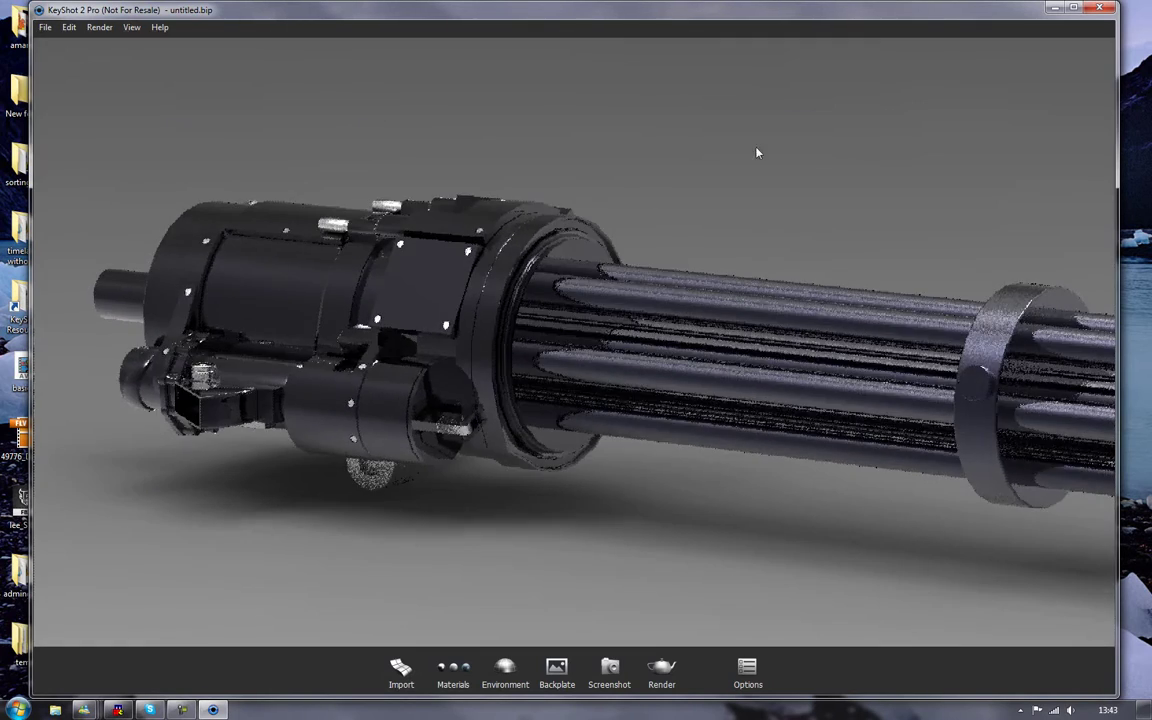
{"action": "left_click_drag", "start_coordinate": [620, 176], "coordinate": [853, 169]}
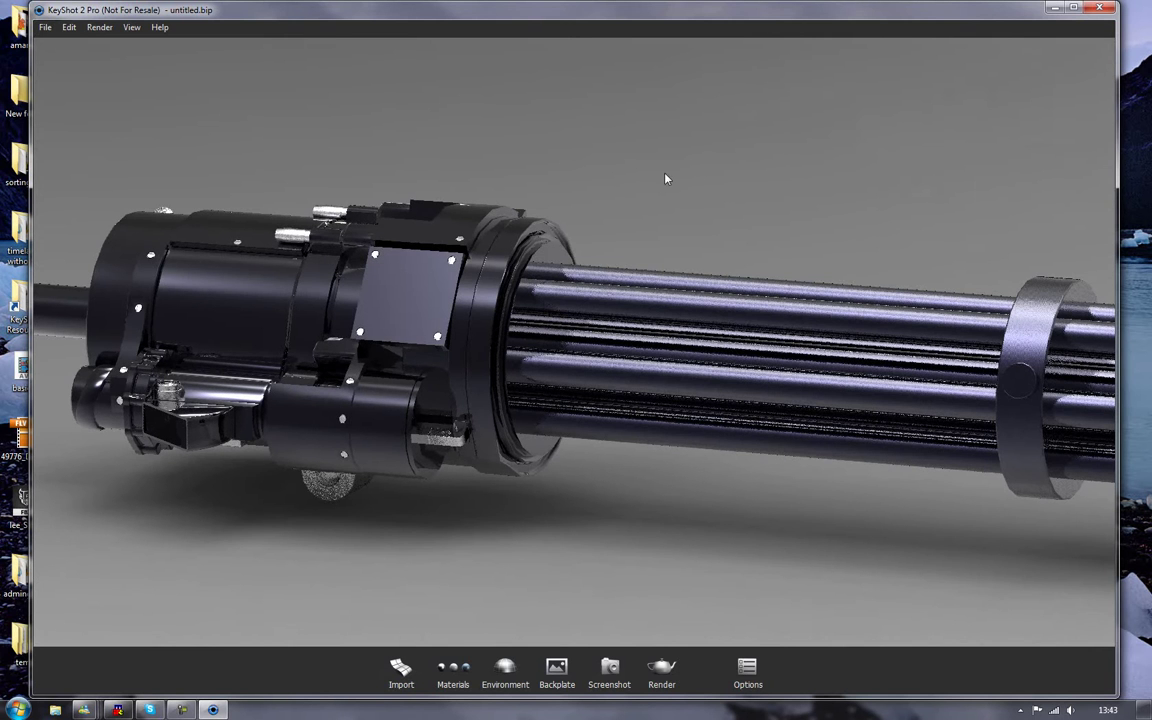
{"action": "left_click_drag", "start_coordinate": [686, 191], "coordinate": [768, 179]}
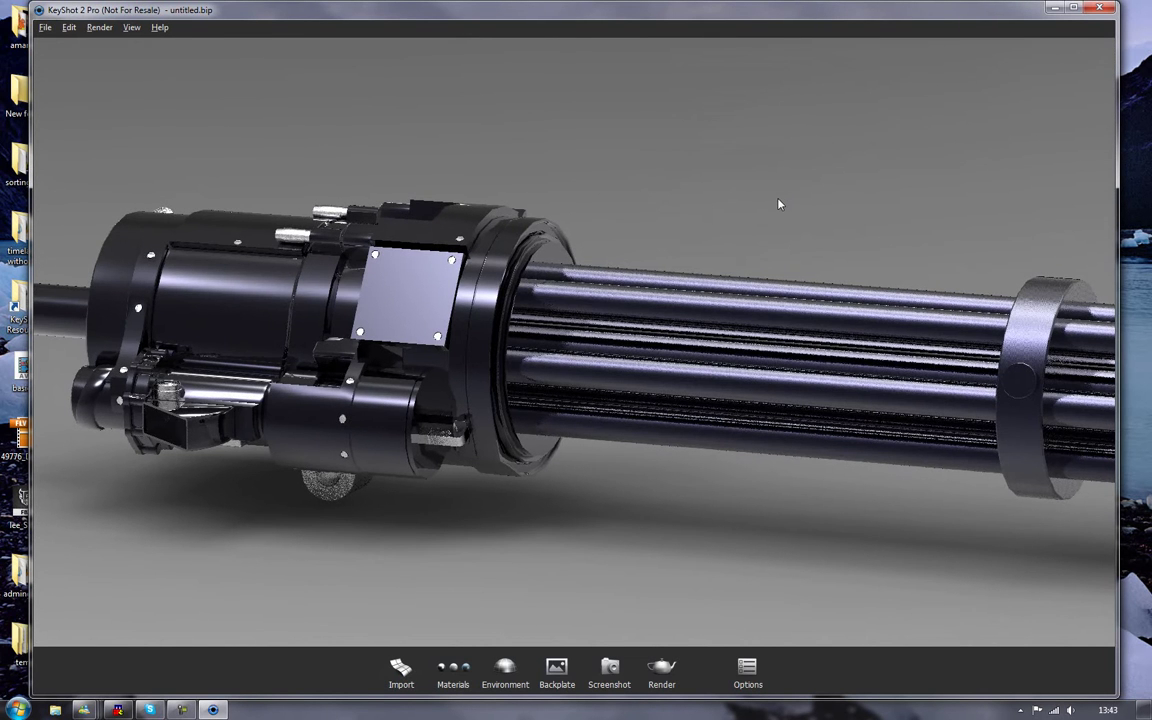
{"action": "scroll", "coordinate": [770, 204], "scroll_direction": "up", "scroll_amount": 5}
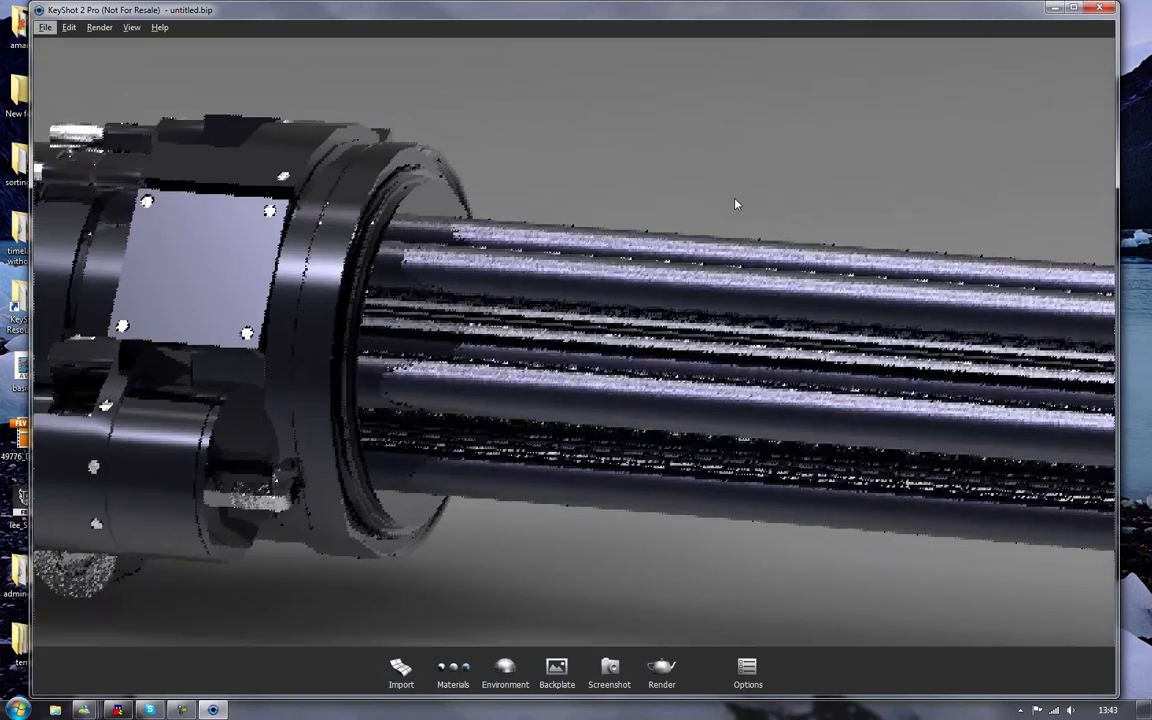
{"action": "scroll", "coordinate": [735, 204], "scroll_direction": "down", "scroll_amount": 5}
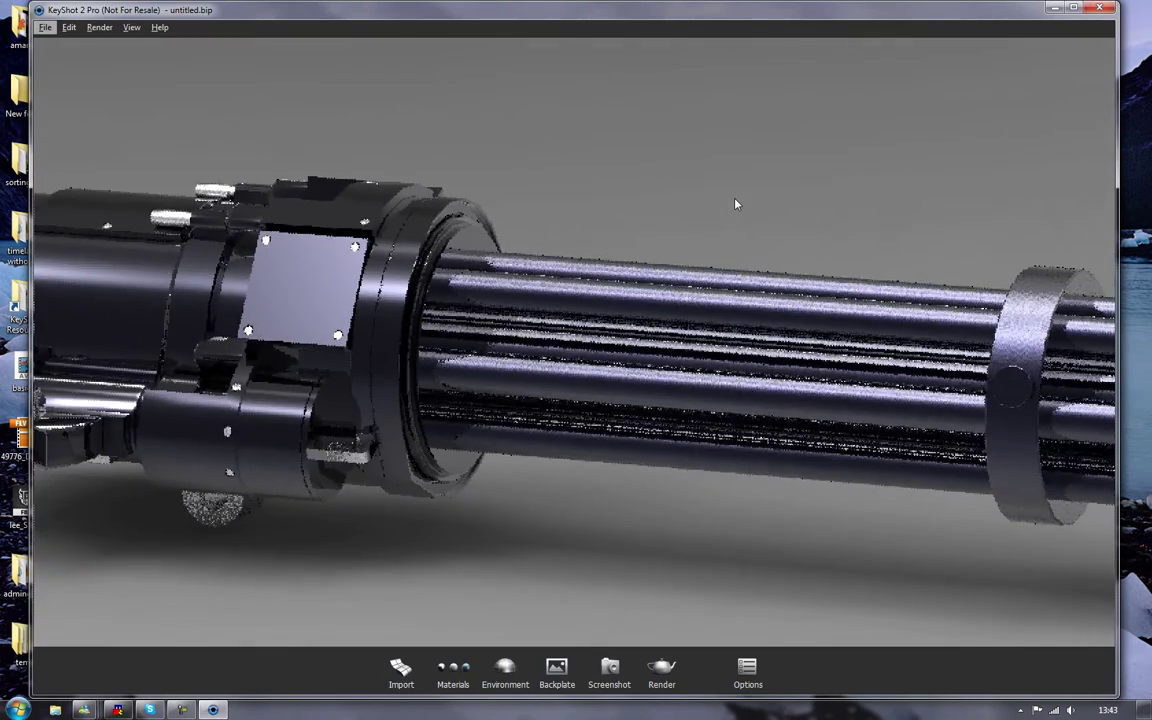
{"action": "scroll", "coordinate": [735, 204], "scroll_direction": "down", "scroll_amount": 5}
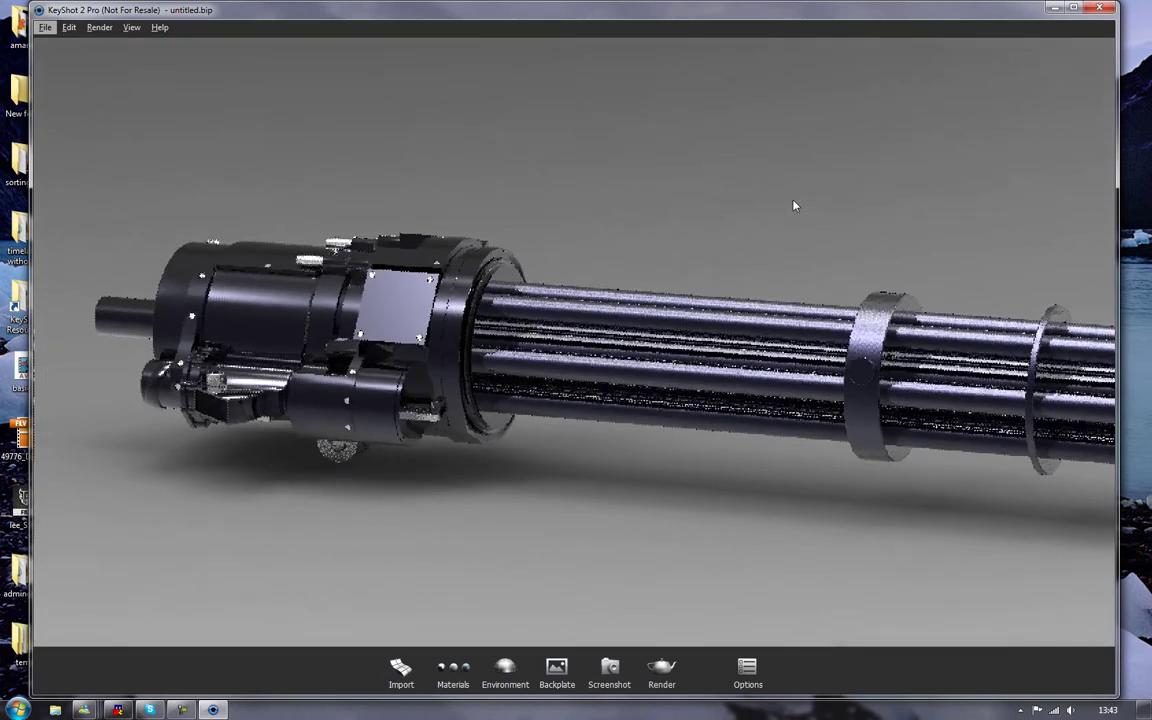
{"action": "left_click_drag", "start_coordinate": [793, 206], "coordinate": [830, 206]}
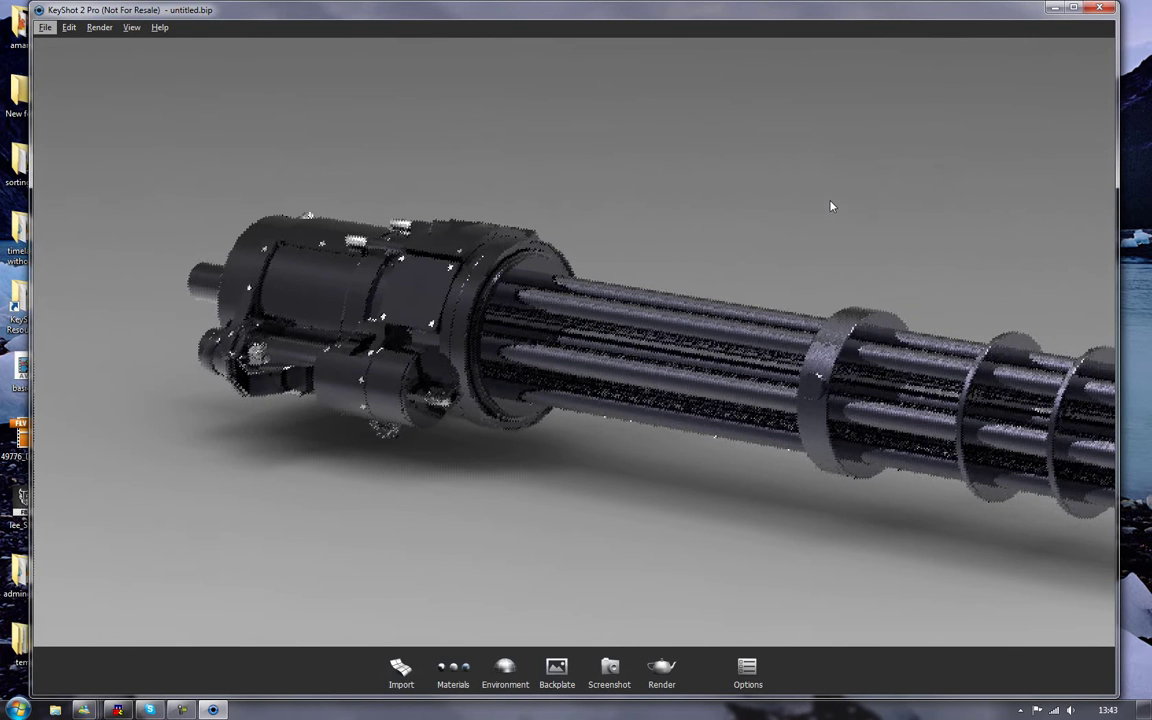
{"action": "scroll", "coordinate": [830, 206], "scroll_direction": "down", "scroll_amount": 3}
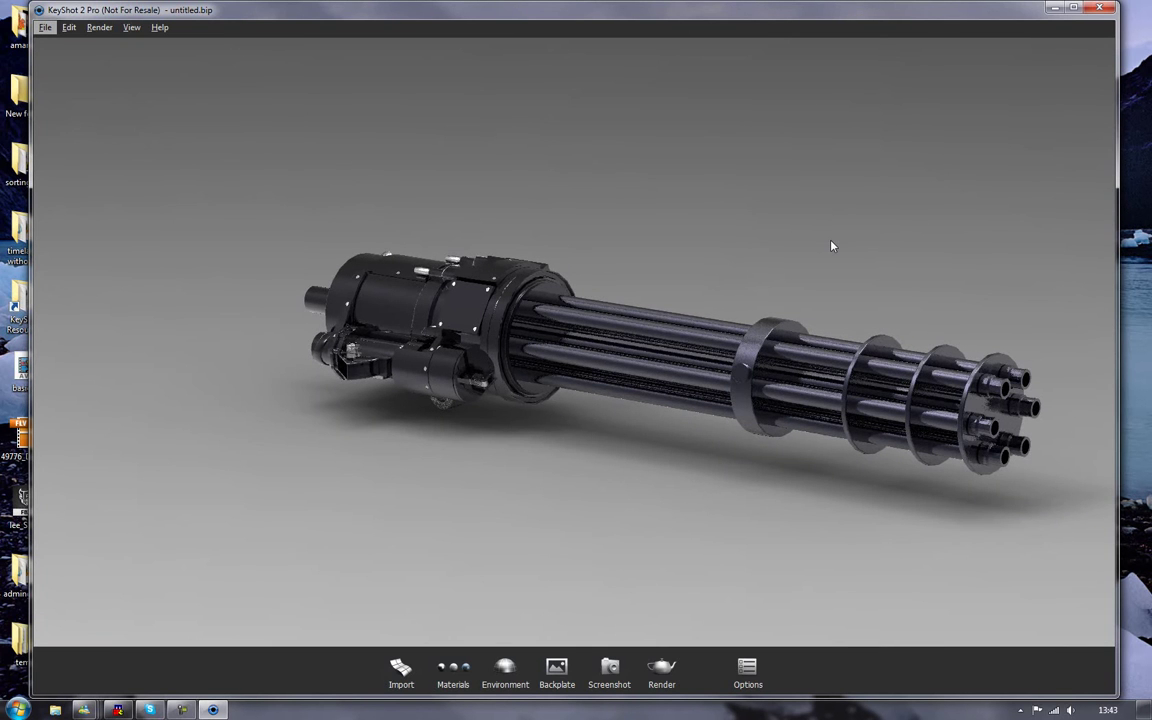
{"action": "scroll", "coordinate": [830, 245], "scroll_direction": "up", "scroll_amount": 5}
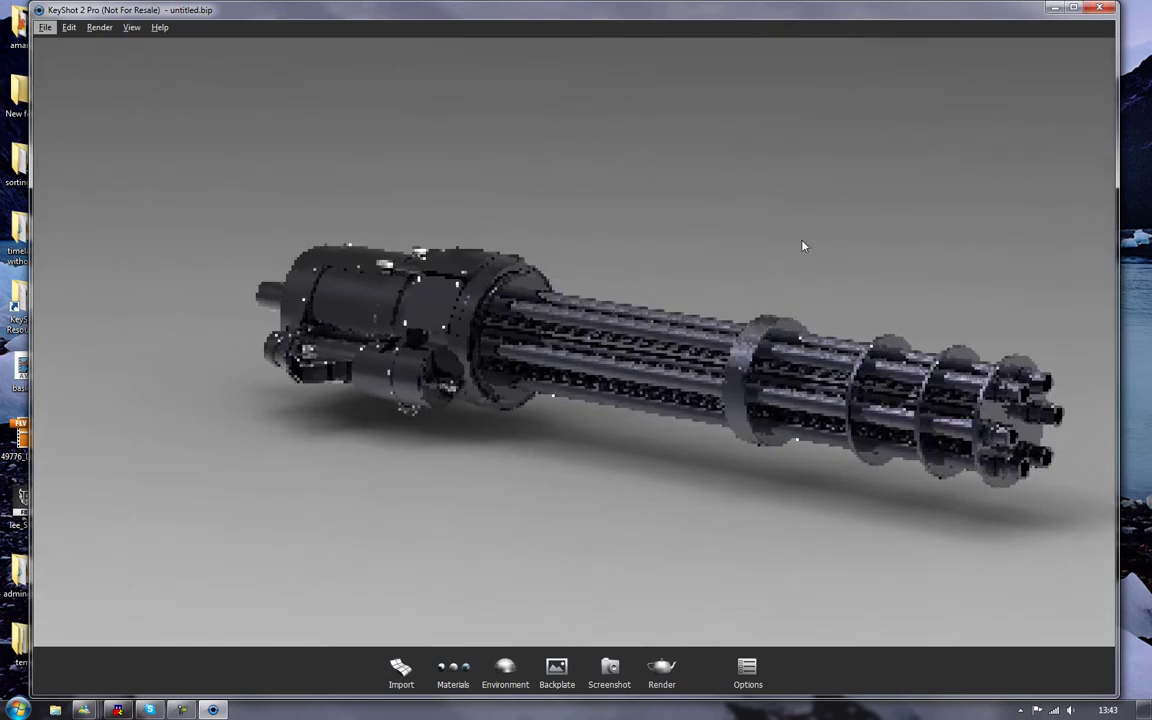
{"action": "scroll", "coordinate": [767, 245], "scroll_direction": "down", "scroll_amount": 3}
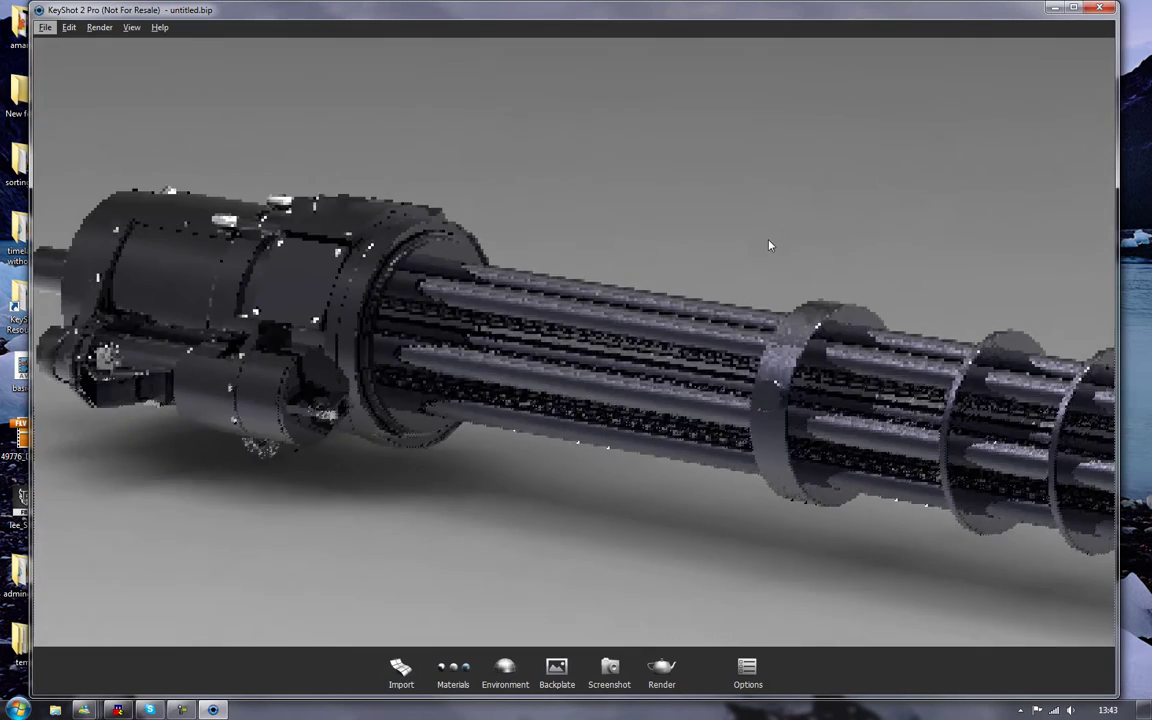
{"action": "left_click_drag", "start_coordinate": [766, 244], "coordinate": [794, 242]}
{"action": "scroll", "coordinate": [773, 238], "scroll_direction": "up", "scroll_amount": 3}
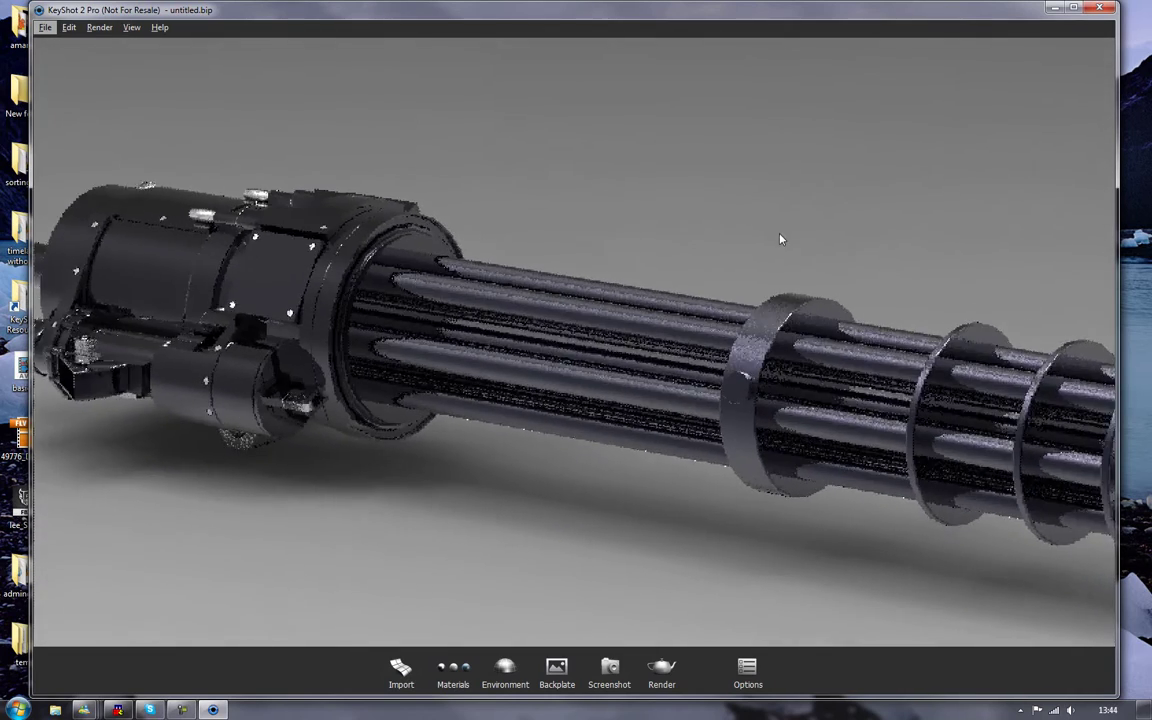
{"action": "scroll", "coordinate": [741, 234], "scroll_direction": "up", "scroll_amount": 4}
{"action": "scroll", "coordinate": [740, 237], "scroll_direction": "down", "scroll_amount": 5}
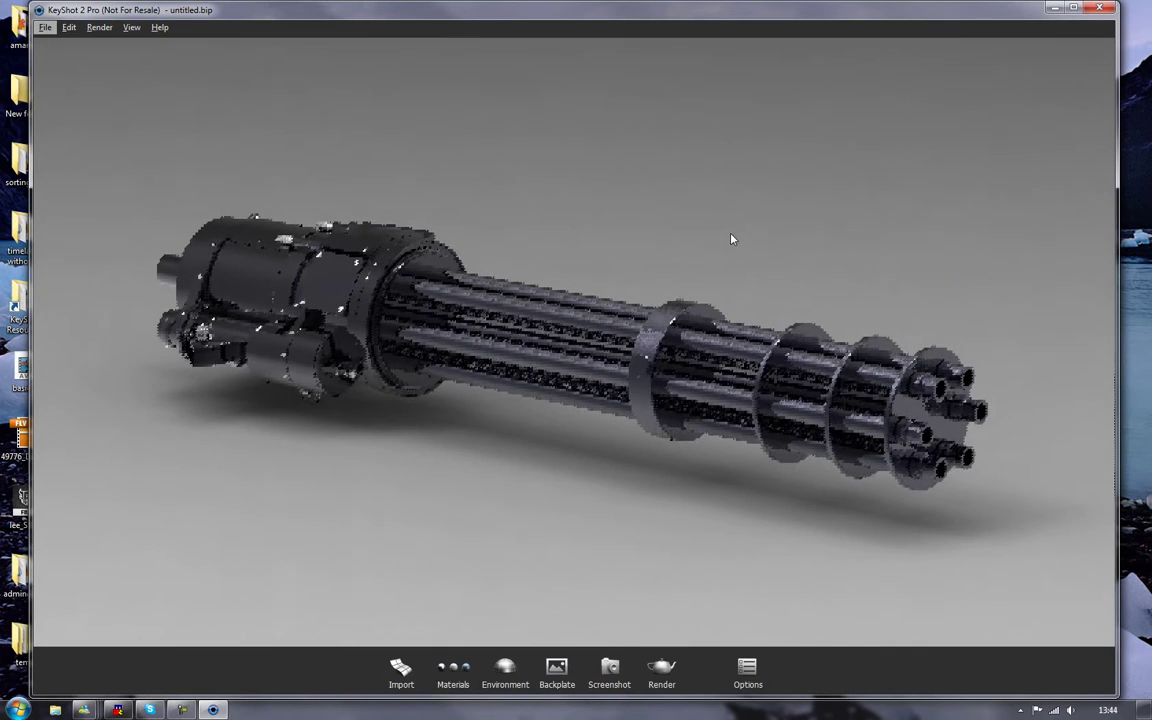
{"action": "scroll", "coordinate": [740, 232], "scroll_direction": "up", "scroll_amount": 2}
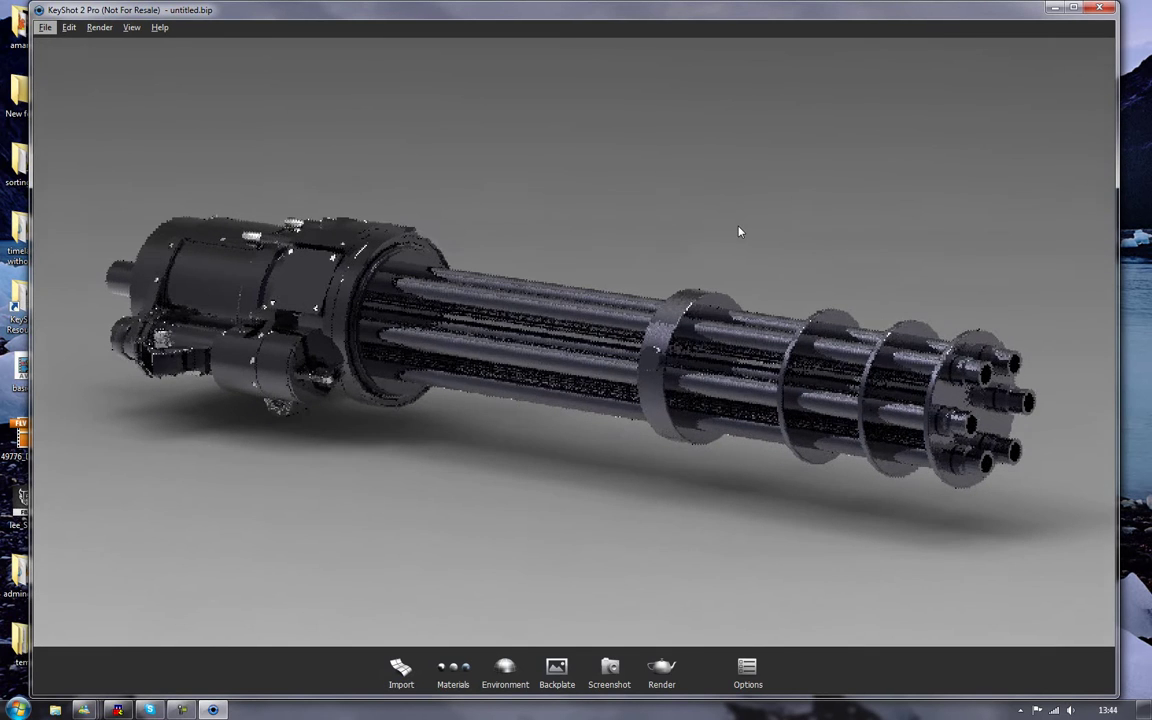
{"action": "scroll", "coordinate": [740, 232], "scroll_direction": "up", "scroll_amount": 1}
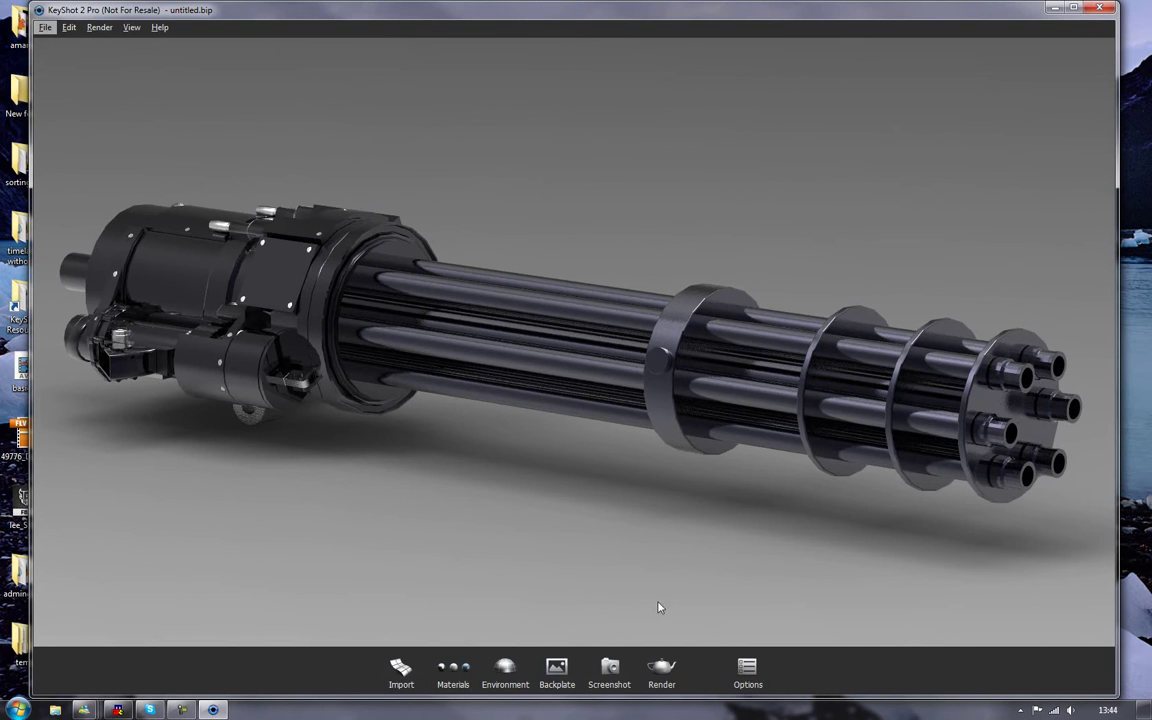
- Take a screenshot of the close, dark metal minigun view as untitled.65.jpg
{"action": "left_click", "coordinate": [611, 670]}
- Orbit to a muzzle-first view, give the chrome grip the black material, and save untitled.66.jpg
{"action": "left_click_drag", "start_coordinate": [911, 234], "coordinate": [455, 239]}
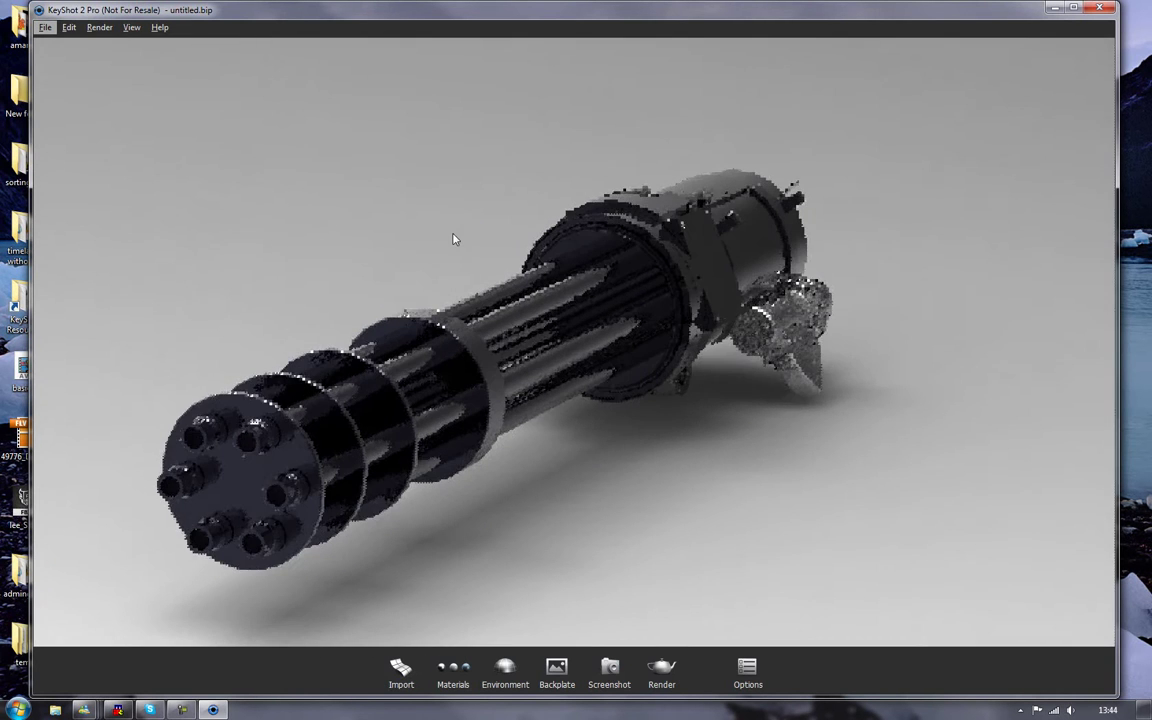
{"action": "left_click_drag", "start_coordinate": [607, 285], "coordinate": [521, 264]}
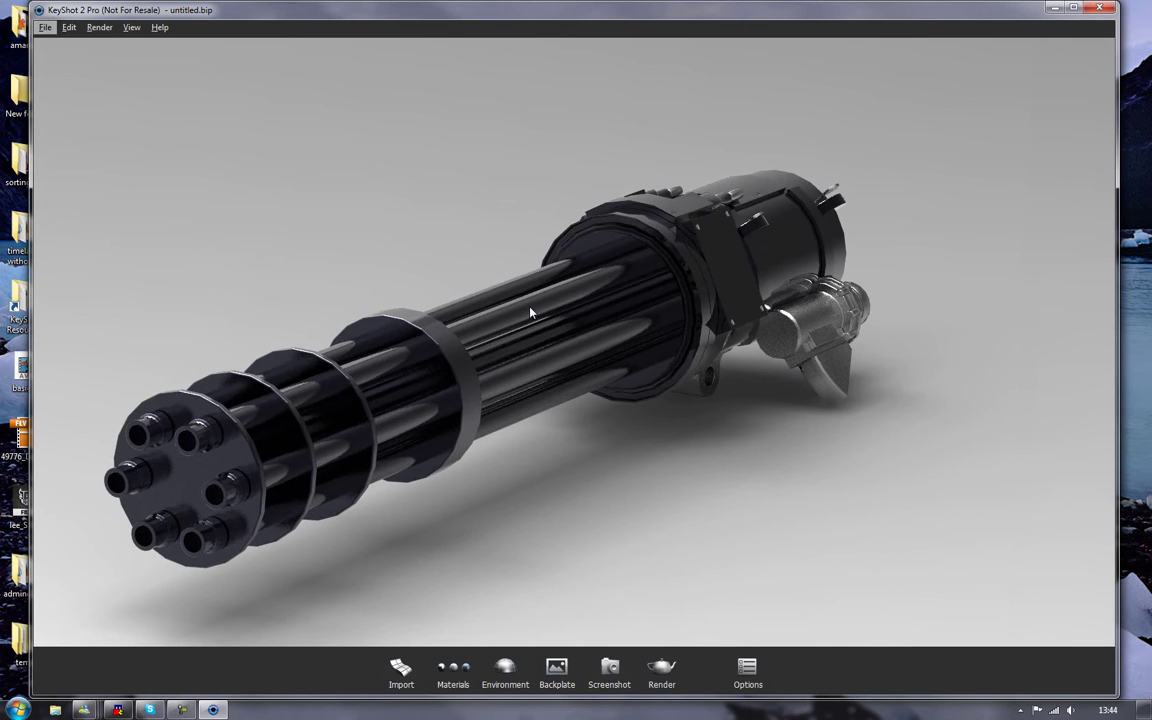
{"action": "right_click", "coordinate": [816, 327], "text": "shift"}
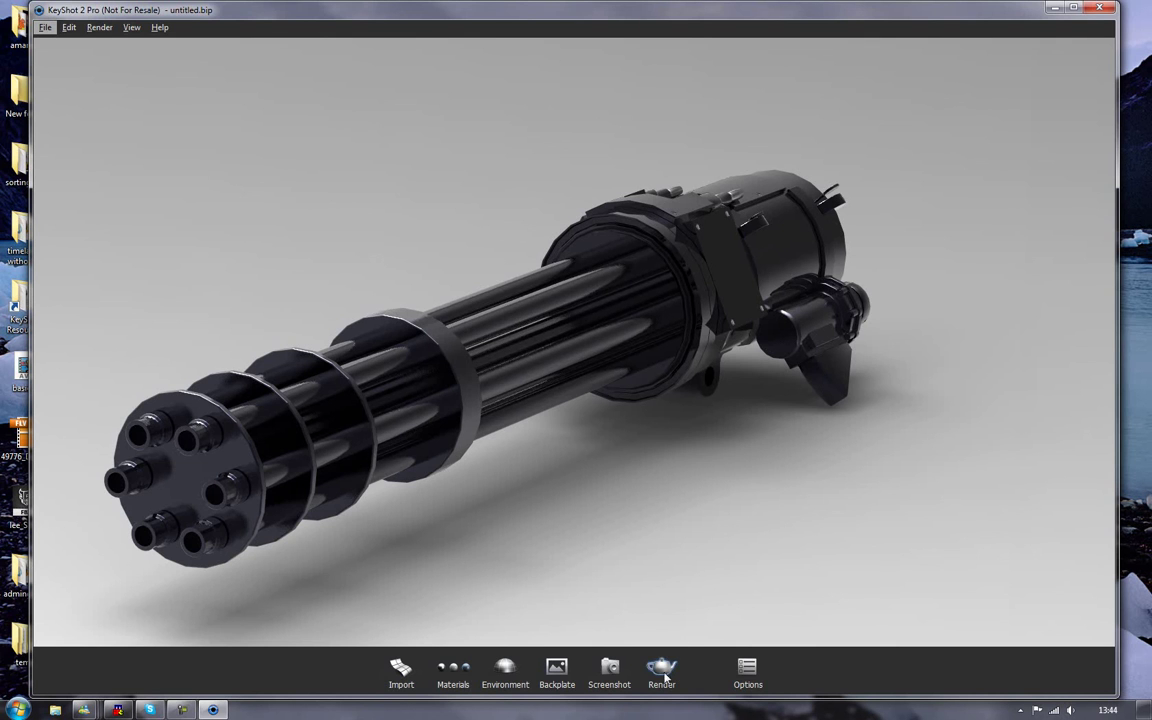
{"action": "left_click", "coordinate": [609, 677]}
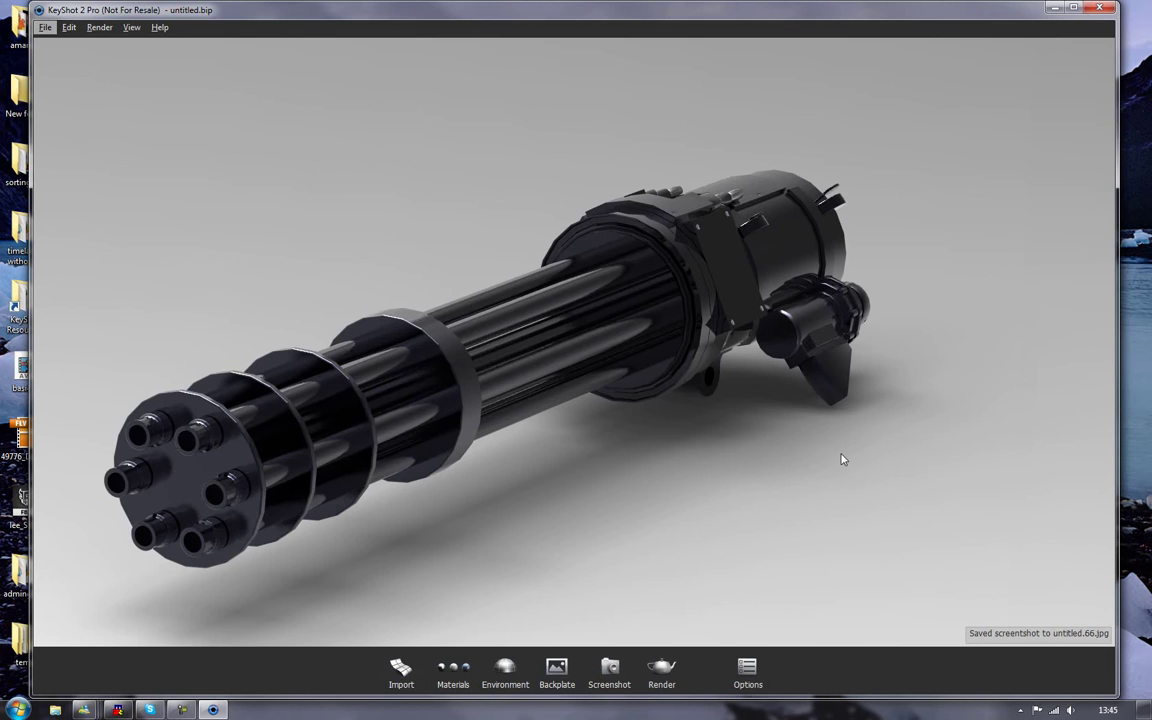
- Zoom in on the receiver from the side and save close-up screenshot untitled.67.jpg
{"action": "left_click_drag", "start_coordinate": [846, 460], "coordinate": [211, 411]}
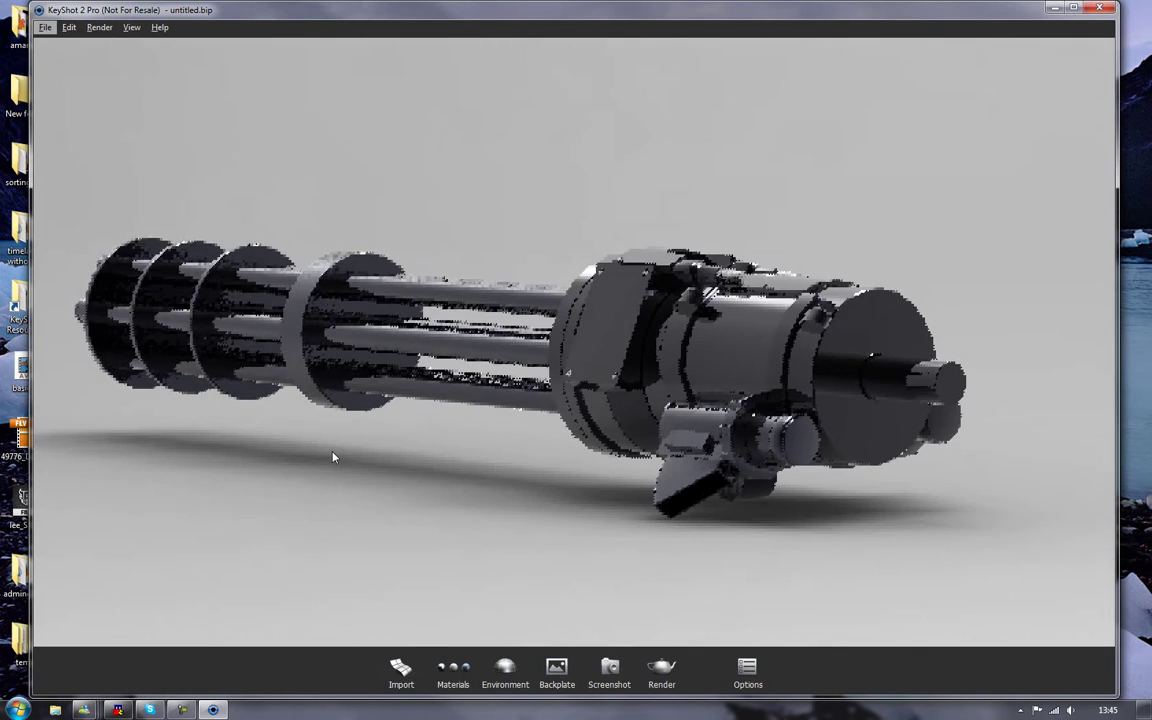
{"action": "scroll", "coordinate": [340, 457], "scroll_direction": "up", "scroll_amount": 2}
{"action": "scroll", "coordinate": [345, 457], "scroll_direction": "up", "scroll_amount": 4}
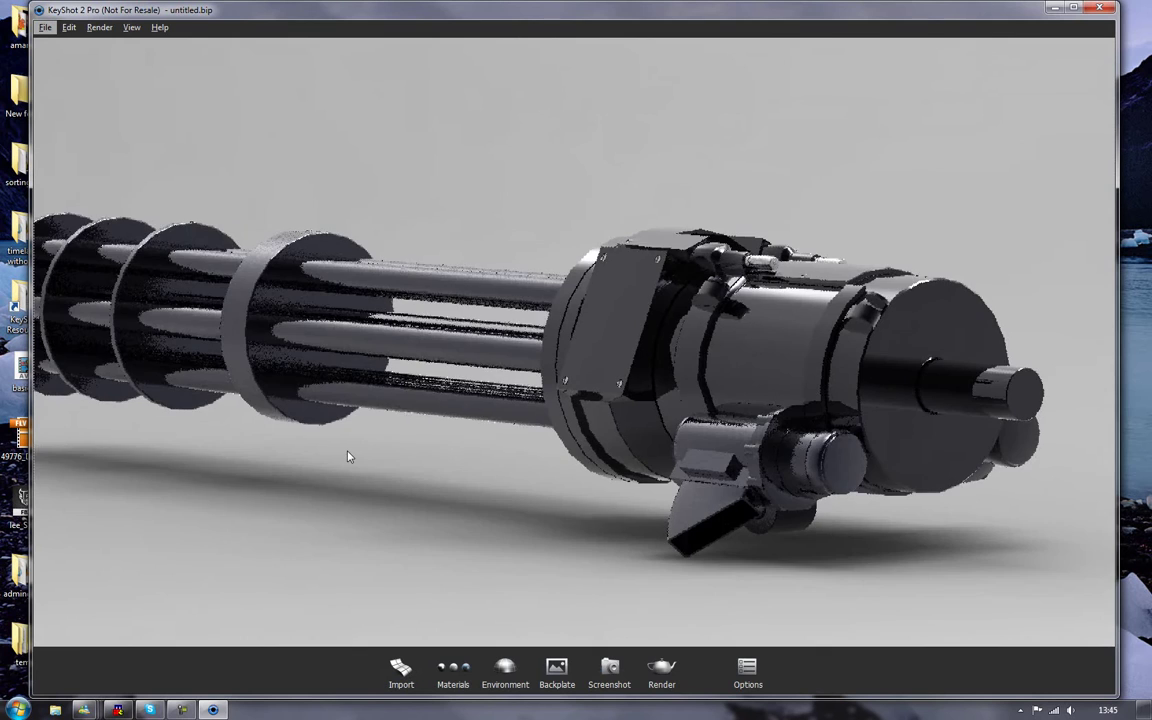
{"action": "scroll", "coordinate": [348, 457], "scroll_direction": "up", "scroll_amount": 5}
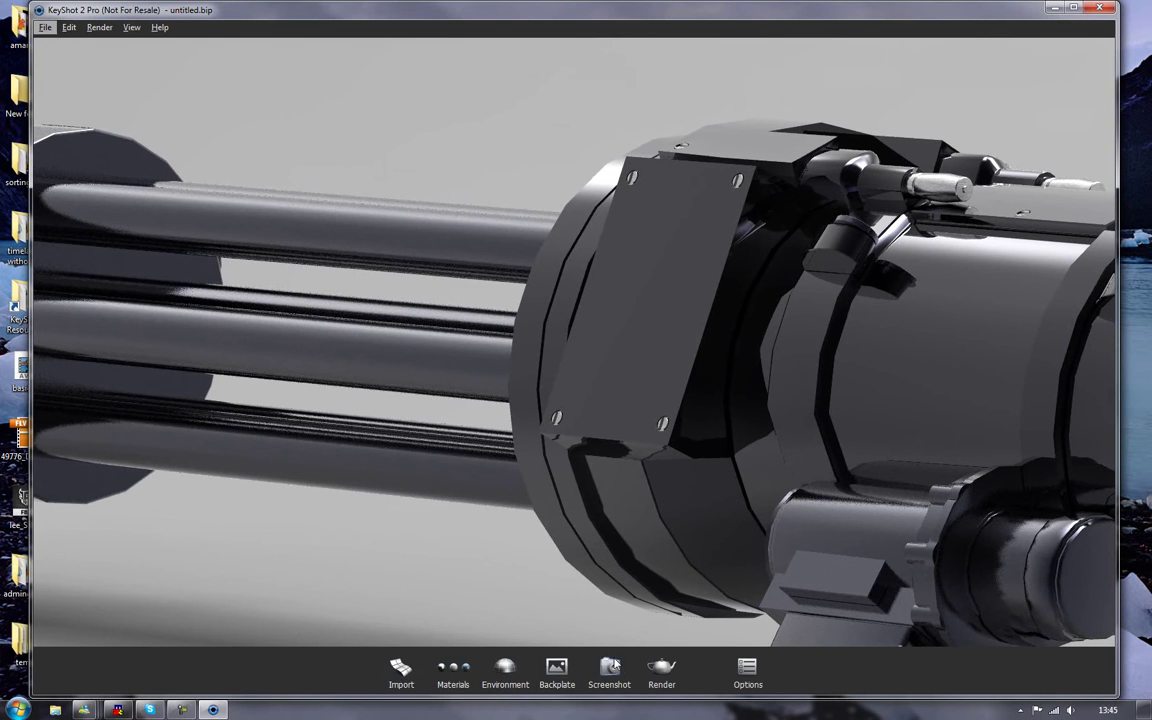
{"action": "key", "text": "p"}
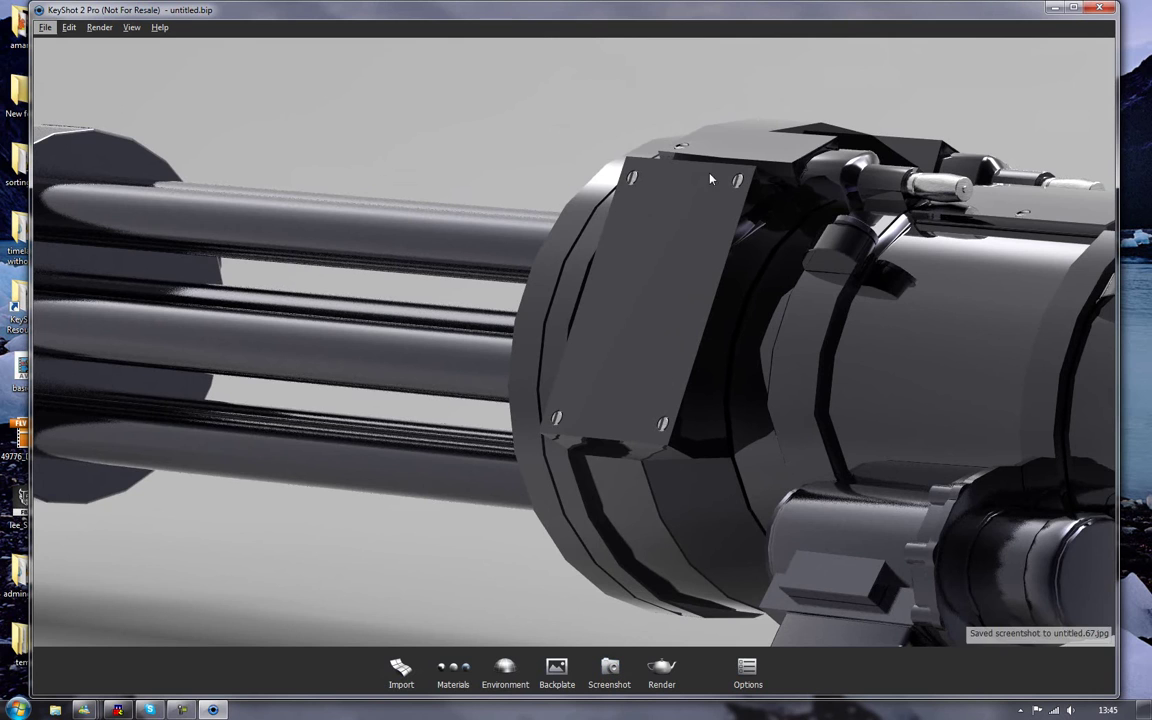
- Orbit around past the barrel drums and zoom out to view the gun's rear end
{"action": "left_click_drag", "start_coordinate": [936, 108], "coordinate": [561, 111]}
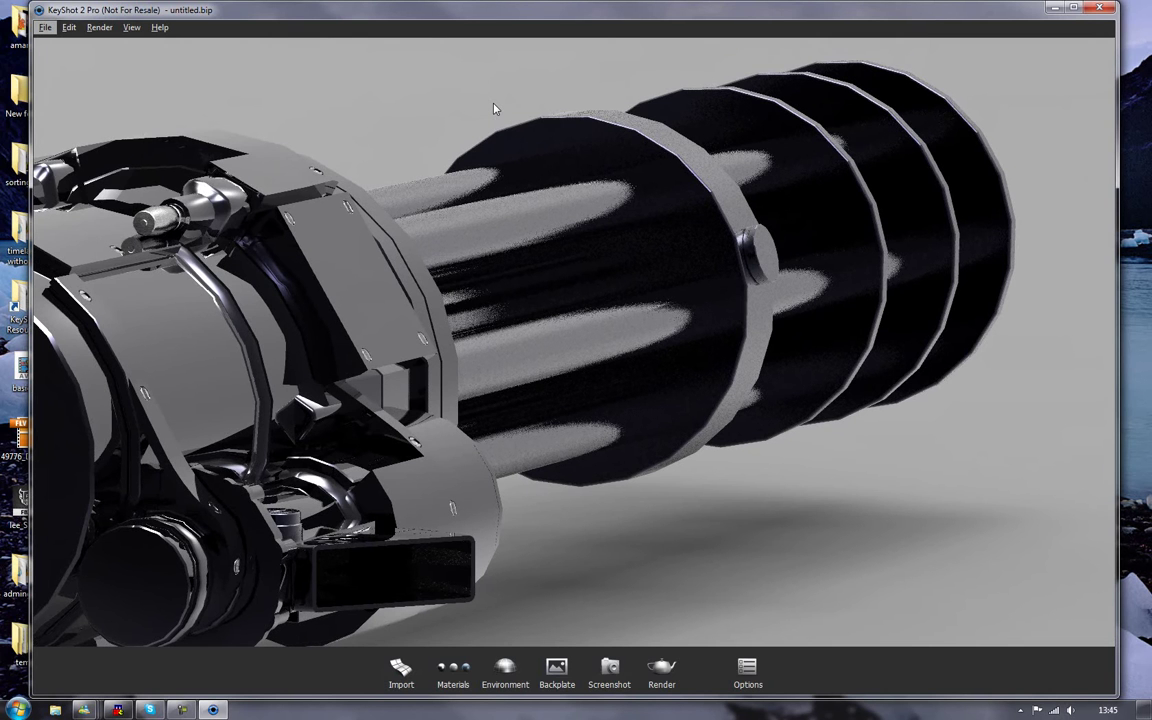
{"action": "scroll", "coordinate": [493, 108], "scroll_direction": "down", "scroll_amount": 6}
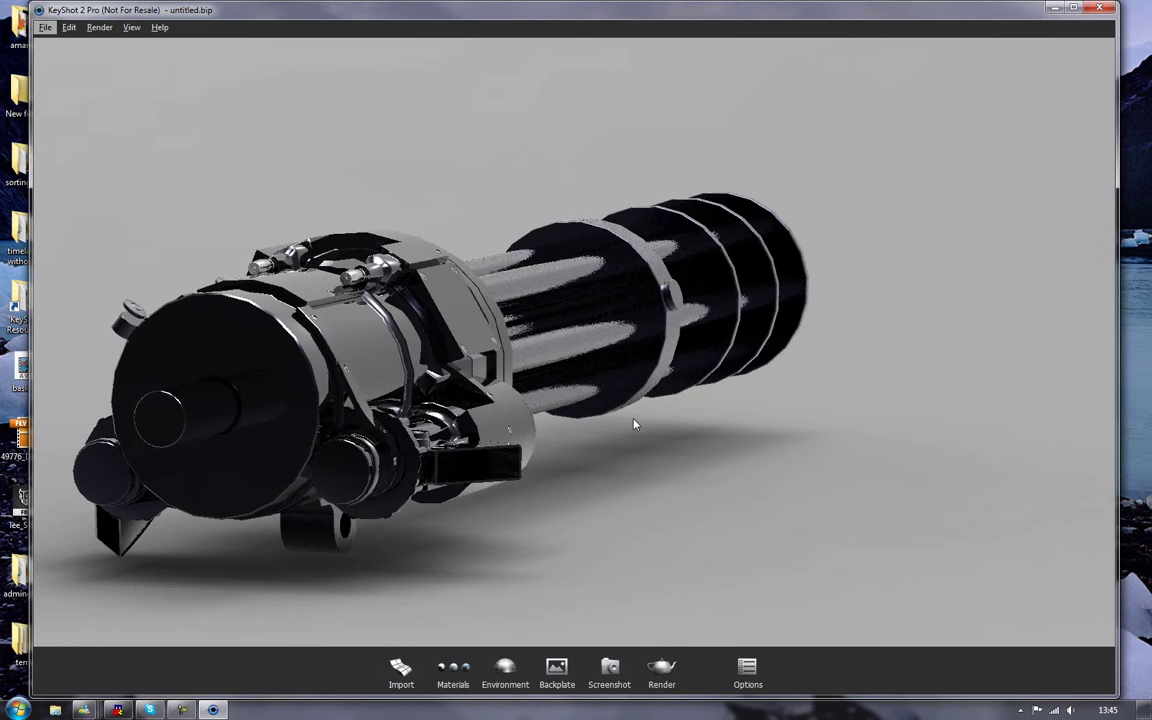
{"action": "scroll", "coordinate": [630, 442], "scroll_direction": "up", "scroll_amount": 5}
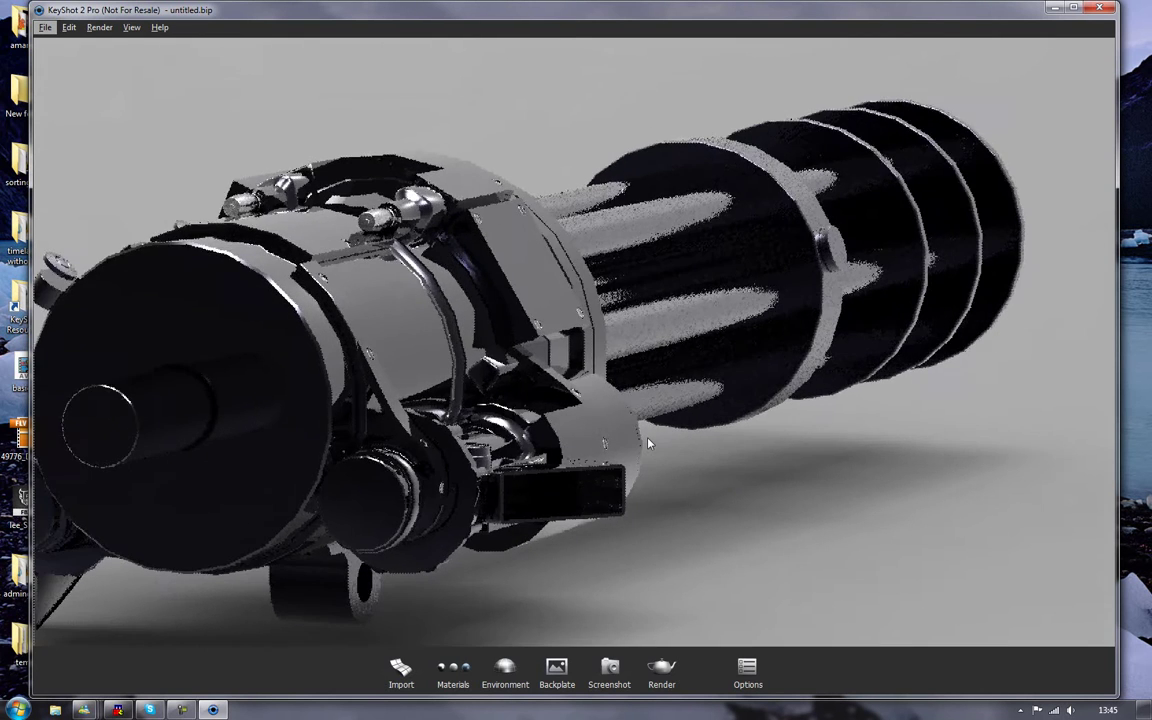
{"action": "scroll", "coordinate": [648, 443], "scroll_direction": "down", "scroll_amount": 2}
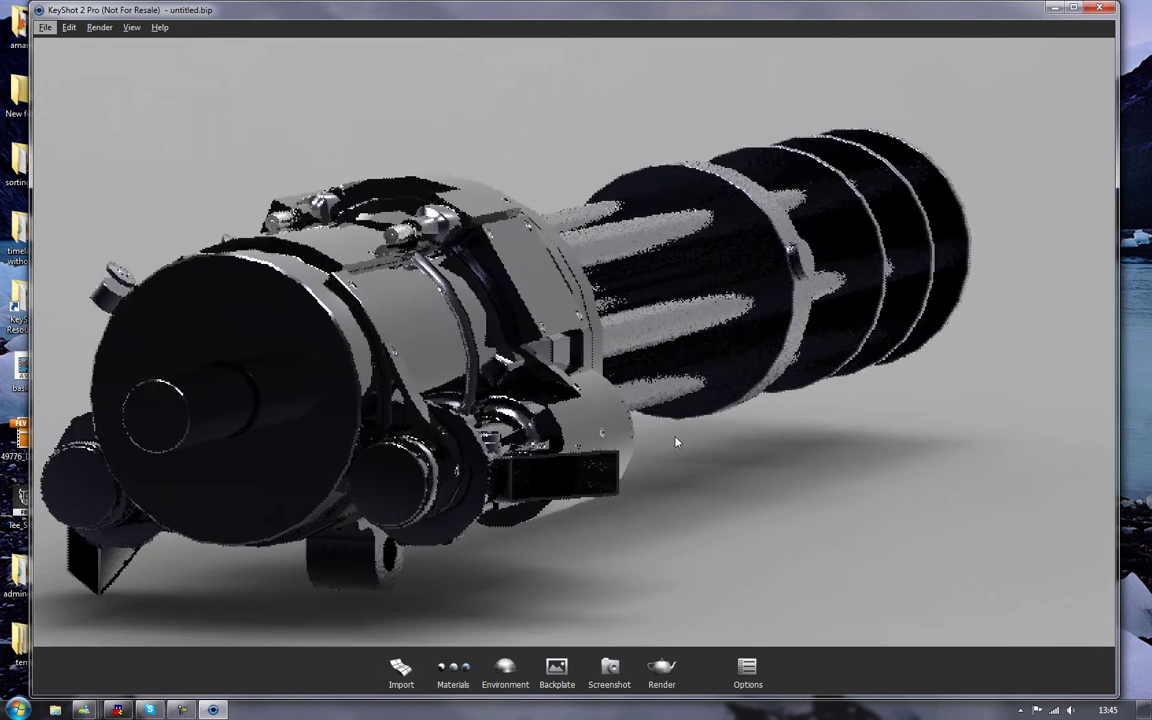
{"action": "scroll", "coordinate": [690, 440], "scroll_direction": "up", "scroll_amount": 2}
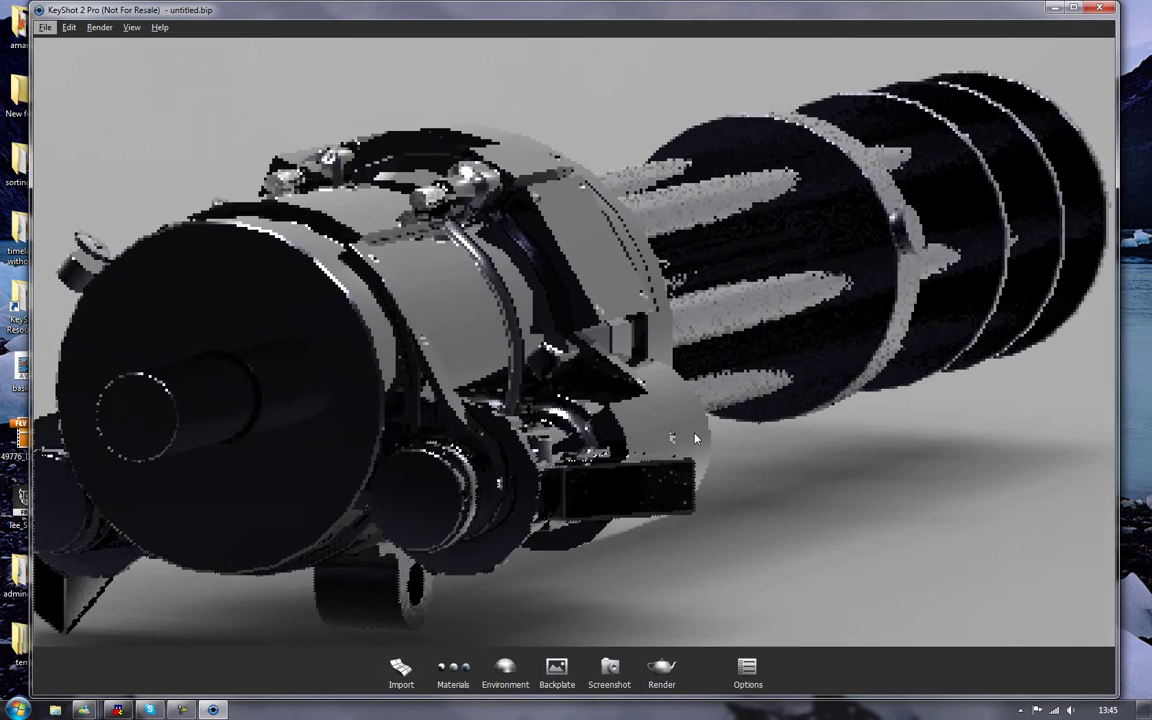
{"action": "scroll", "coordinate": [691, 438], "scroll_direction": "down", "scroll_amount": 3}
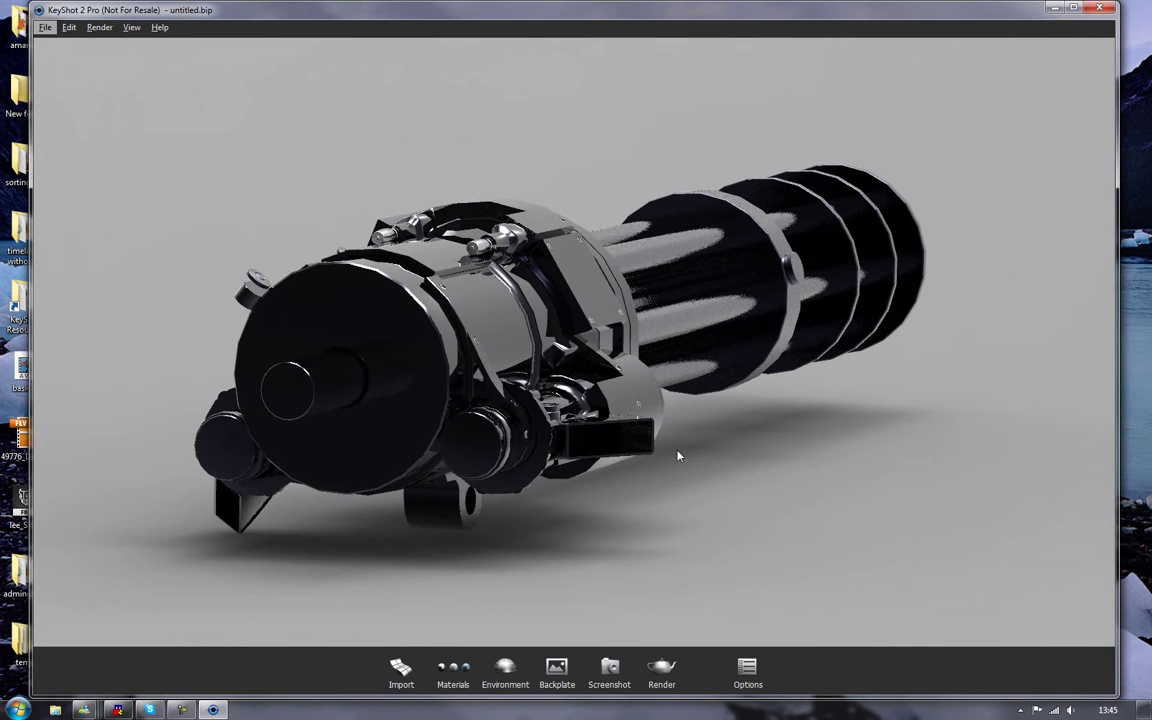
- In the Environment options, keep ground shadows on and enable ground reflections so the floor mirrors the gun
{"action": "left_click", "coordinate": [763, 677]}
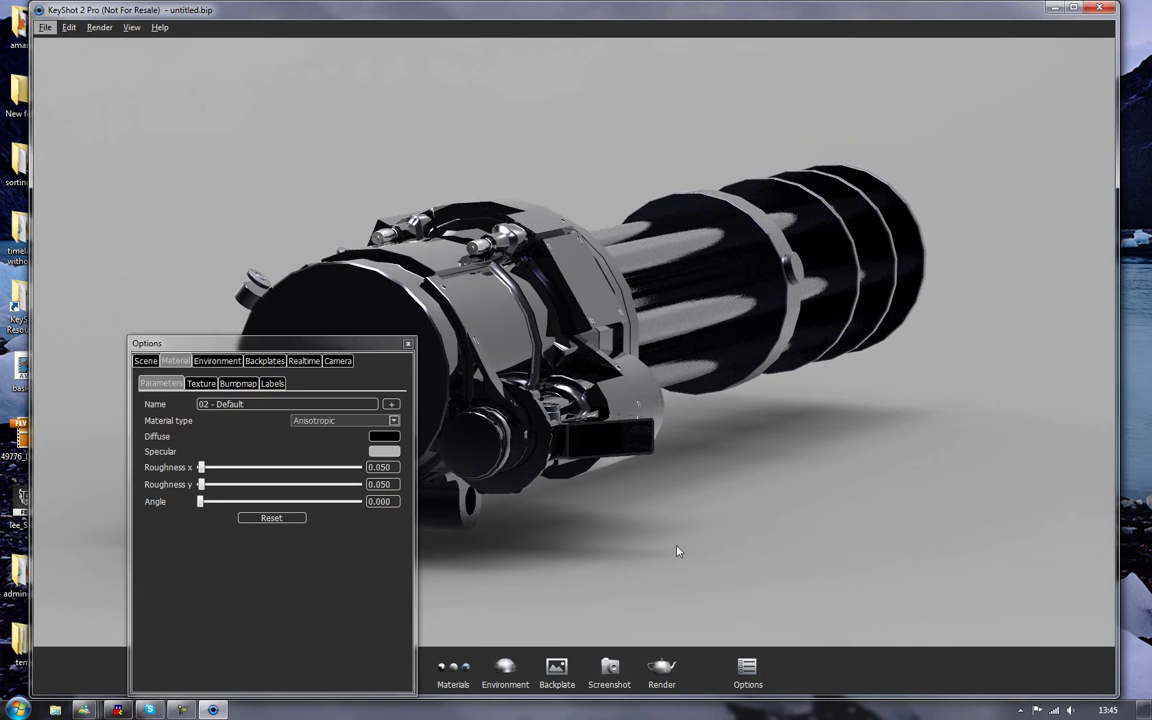
{"action": "left_click", "coordinate": [218, 361]}
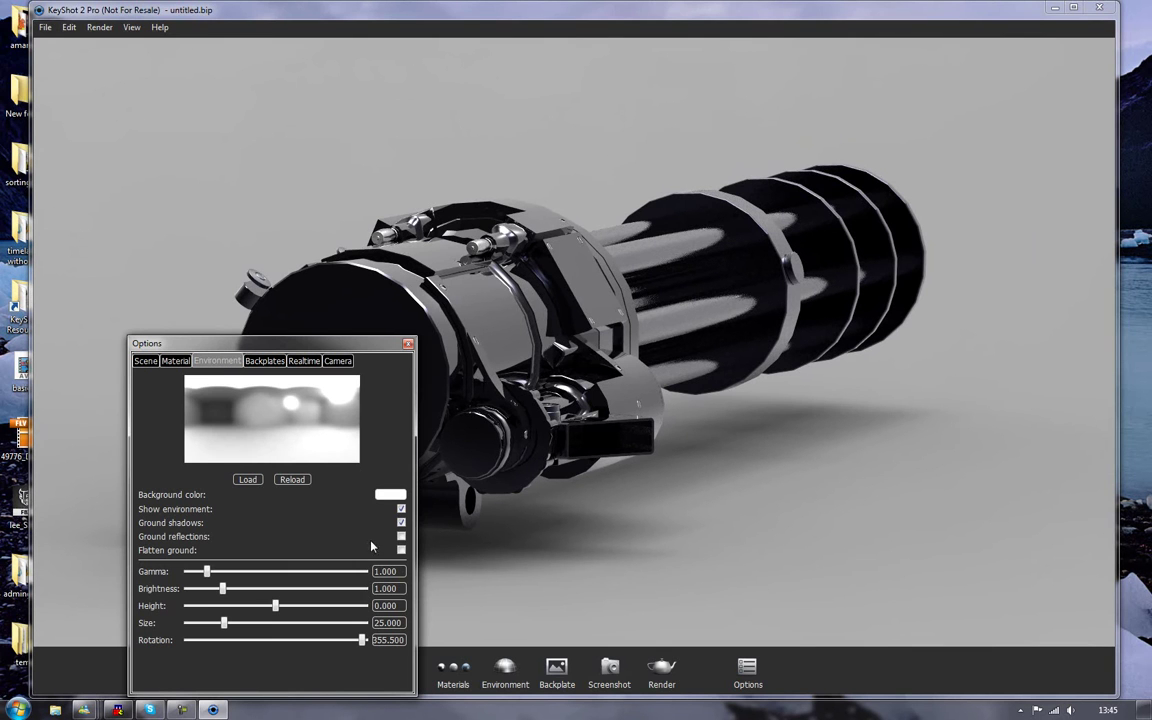
{"action": "left_click", "coordinate": [401, 522]}
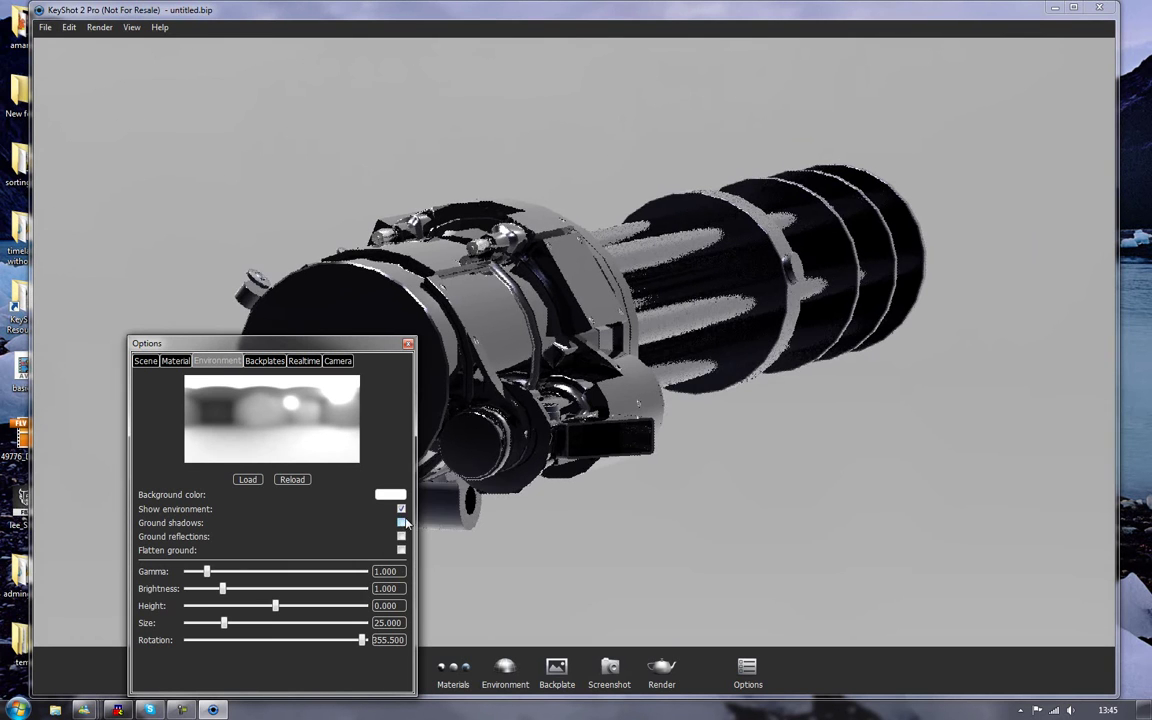
{"action": "left_click_drag", "start_coordinate": [341, 352], "coordinate": [1008, 321]}
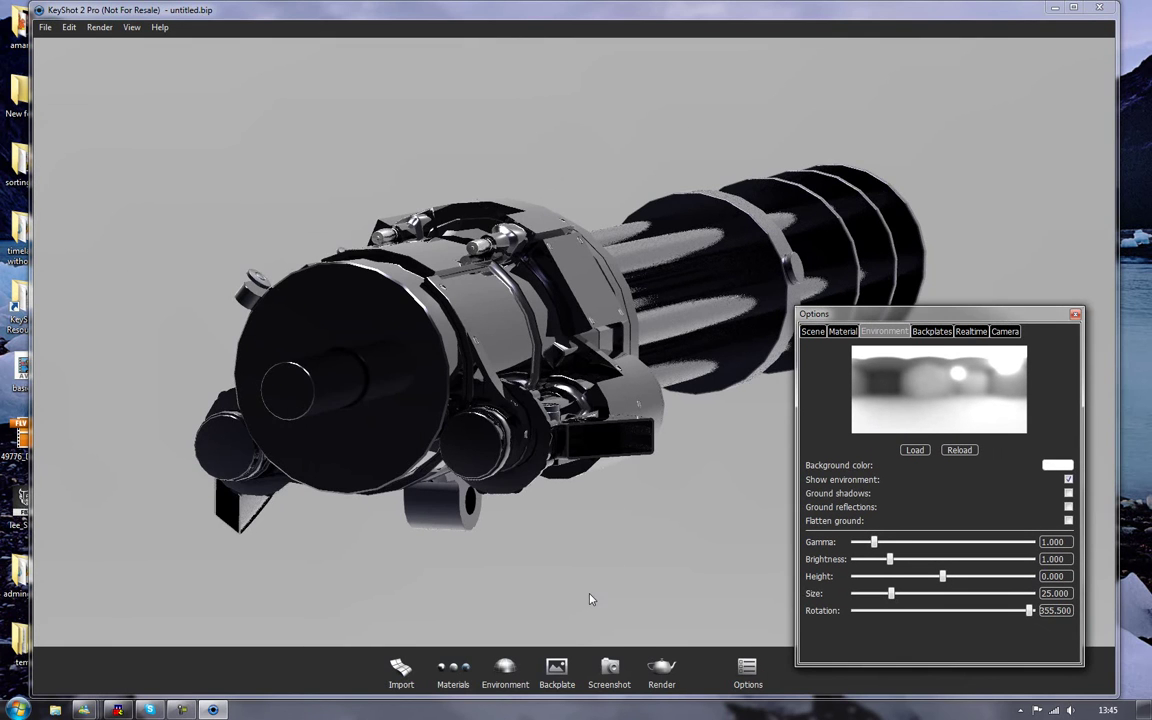
{"action": "left_click_drag", "start_coordinate": [571, 542], "coordinate": [527, 465]}
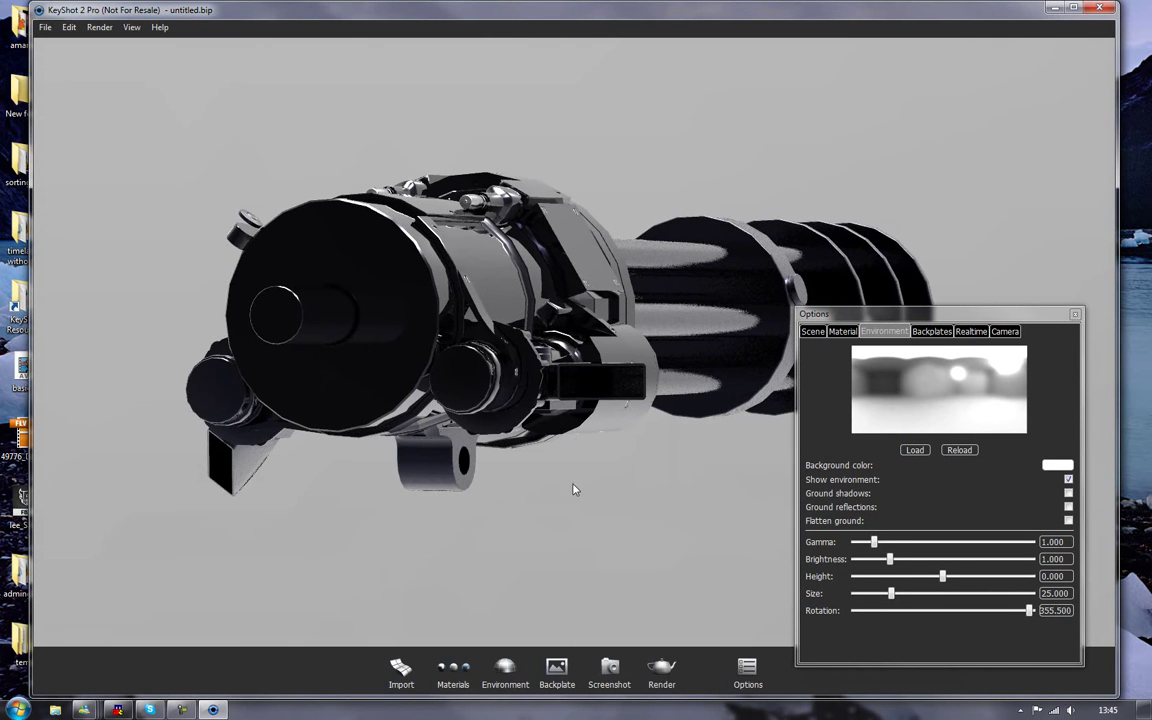
{"action": "mouse_move", "coordinate": [571, 489]}
{"action": "left_mouse_down"}
{"action": "mouse_move", "coordinate": [581, 512]}
{"action": "mouse_move", "coordinate": [577, 491]}
{"action": "left_mouse_up"}
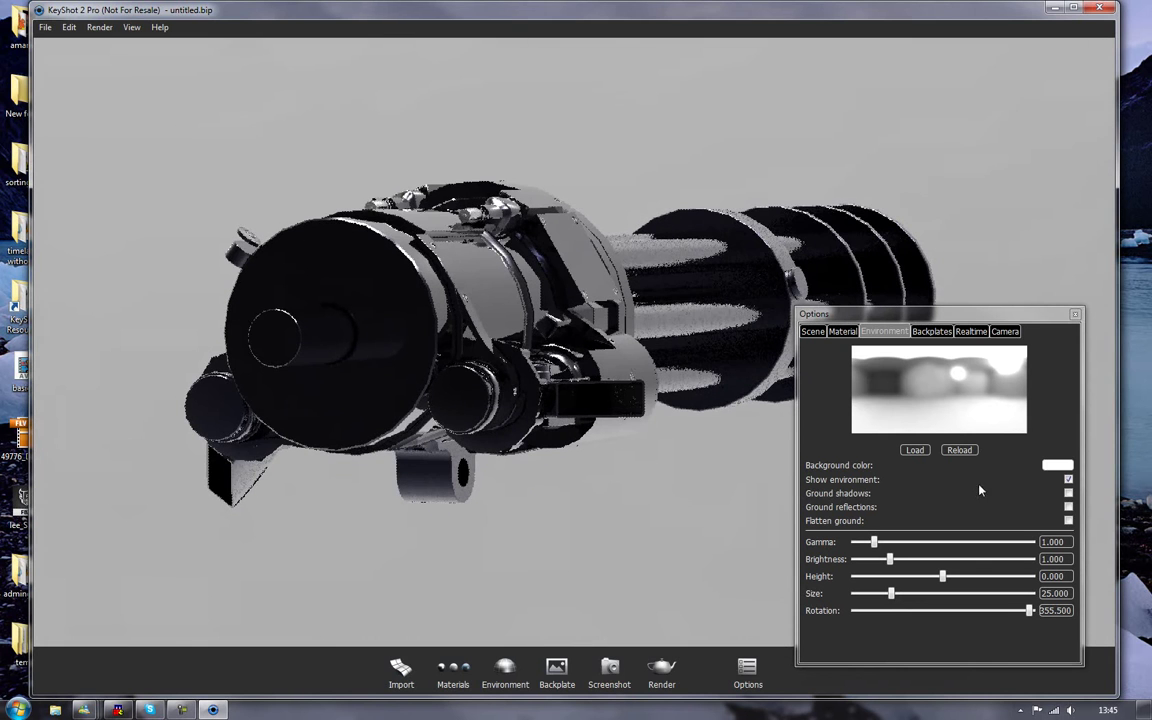
{"action": "left_click", "coordinate": [1068, 493]}
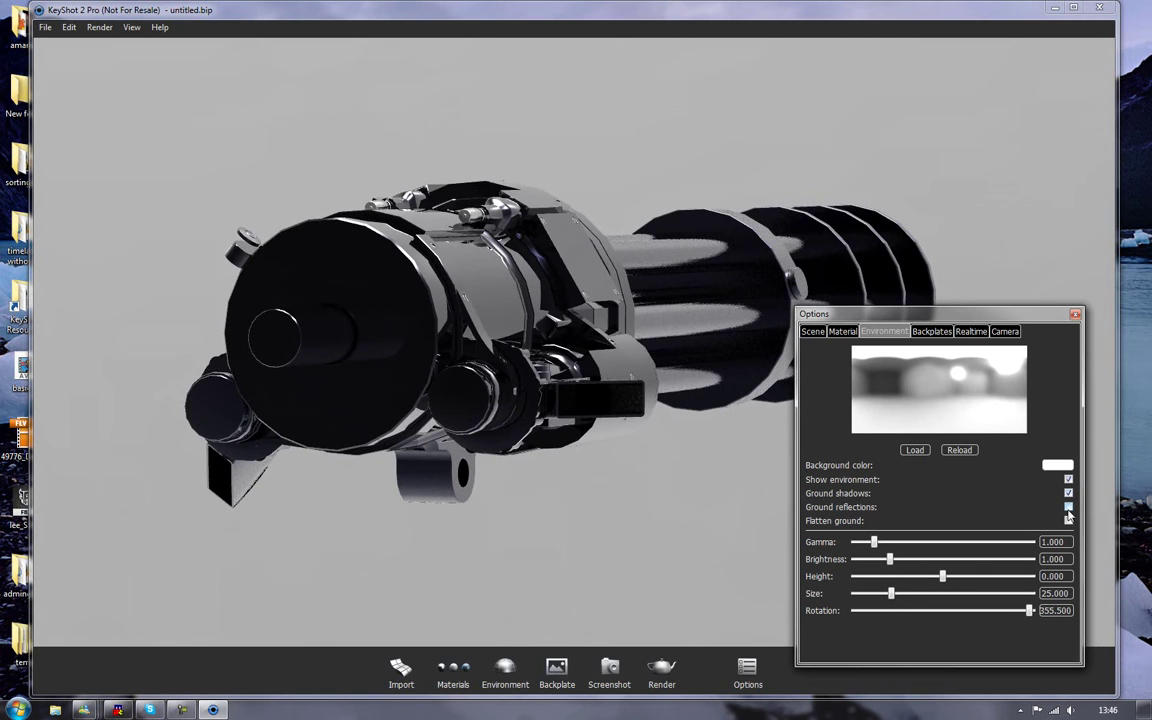
{"action": "left_click", "coordinate": [1068, 506]}
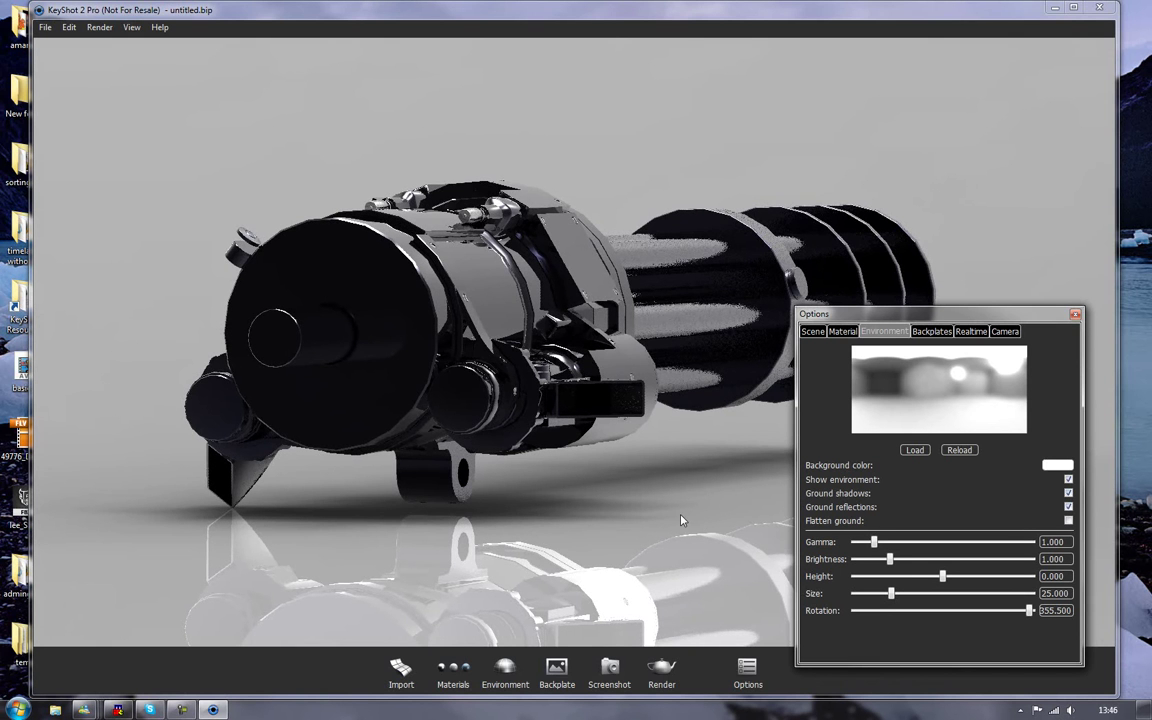
{"action": "left_click_drag", "start_coordinate": [671, 525], "coordinate": [651, 539]}
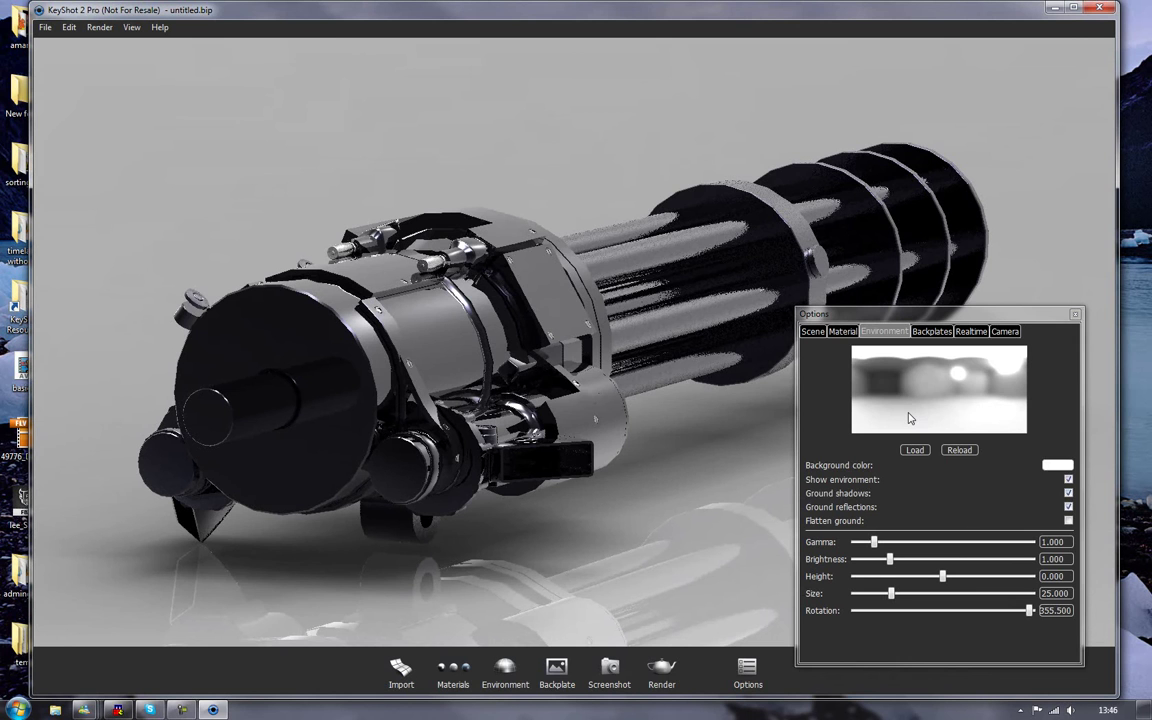
- Close the options window and orbit to a side view of the full gun with its six-barrel muzzle facing forward
{"action": "left_click", "coordinate": [1076, 315]}
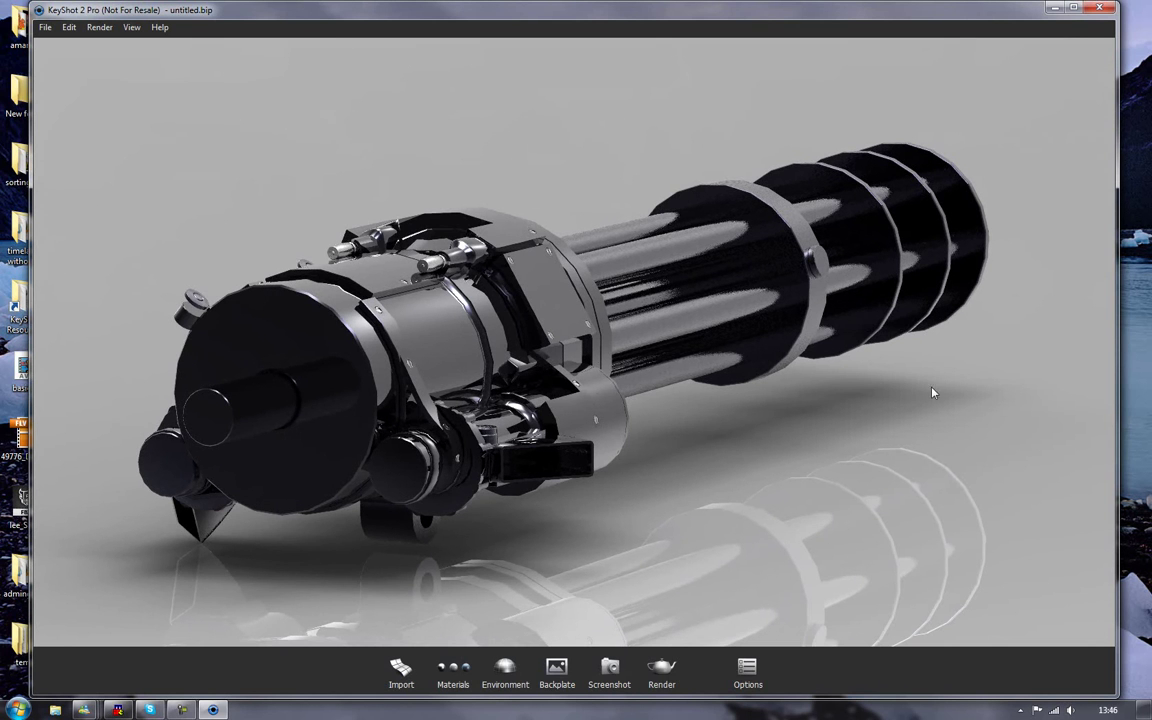
{"action": "left_click_drag", "start_coordinate": [925, 430], "coordinate": [292, 417]}
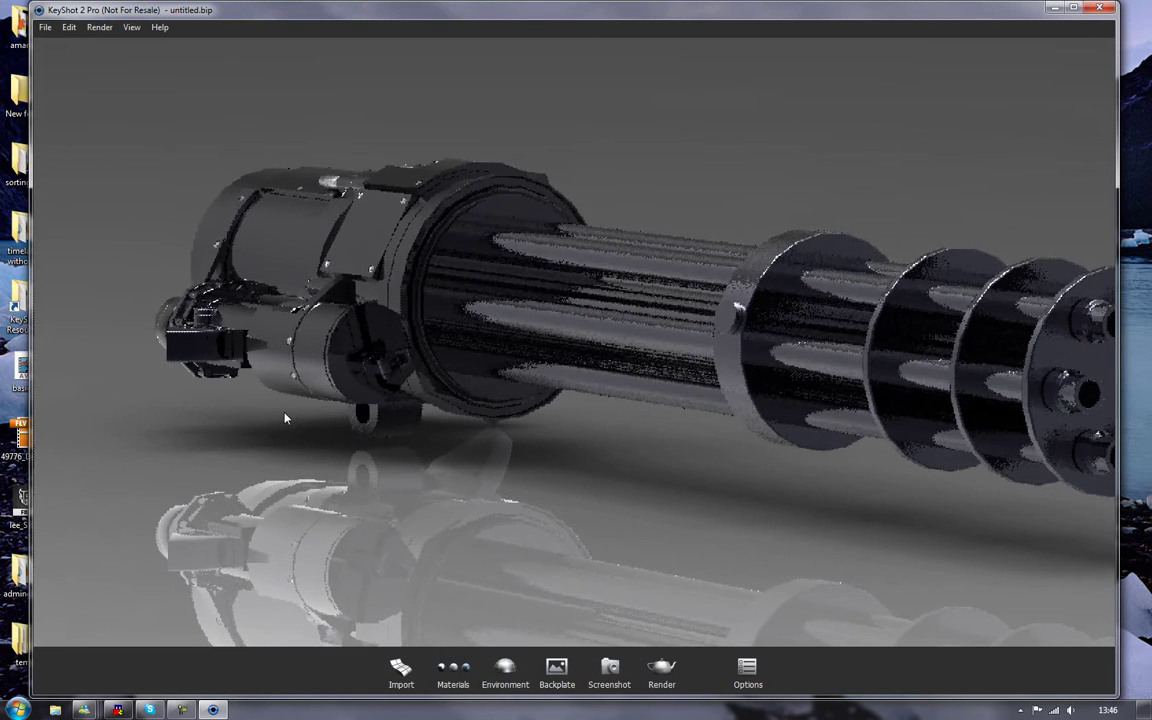
{"action": "left_click_drag", "start_coordinate": [355, 440], "coordinate": [408, 430]}
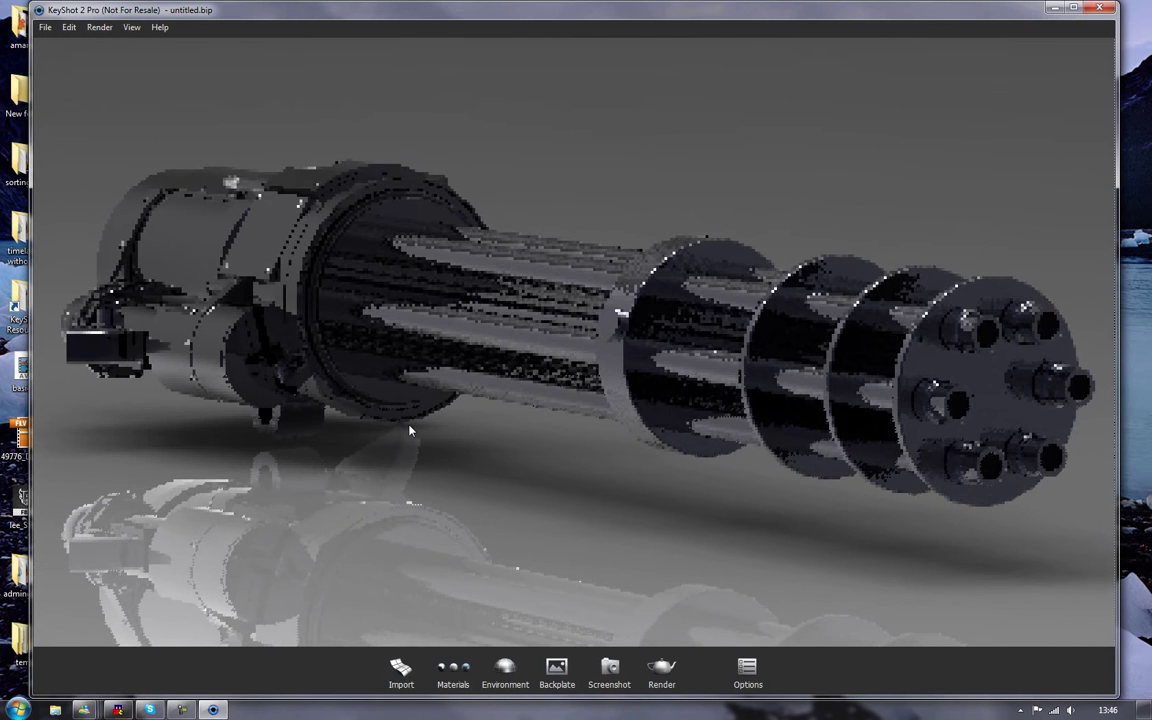
- Enable camera depth of field, focused on the muzzle at 14.893, with F-stop 1.600
{"action": "left_click", "coordinate": [740, 678]}
{"action": "left_click", "coordinate": [1010, 349]}
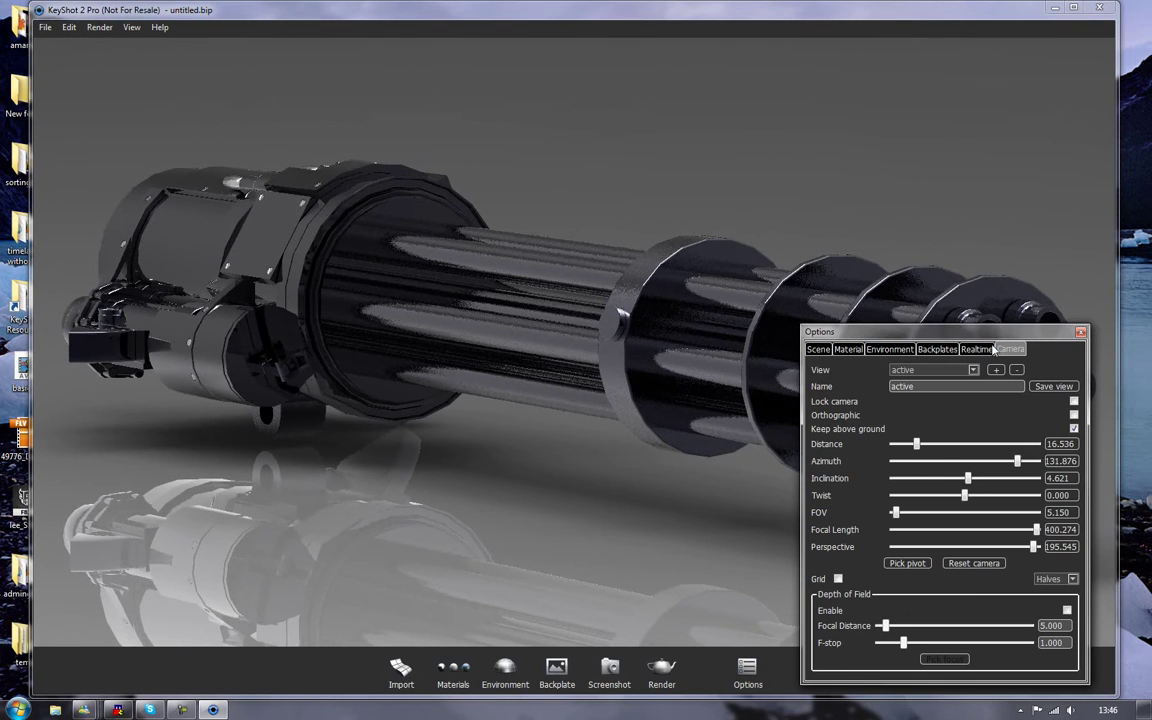
{"action": "left_click_drag", "start_coordinate": [990, 336], "coordinate": [254, 337]}
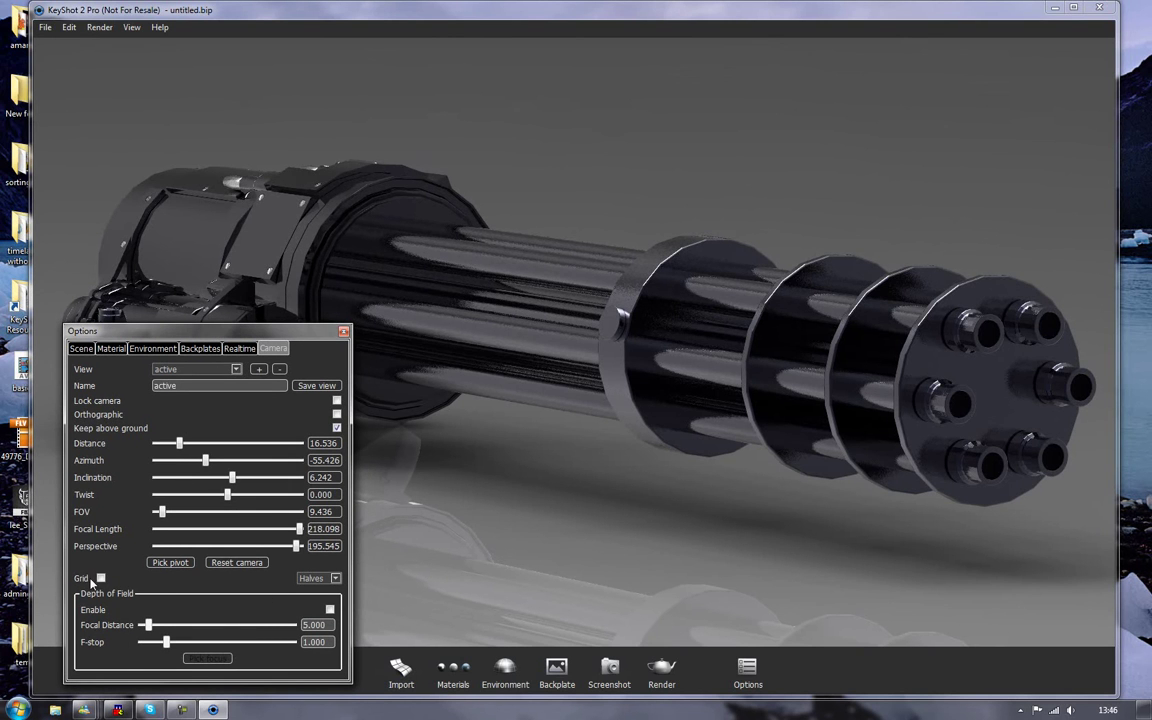
{"action": "left_click", "coordinate": [100, 578]}
{"action": "left_click", "coordinate": [100, 578]}
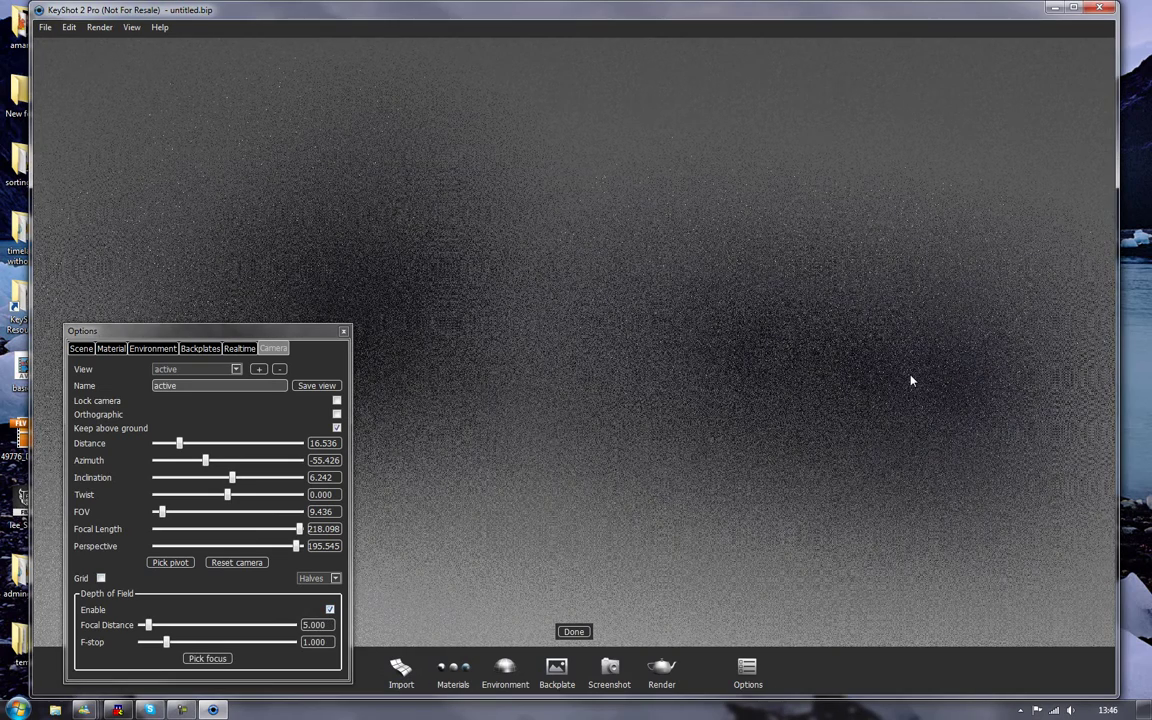
{"action": "left_click", "coordinate": [884, 391]}
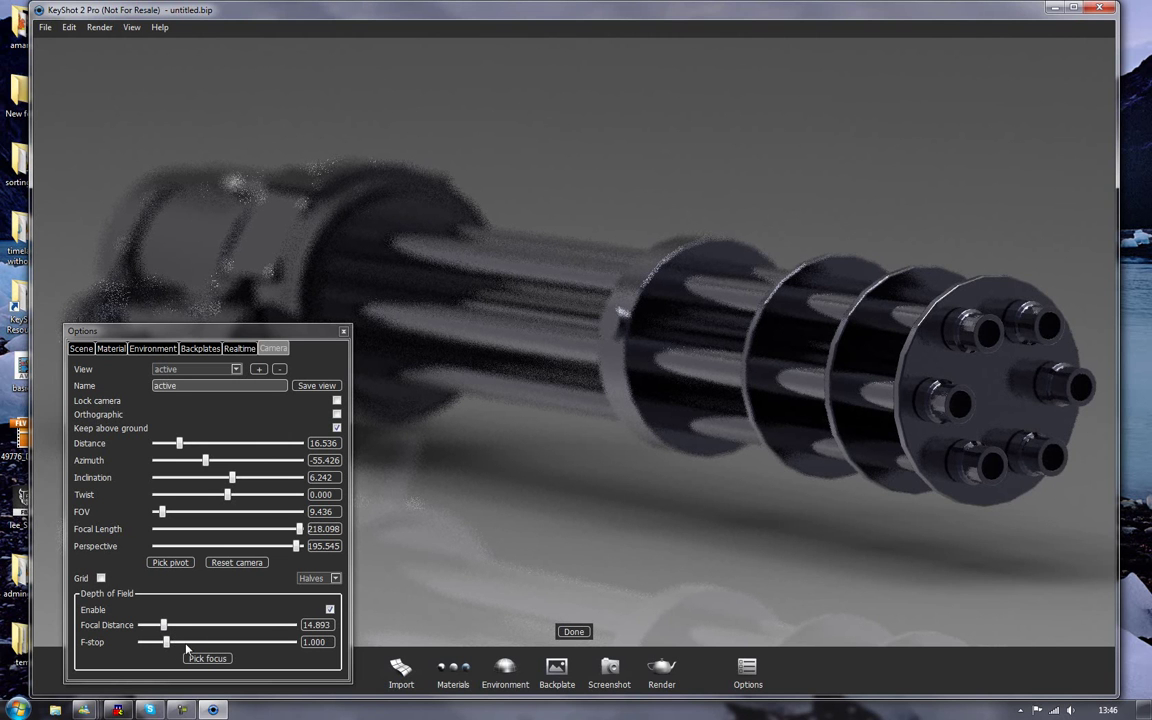
{"action": "left_click", "coordinate": [185, 645]}
{"action": "left_click", "coordinate": [185, 645]}
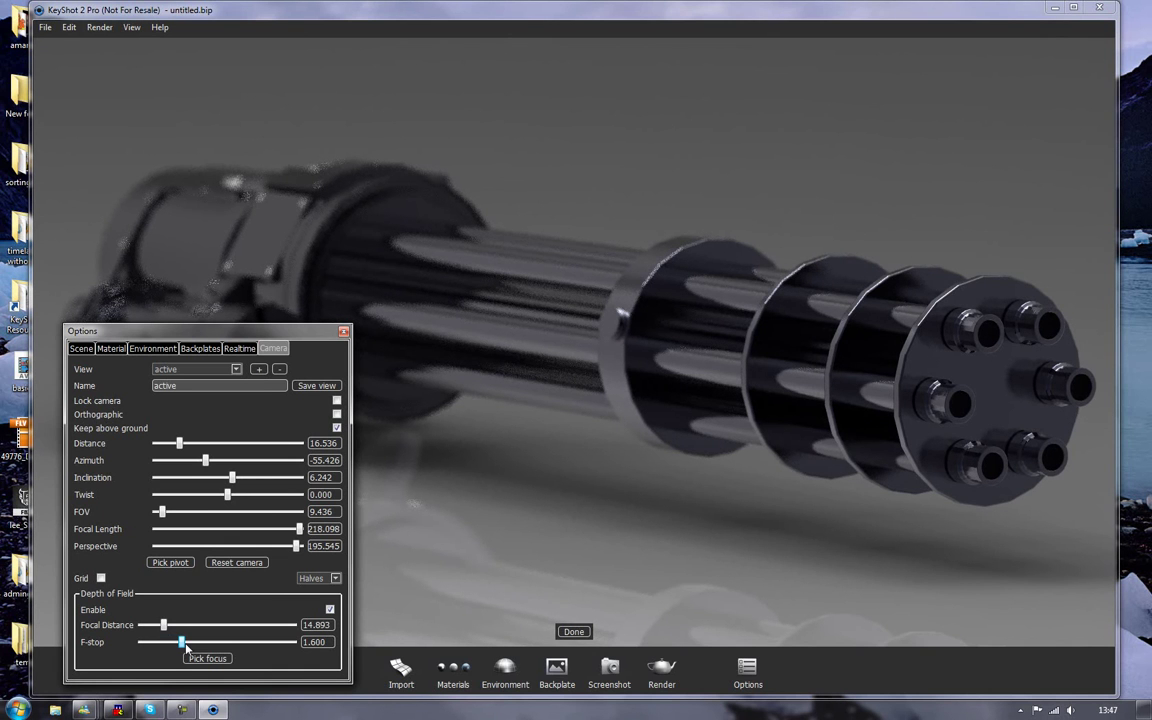
- Save untitled.68.jpg, refocus on the gun body at 16.982, then save untitled.69.jpg
{"action": "left_click", "coordinate": [609, 672]}
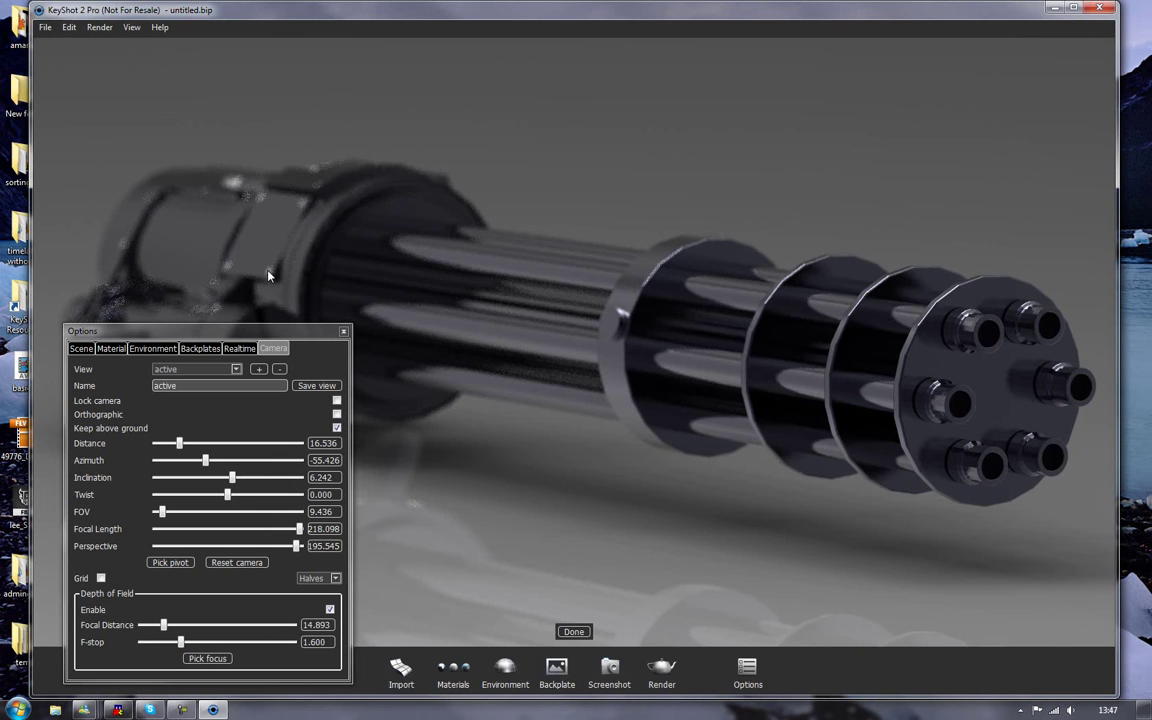
{"action": "left_click", "coordinate": [240, 288]}
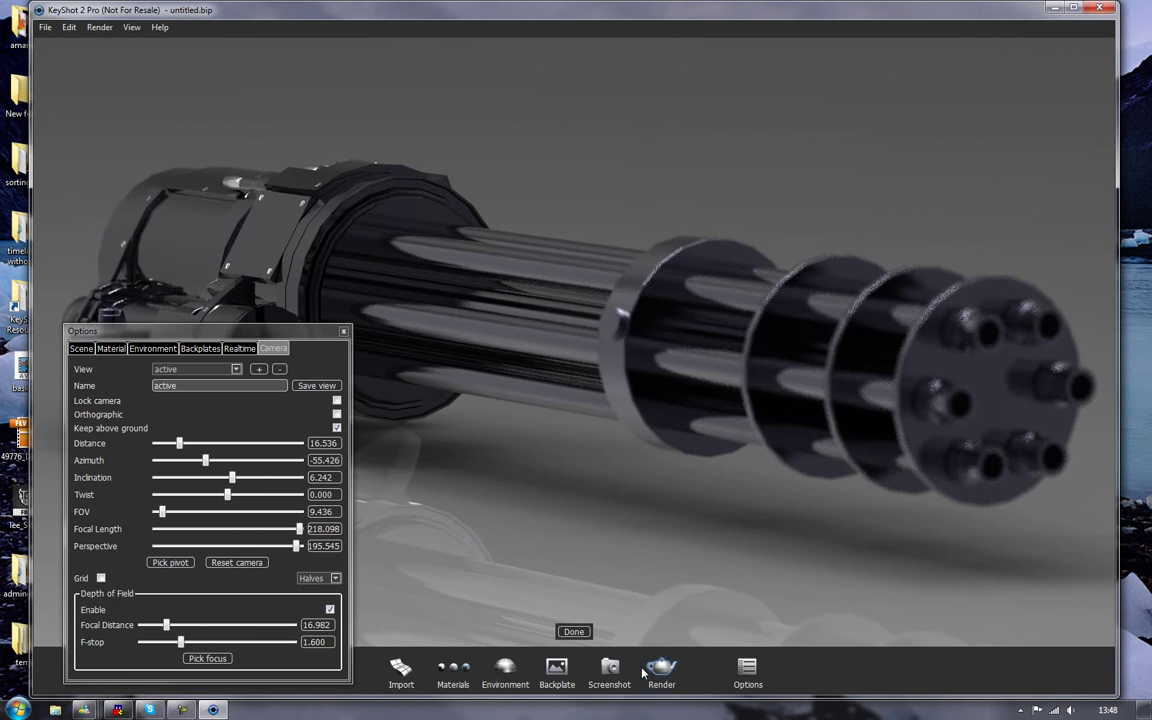
{"action": "key", "text": "p"}
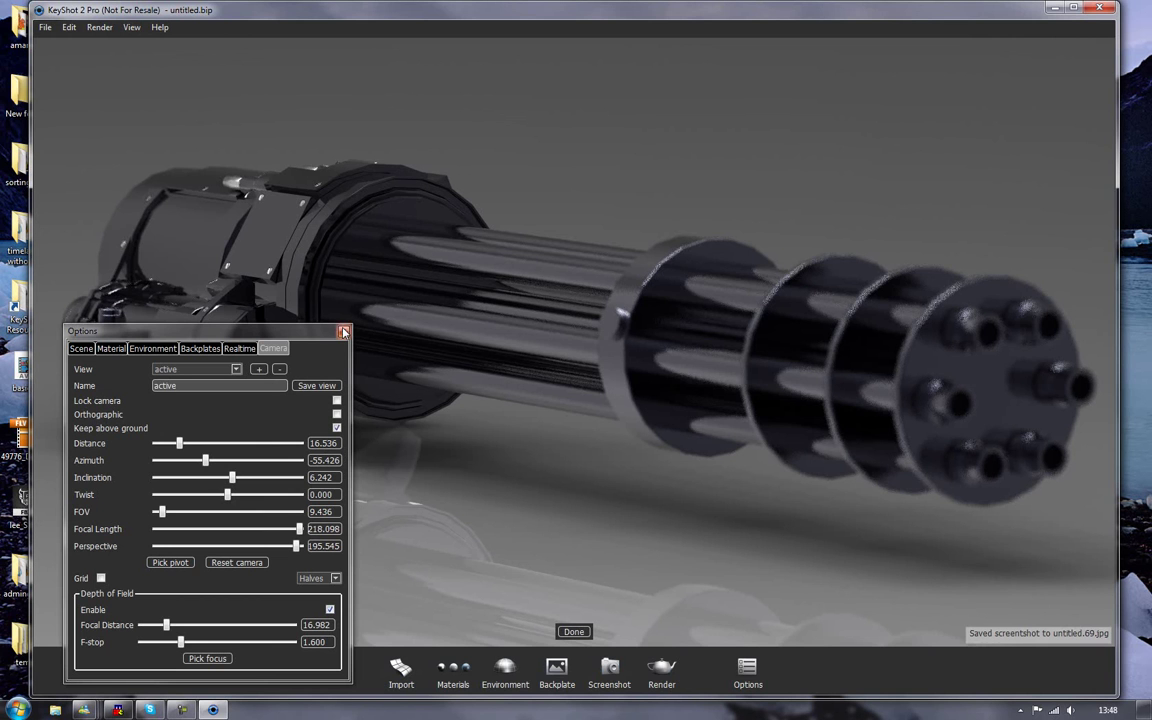
- Turn on ground indirect illumination in the Realtime options, then close the options panel
{"action": "left_click", "coordinate": [160, 348]}
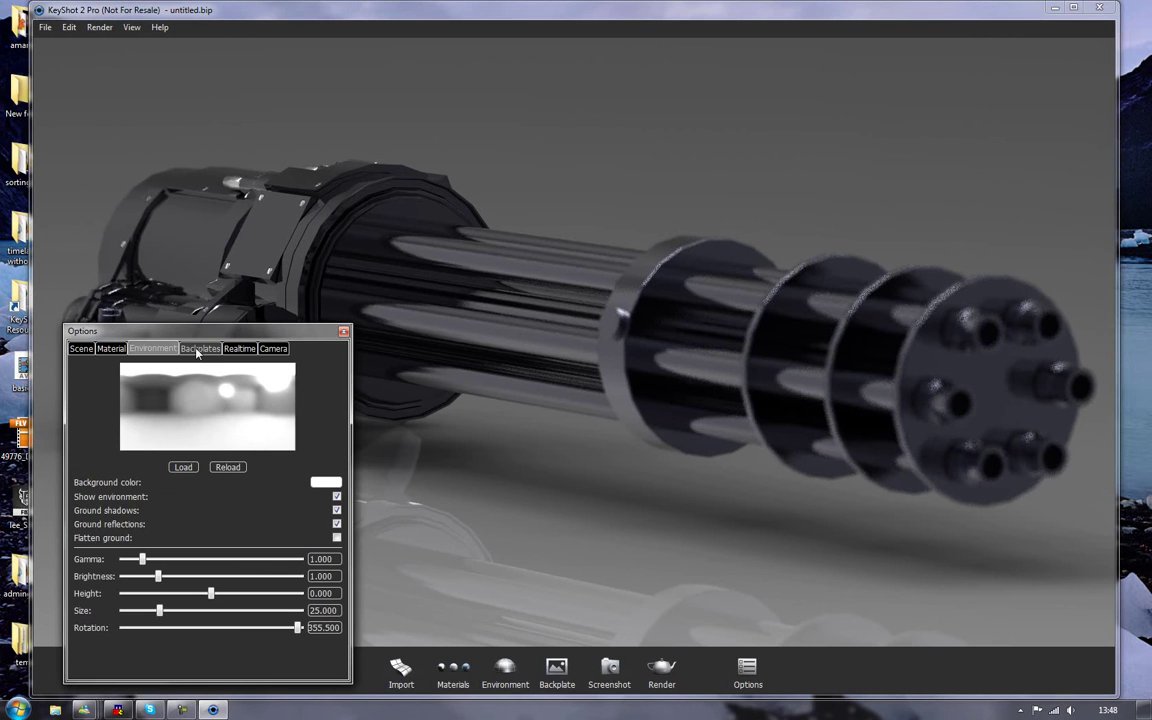
{"action": "left_click", "coordinate": [199, 348]}
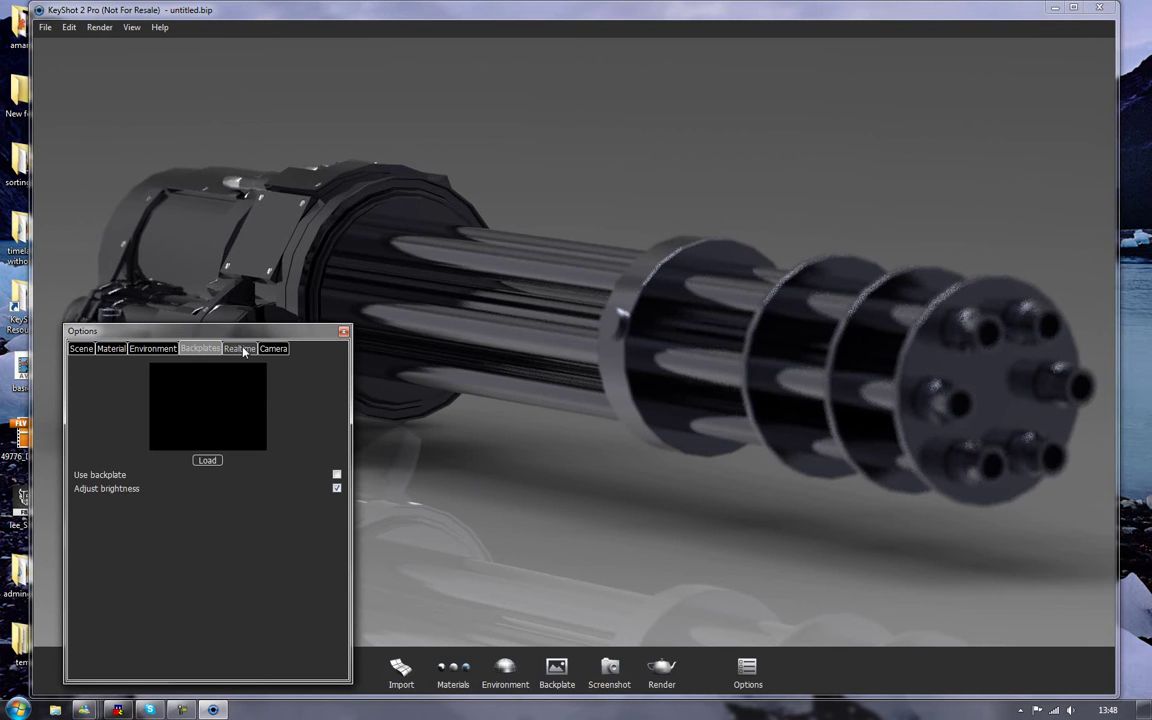
{"action": "left_click", "coordinate": [239, 349]}
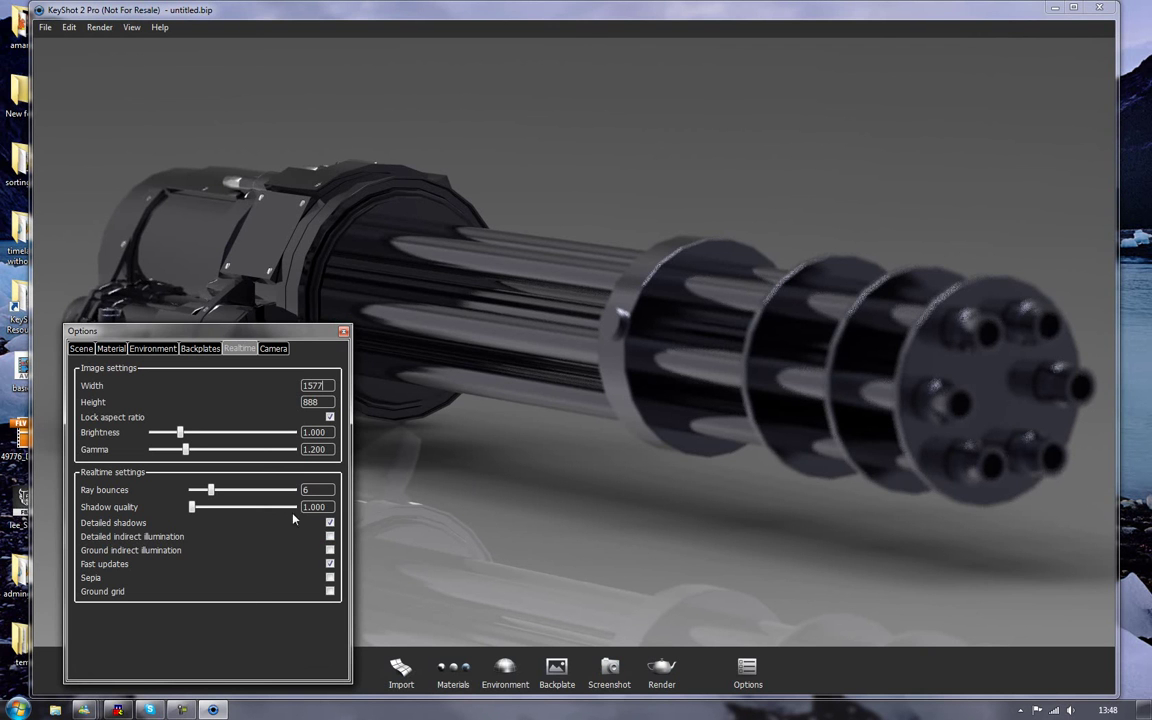
{"action": "left_click", "coordinate": [331, 550]}
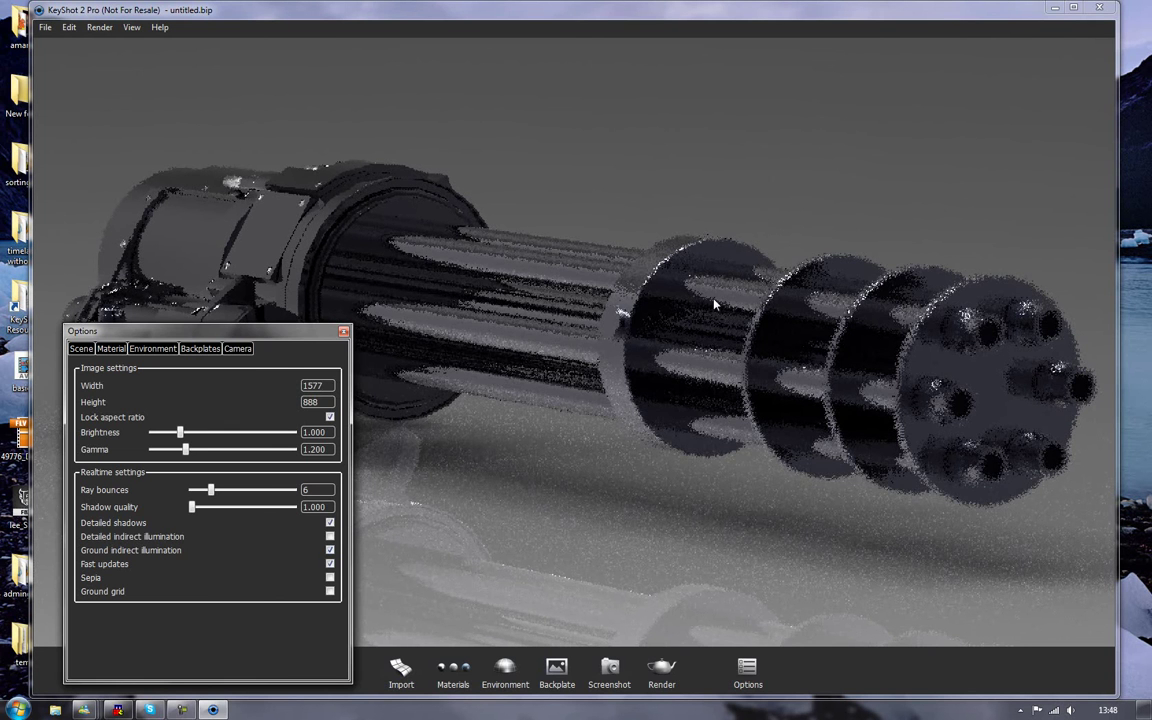
{"action": "left_click_drag", "start_coordinate": [154, 335], "coordinate": [744, 206]}
{"action": "double_click", "coordinate": [340, 217]}
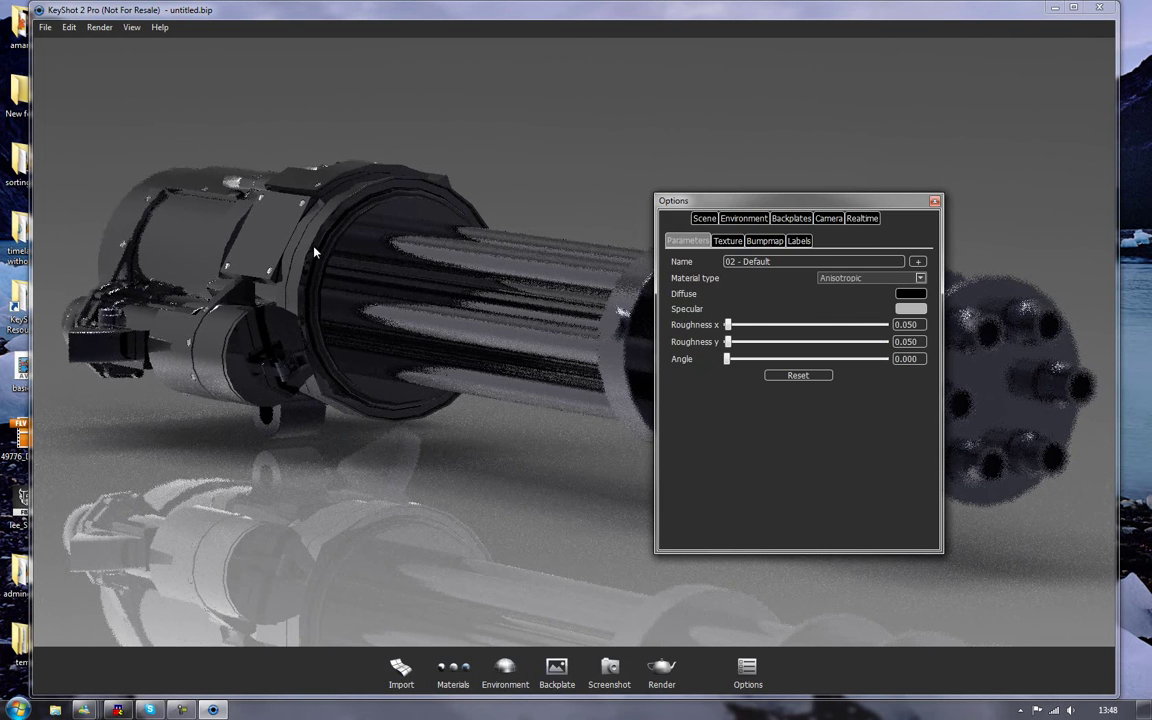
{"action": "left_click", "coordinate": [936, 202]}
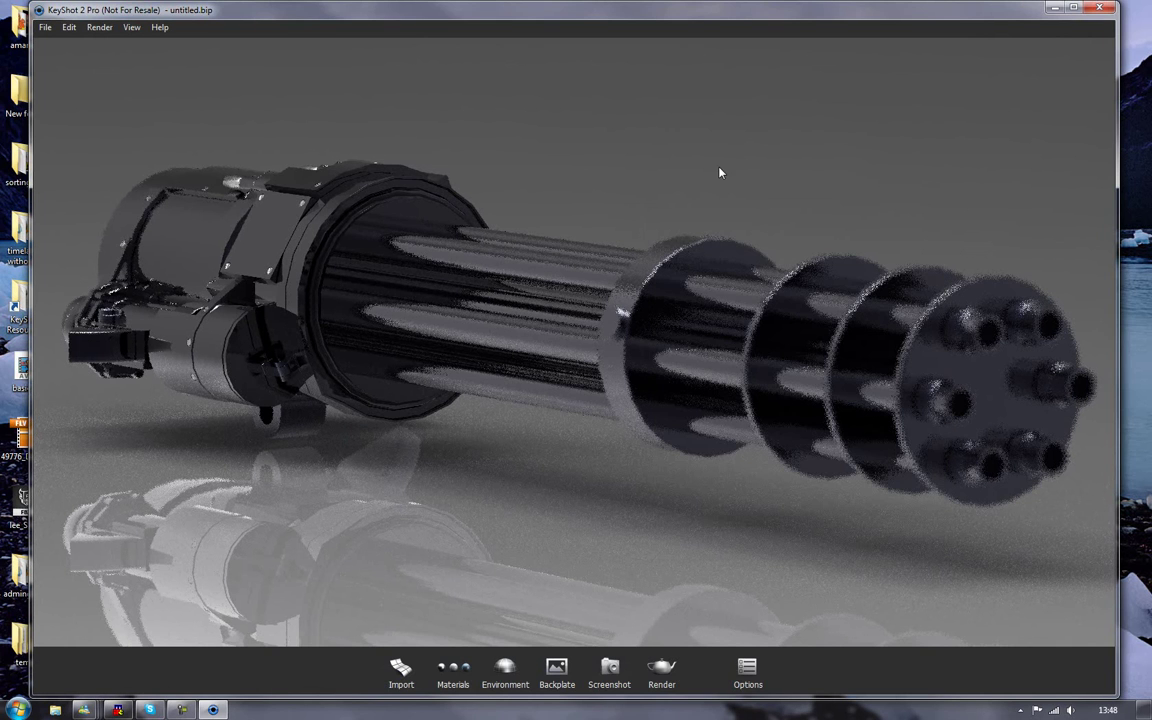
- Disable depth of field in the Camera options so the whole minigun renders sharp
{"action": "left_click", "coordinate": [750, 672]}
{"action": "left_click", "coordinate": [834, 236]}
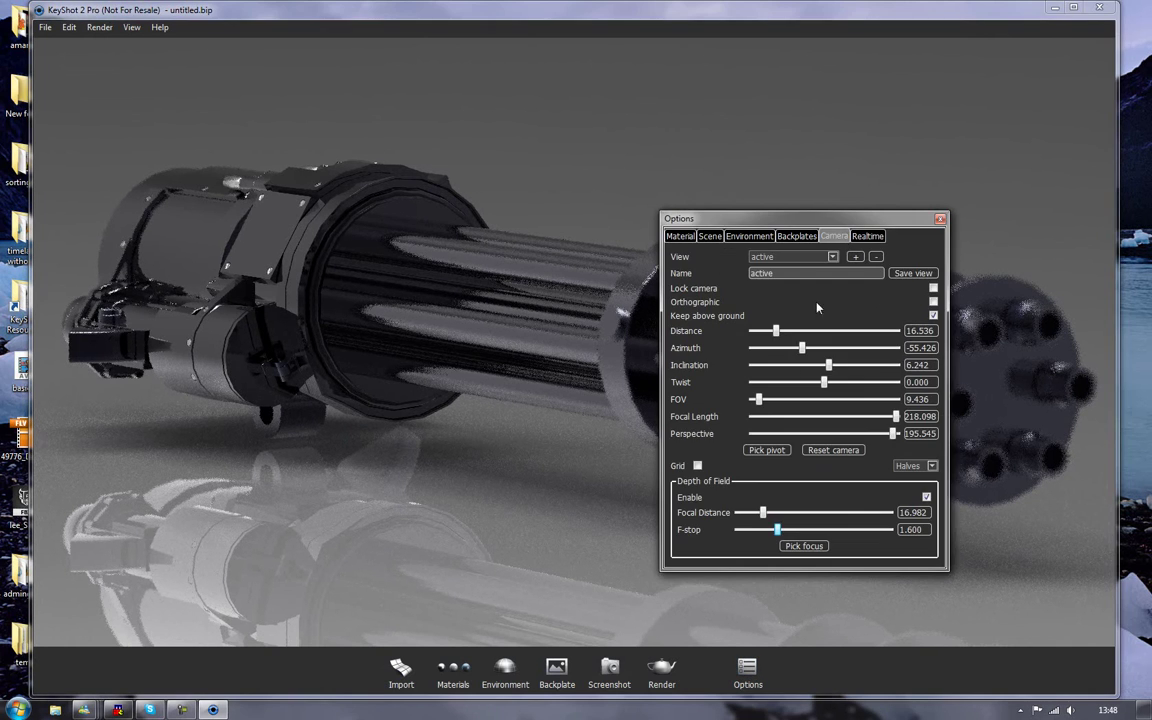
{"action": "left_click", "coordinate": [926, 497]}
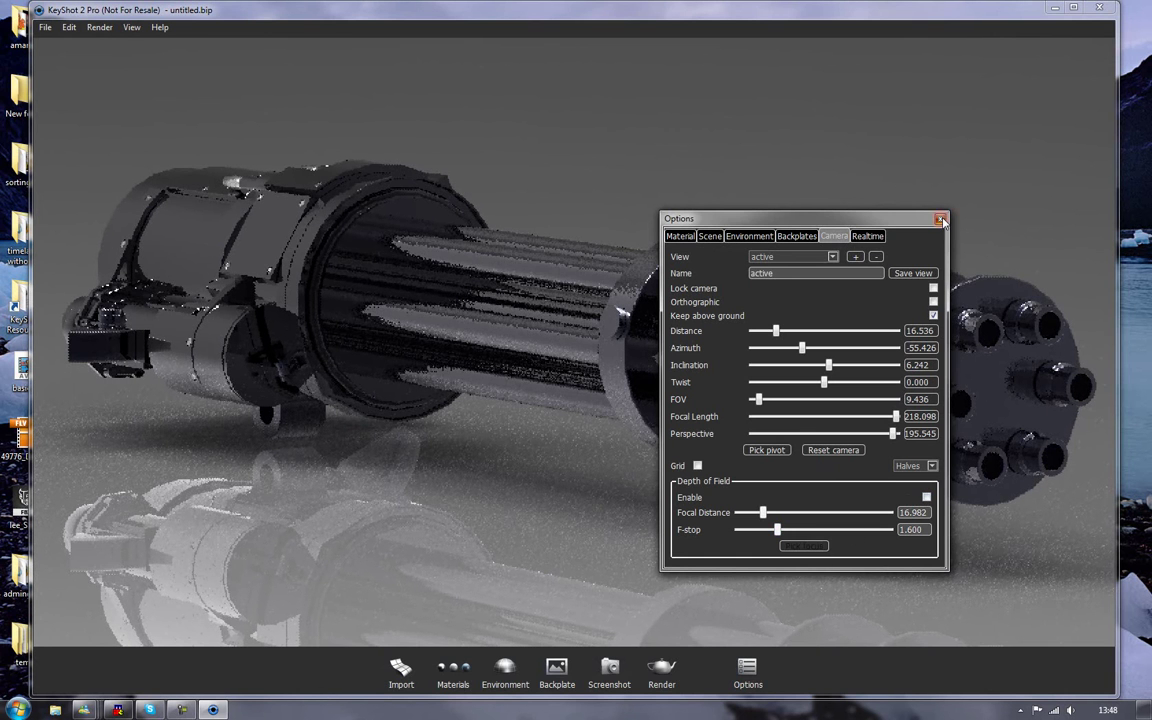
{"action": "key", "text": "o"}
{"action": "left_click", "coordinate": [99, 27]}
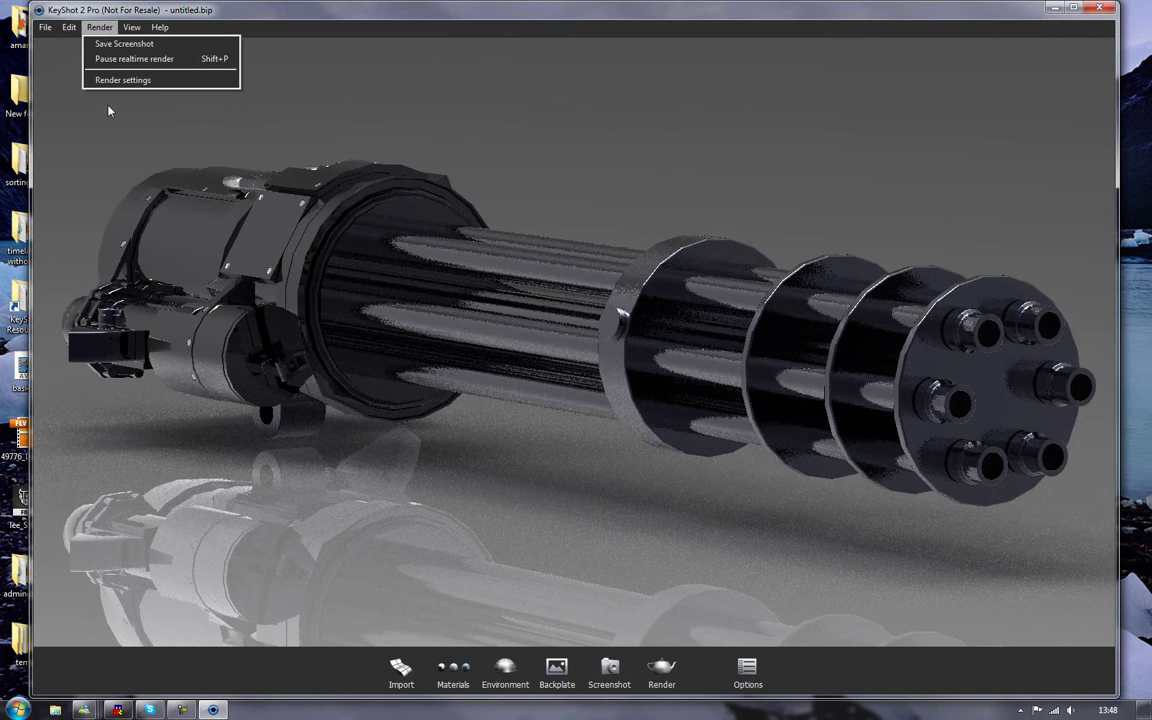
- Enable turntable rendering with 200 frames, keeping untitled.70.jpg output at 800 x 450
{"action": "left_click", "coordinate": [117, 80]}
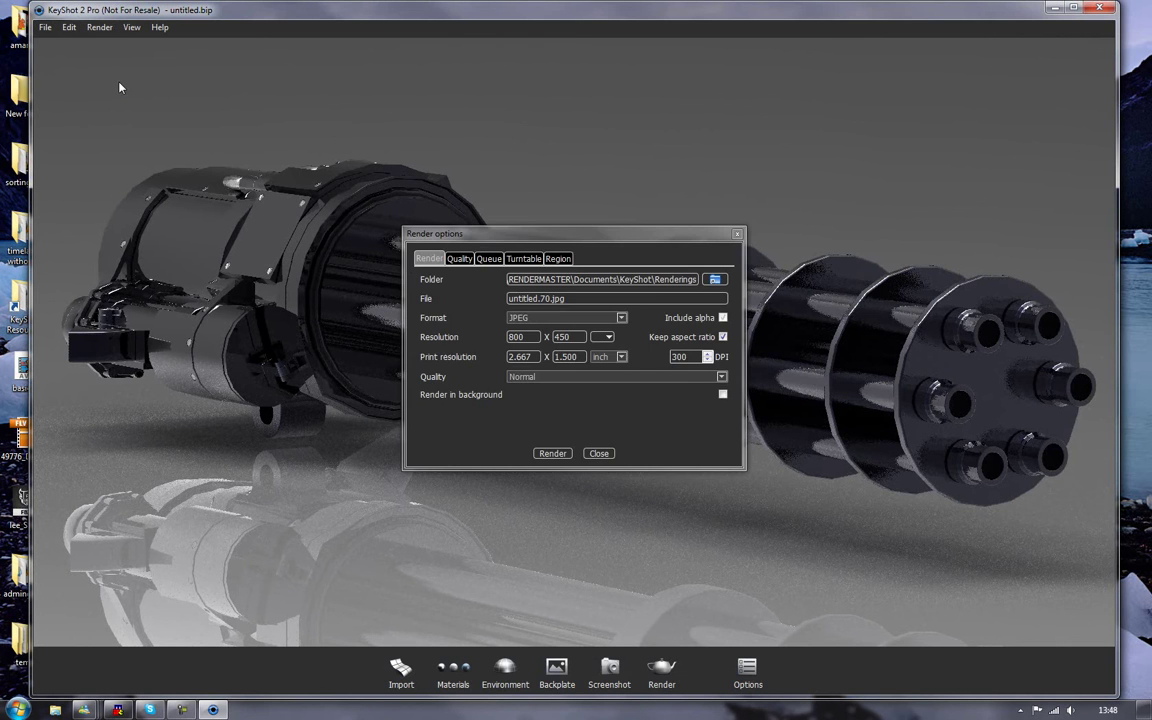
{"action": "left_click_drag", "start_coordinate": [516, 241], "coordinate": [228, 329]}
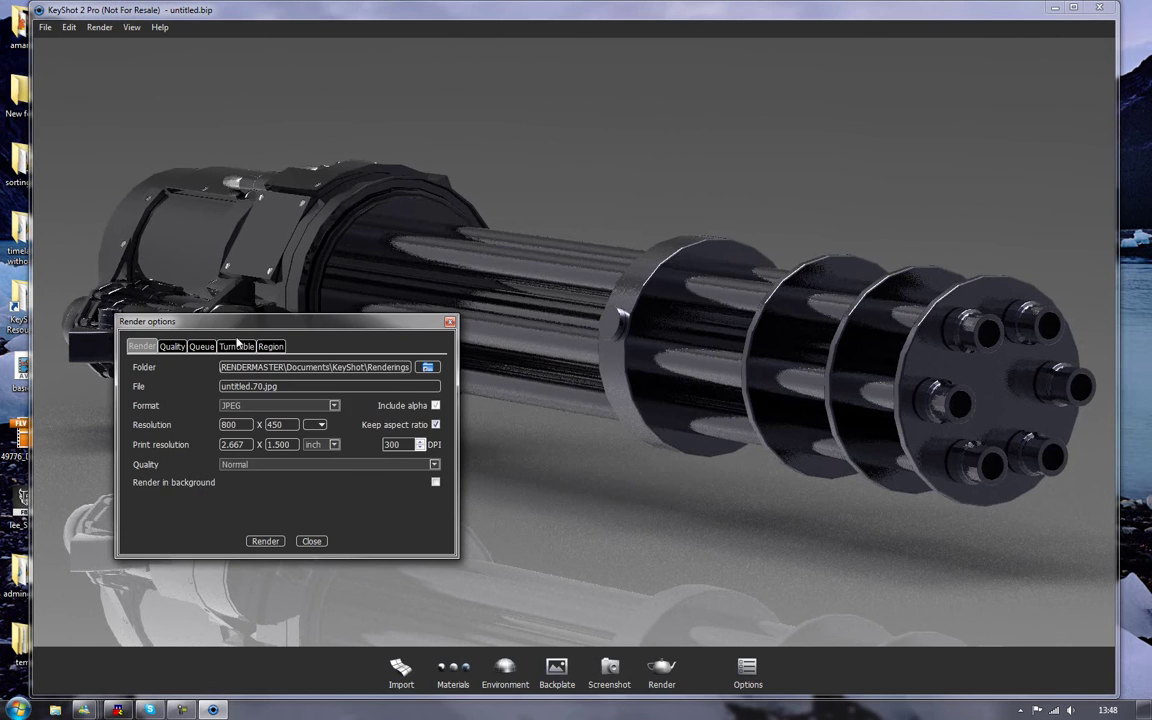
{"action": "left_click", "coordinate": [236, 346]}
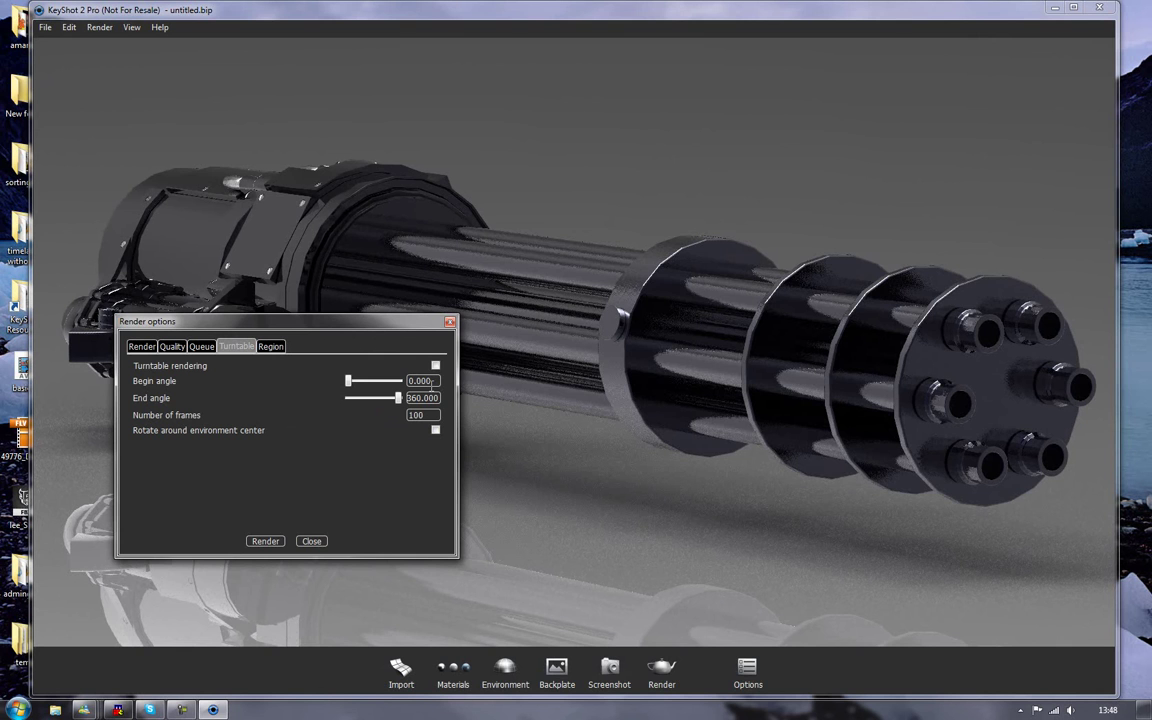
{"action": "left_click", "coordinate": [436, 366]}
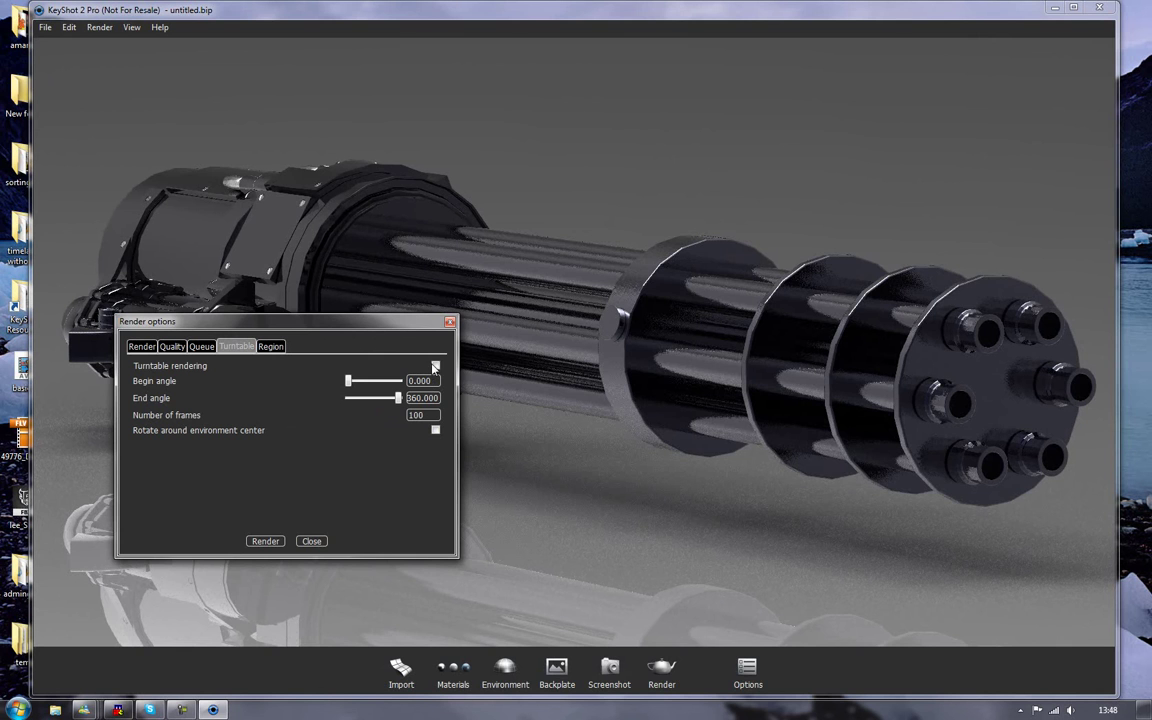
{"action": "left_click", "coordinate": [422, 416]}
{"action": "double_click", "coordinate": [422, 415]}
{"action": "type", "text": "200"}
{"action": "left_click", "coordinate": [176, 349]}
{"action": "left_click", "coordinate": [146, 347]}
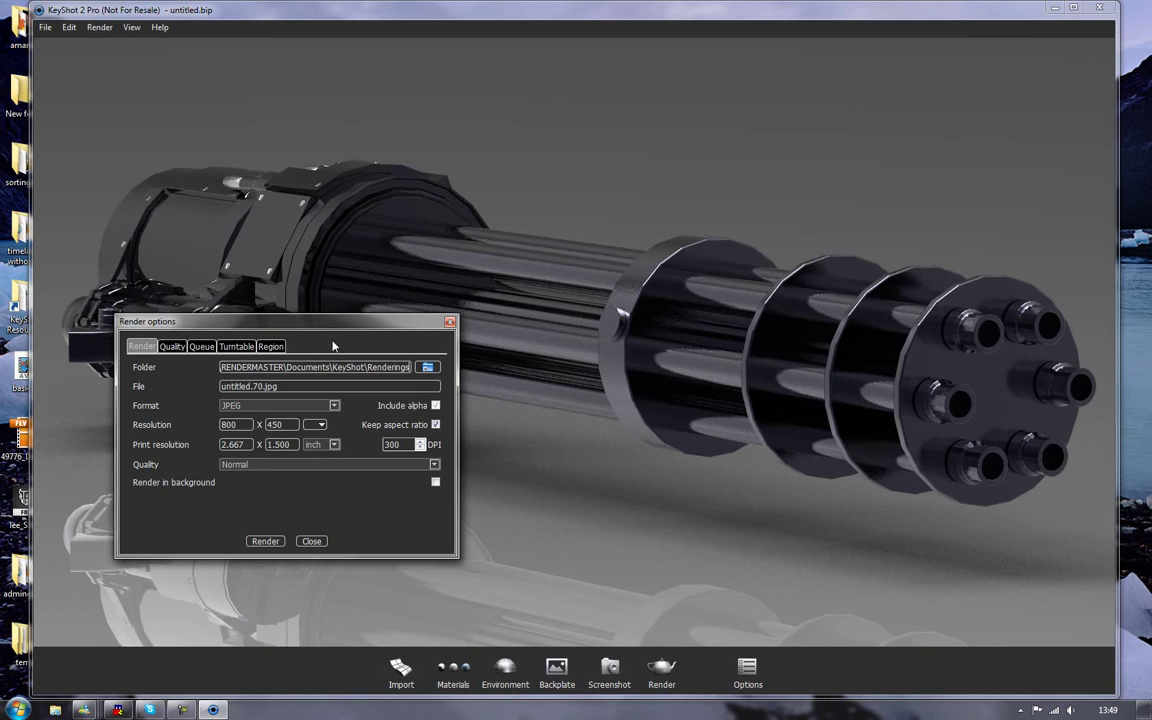
{"action": "left_click_drag", "start_coordinate": [358, 326], "coordinate": [394, 353]}
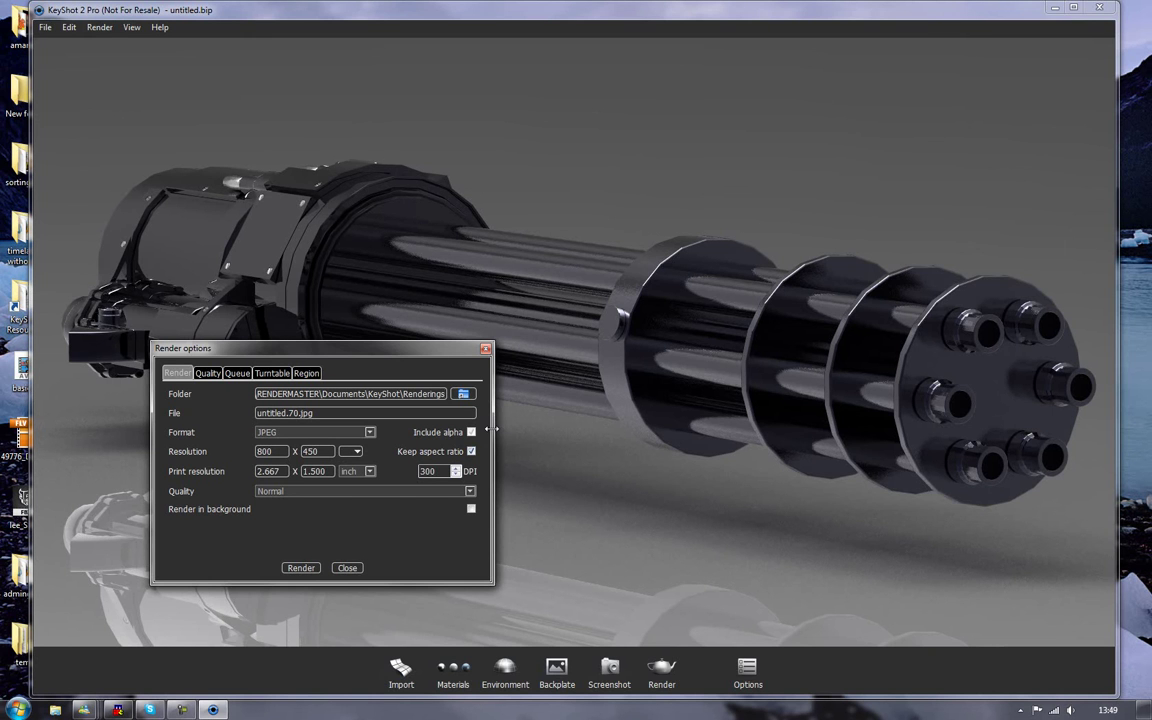
- Close the Render options dialog, returning to the glossy minigun on its reflective floor
{"action": "left_click", "coordinate": [350, 569]}
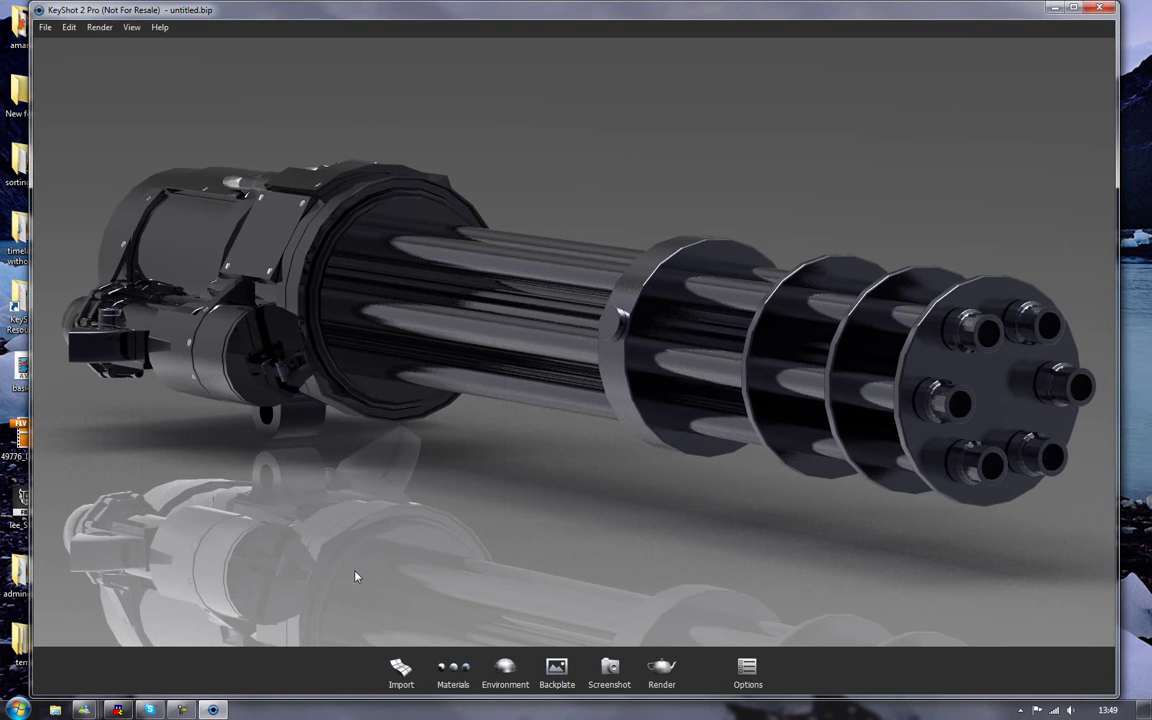